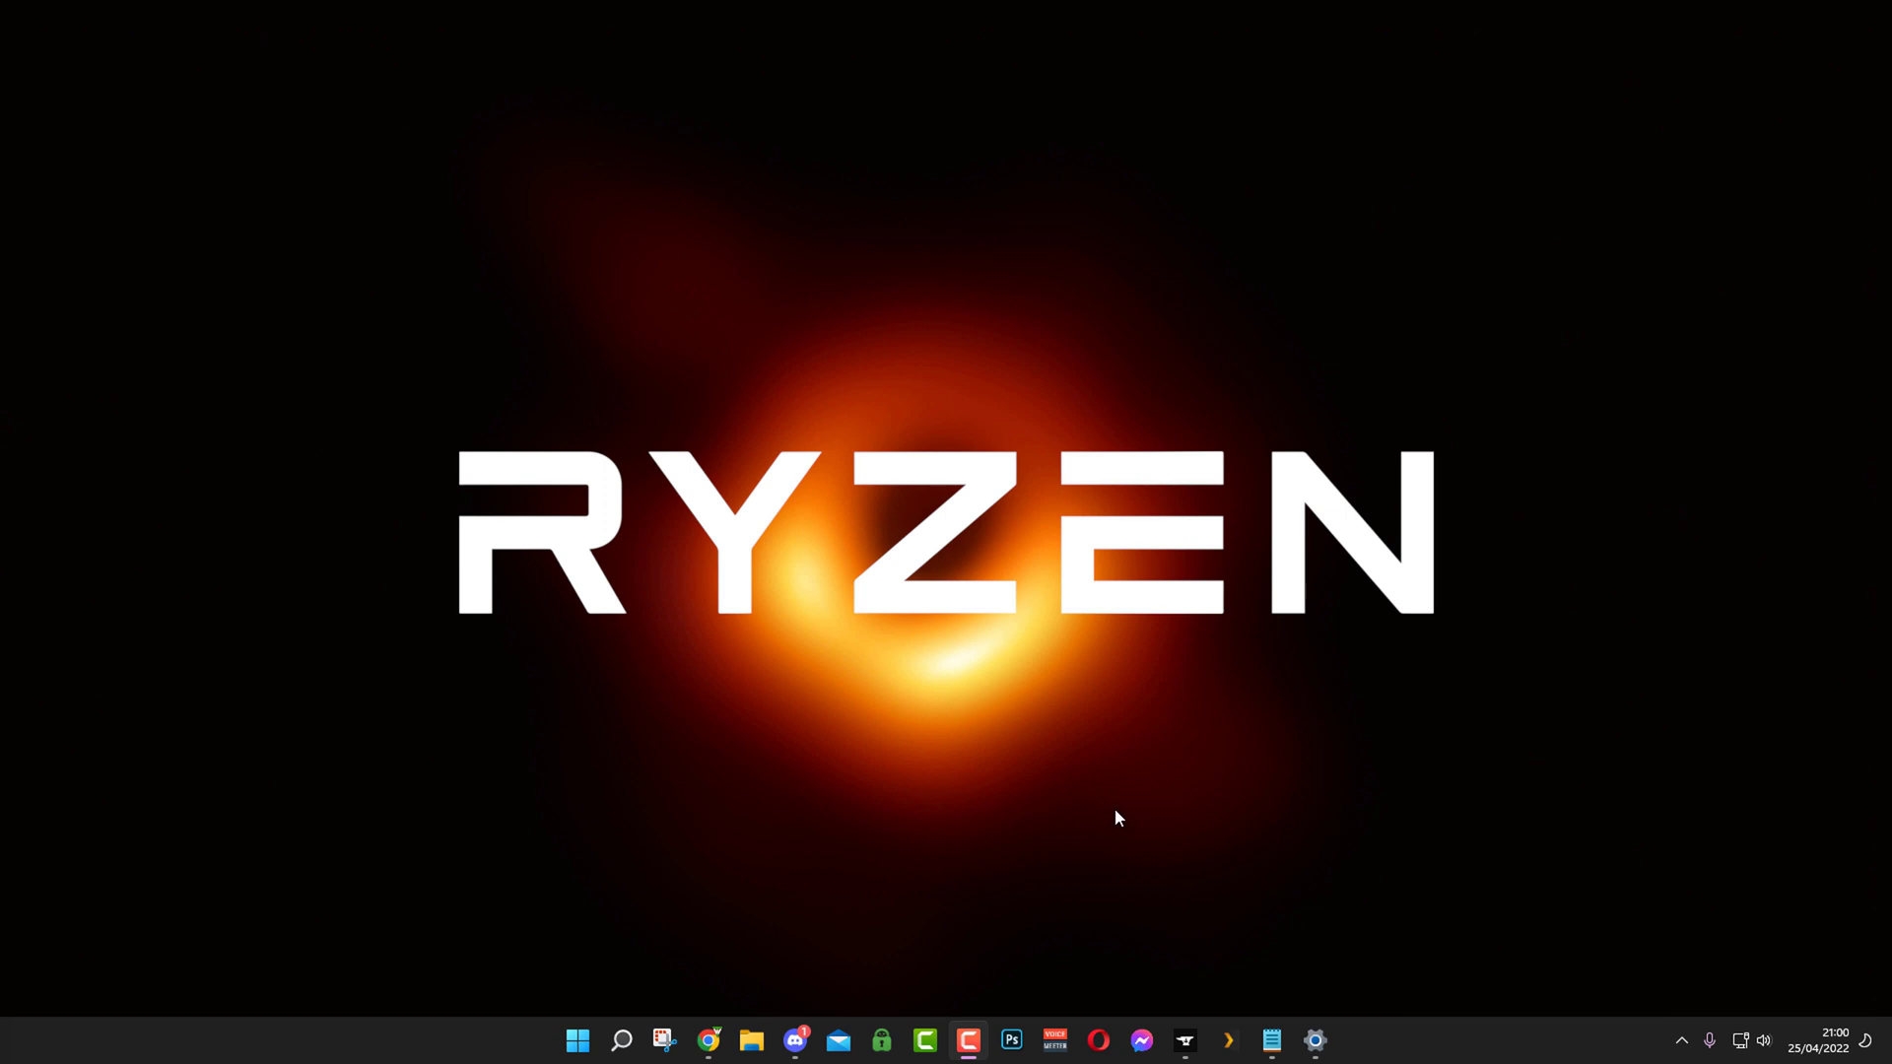
Step: Download the HWiNFO Installer from hwinfo.com in Chrome and run hwi_722.exe
left_click(708, 1047)
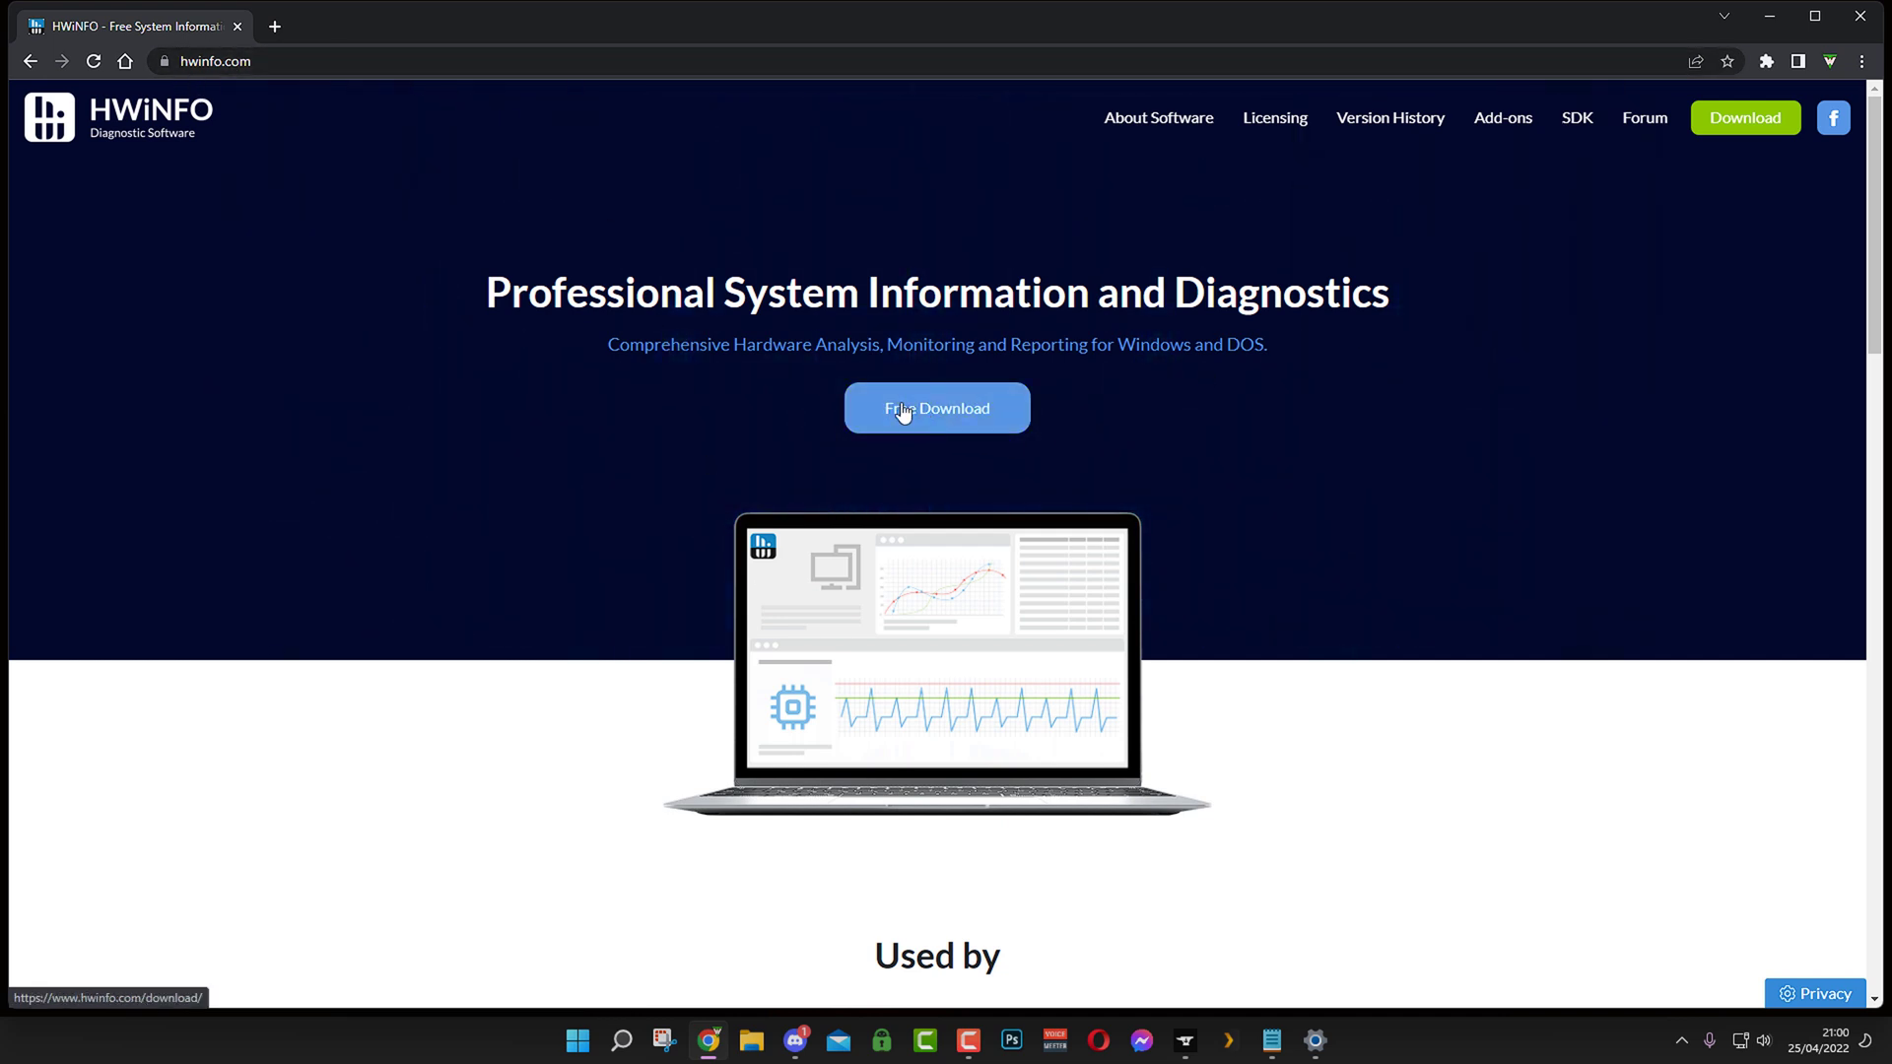
left_click(932, 417)
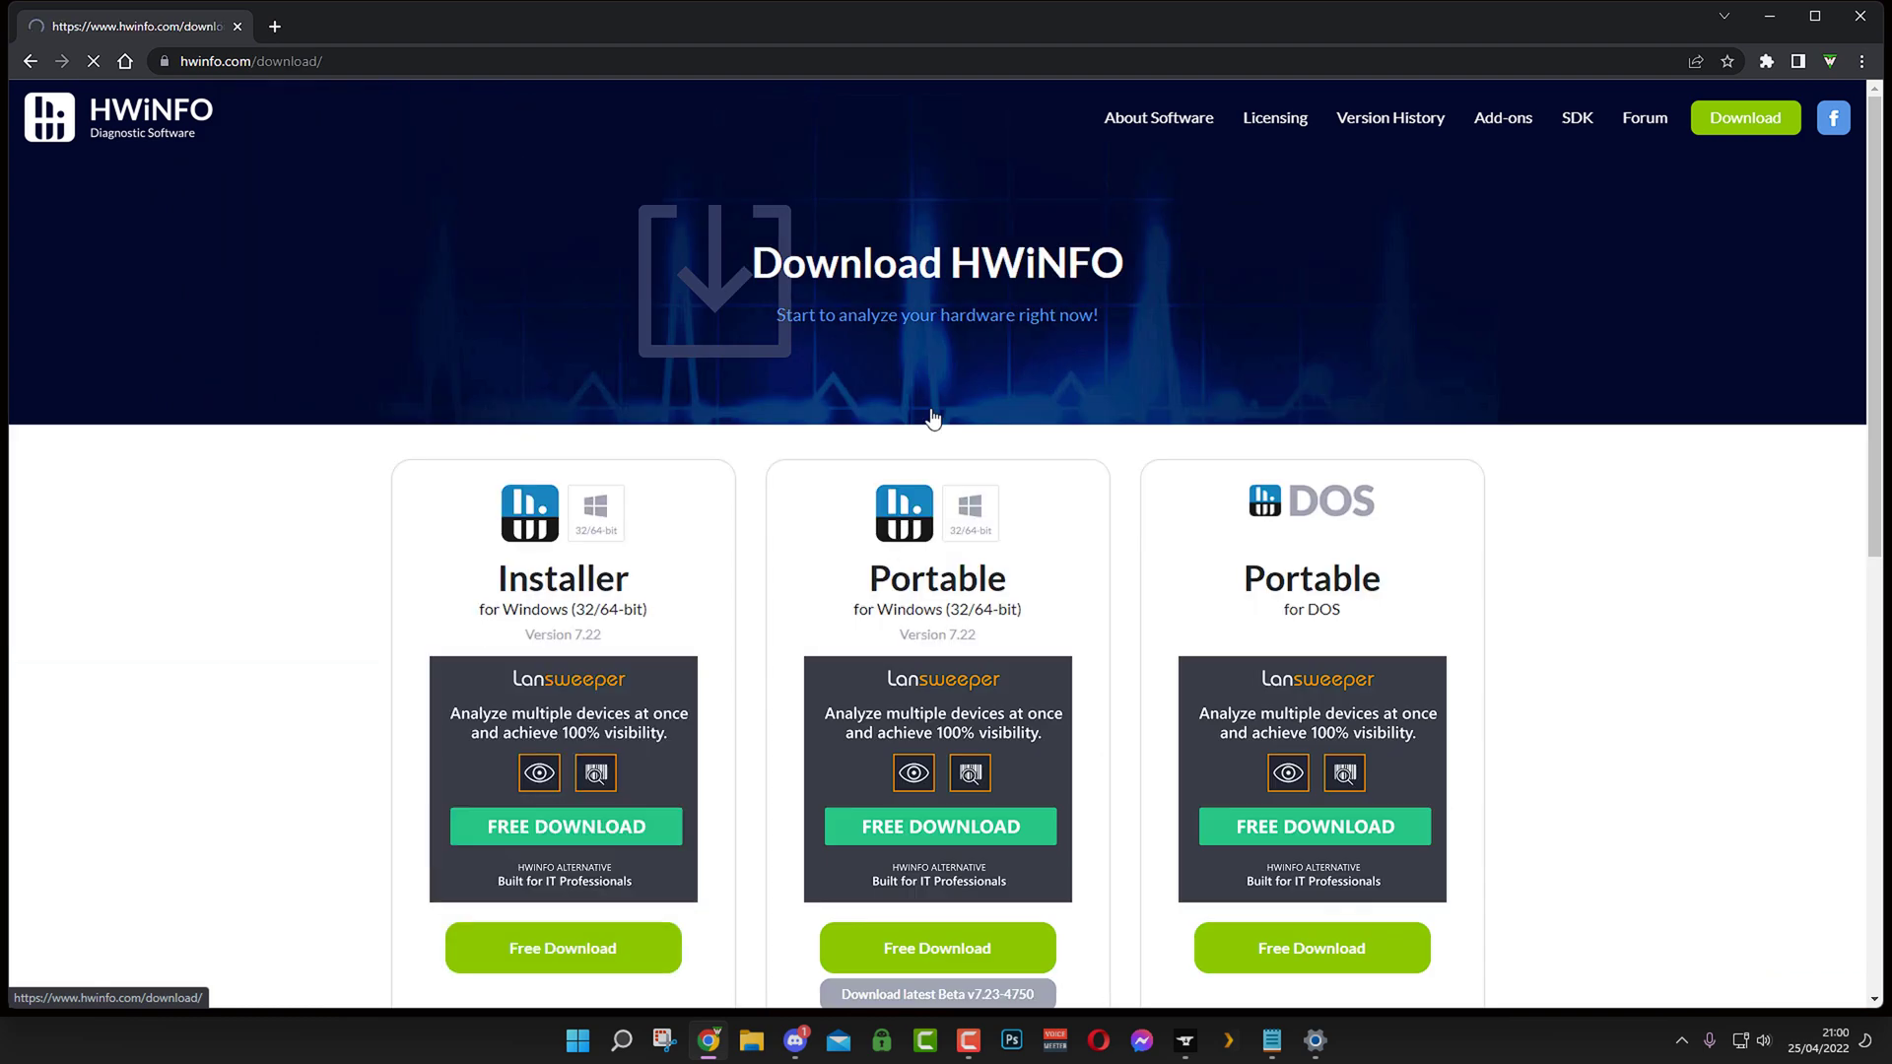
scroll(424, 519, "down", 2)
scroll(424, 520, "down", 1)
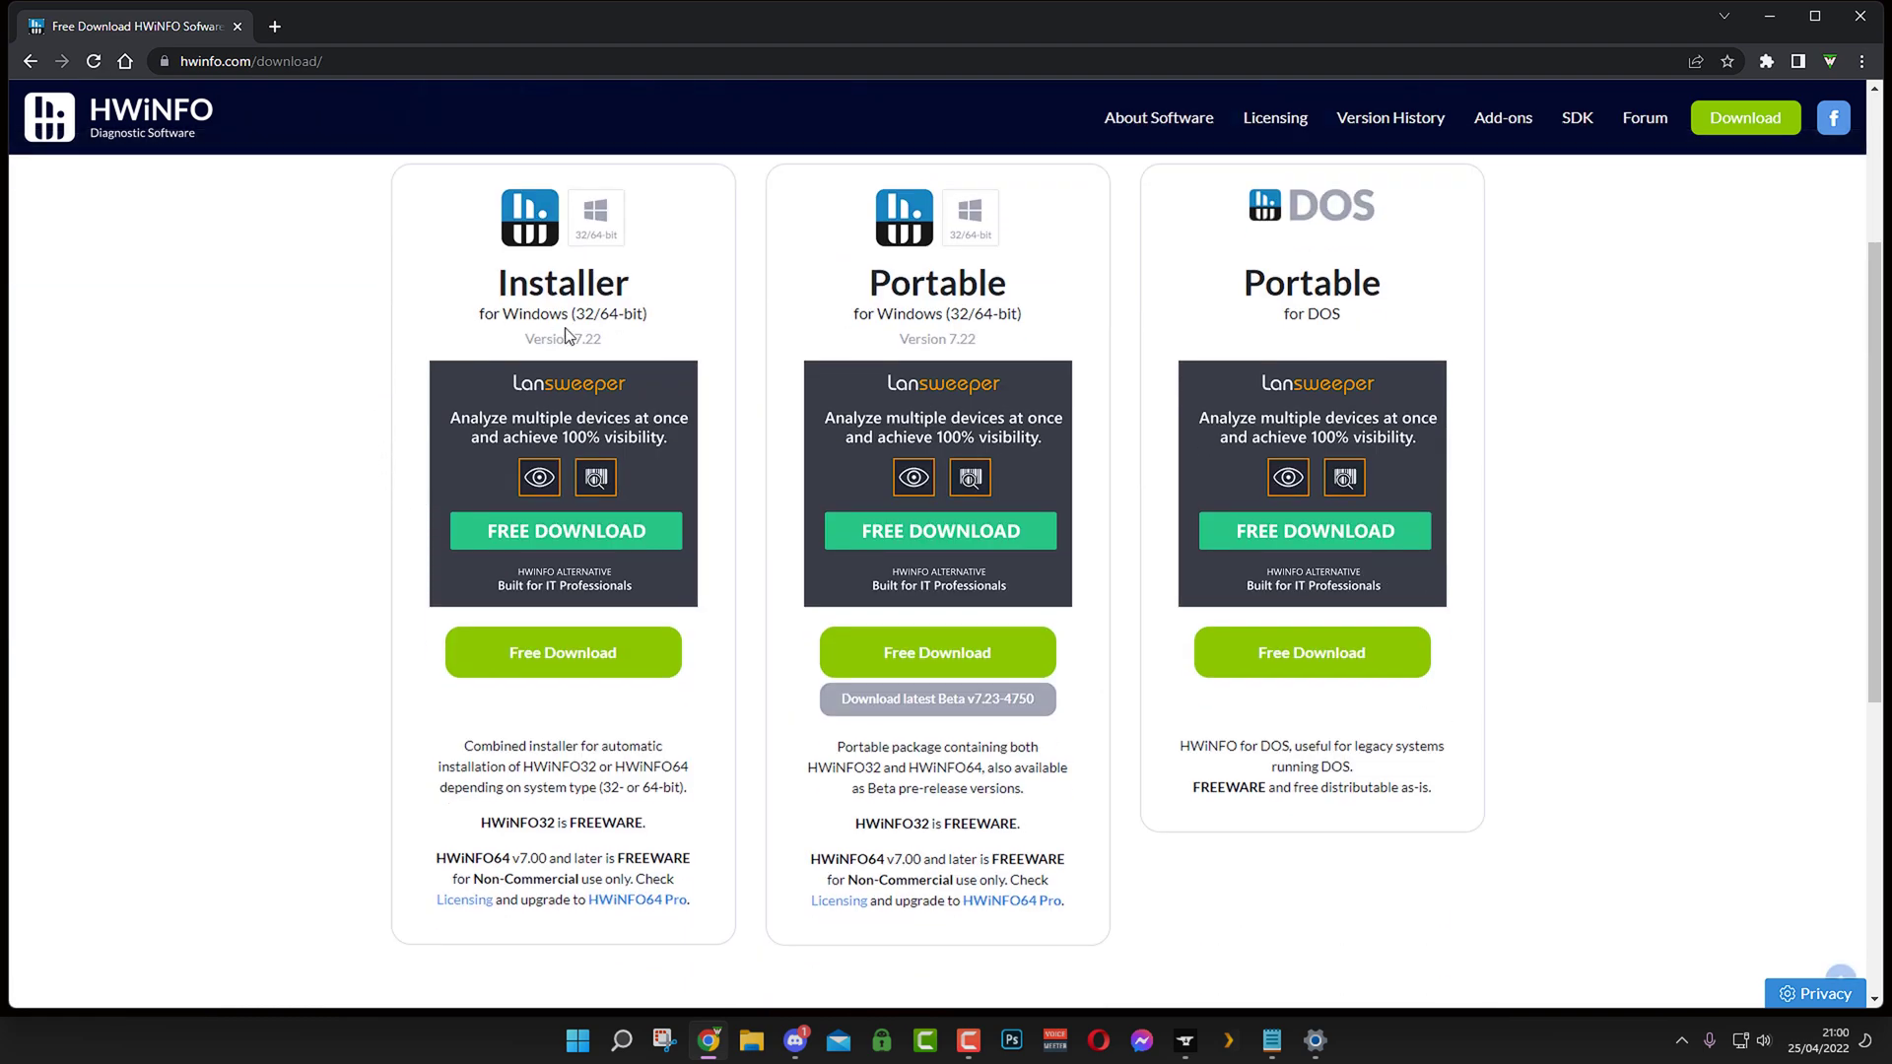
mouse_move(619, 658)
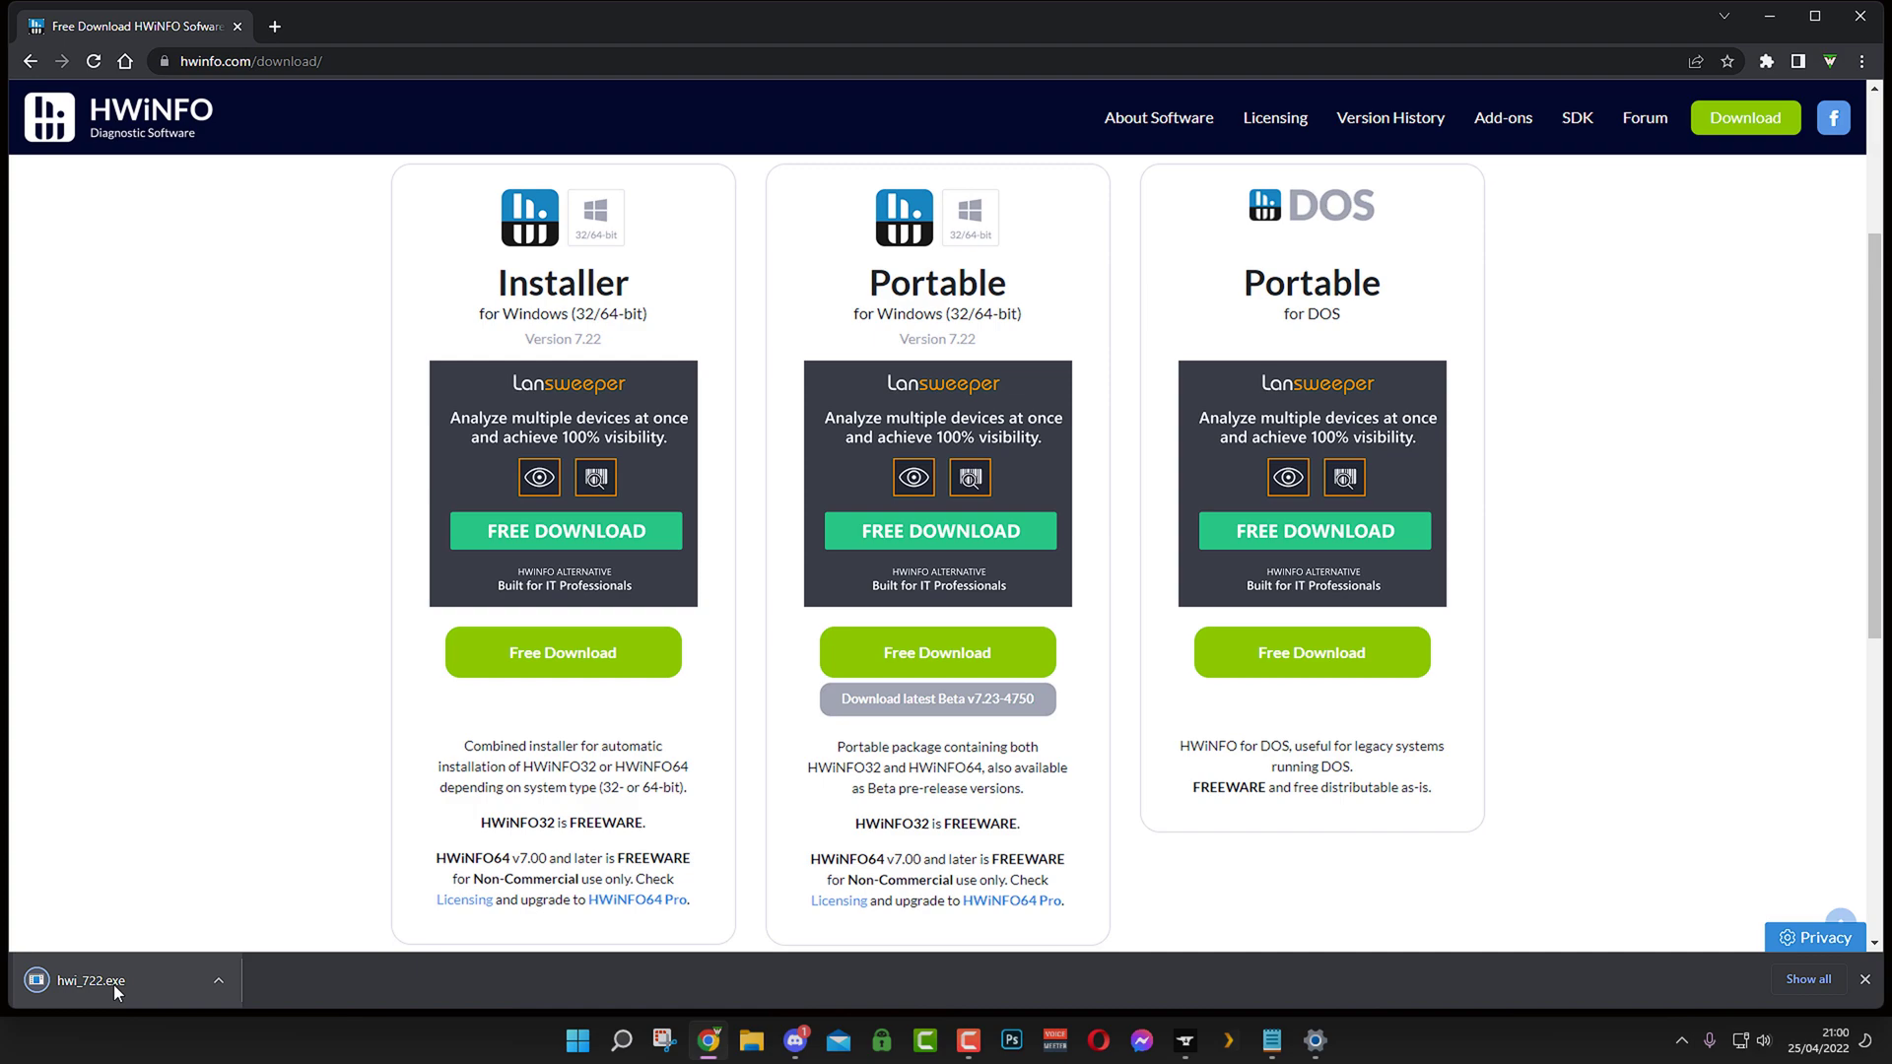
left_click(118, 979)
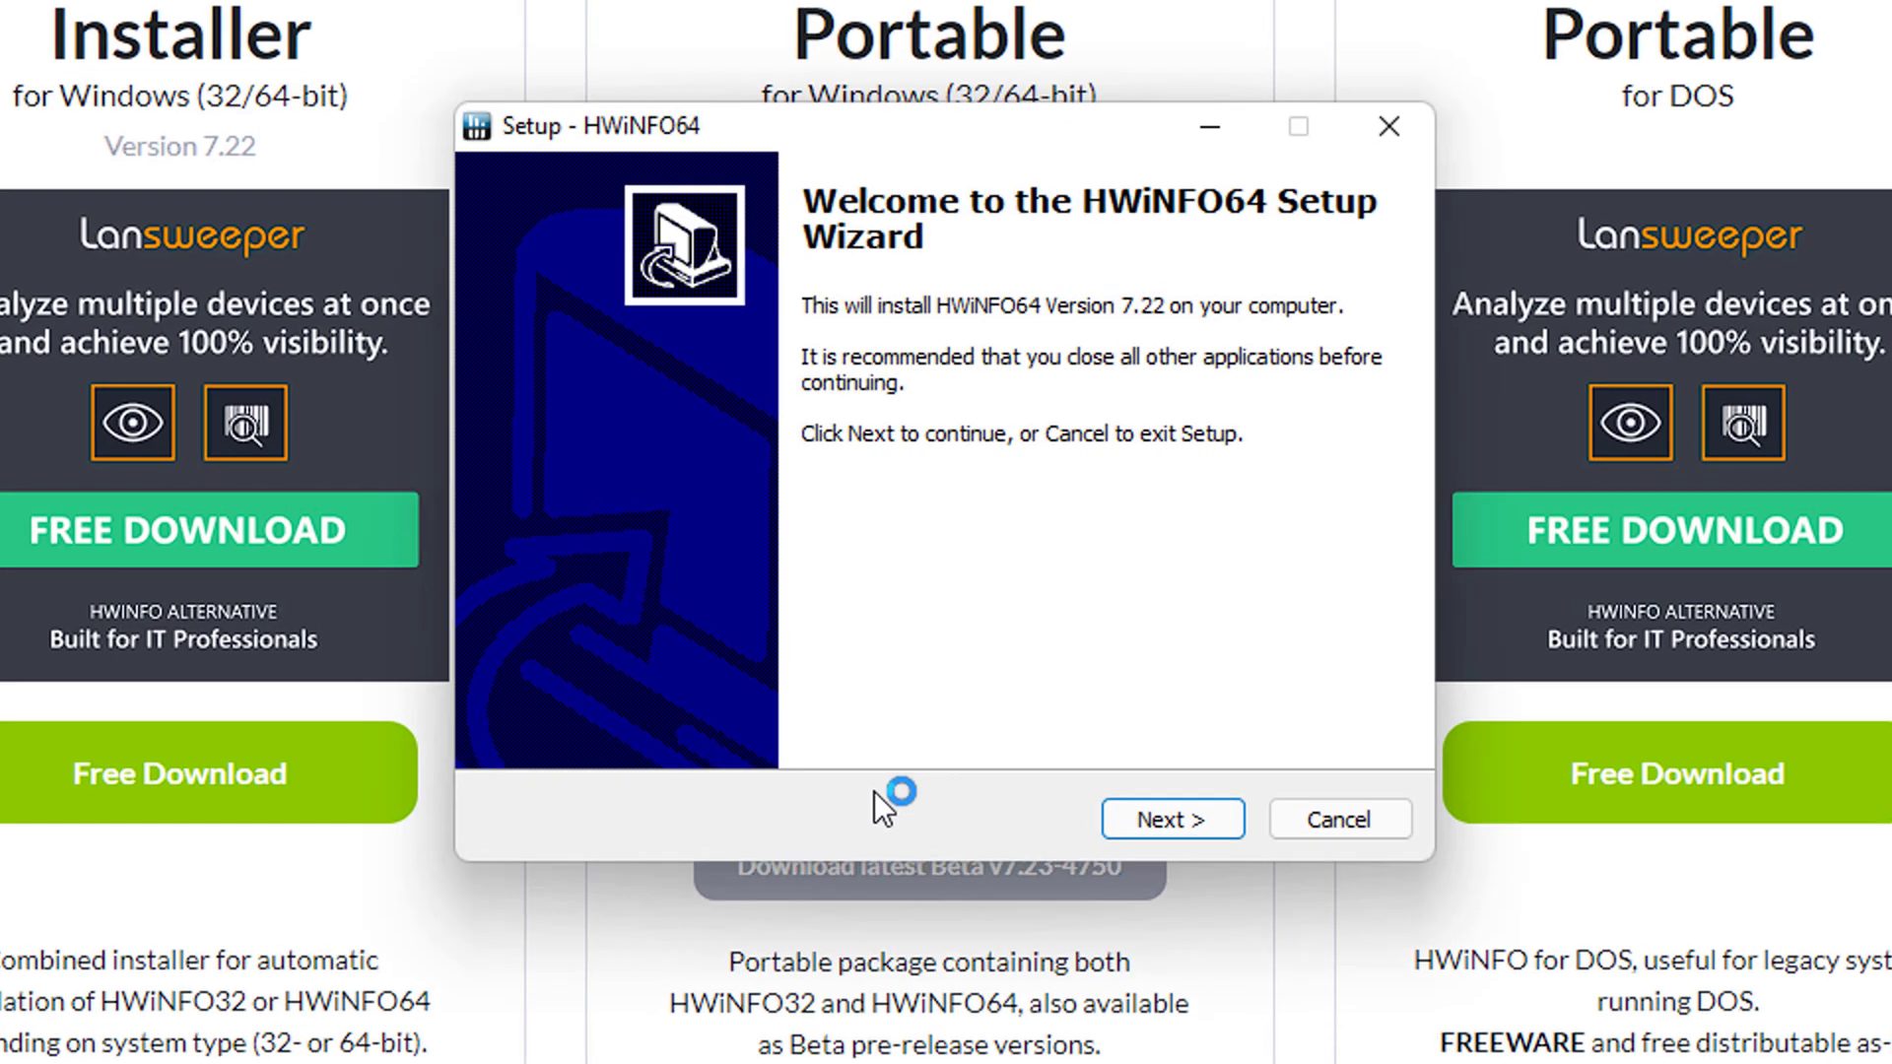
Step: Install HWiNFO64 7.22 after accepting the license, keeping default folders (C:\Program Files\HWiNFO64)
key("Return")
key("alt+a")
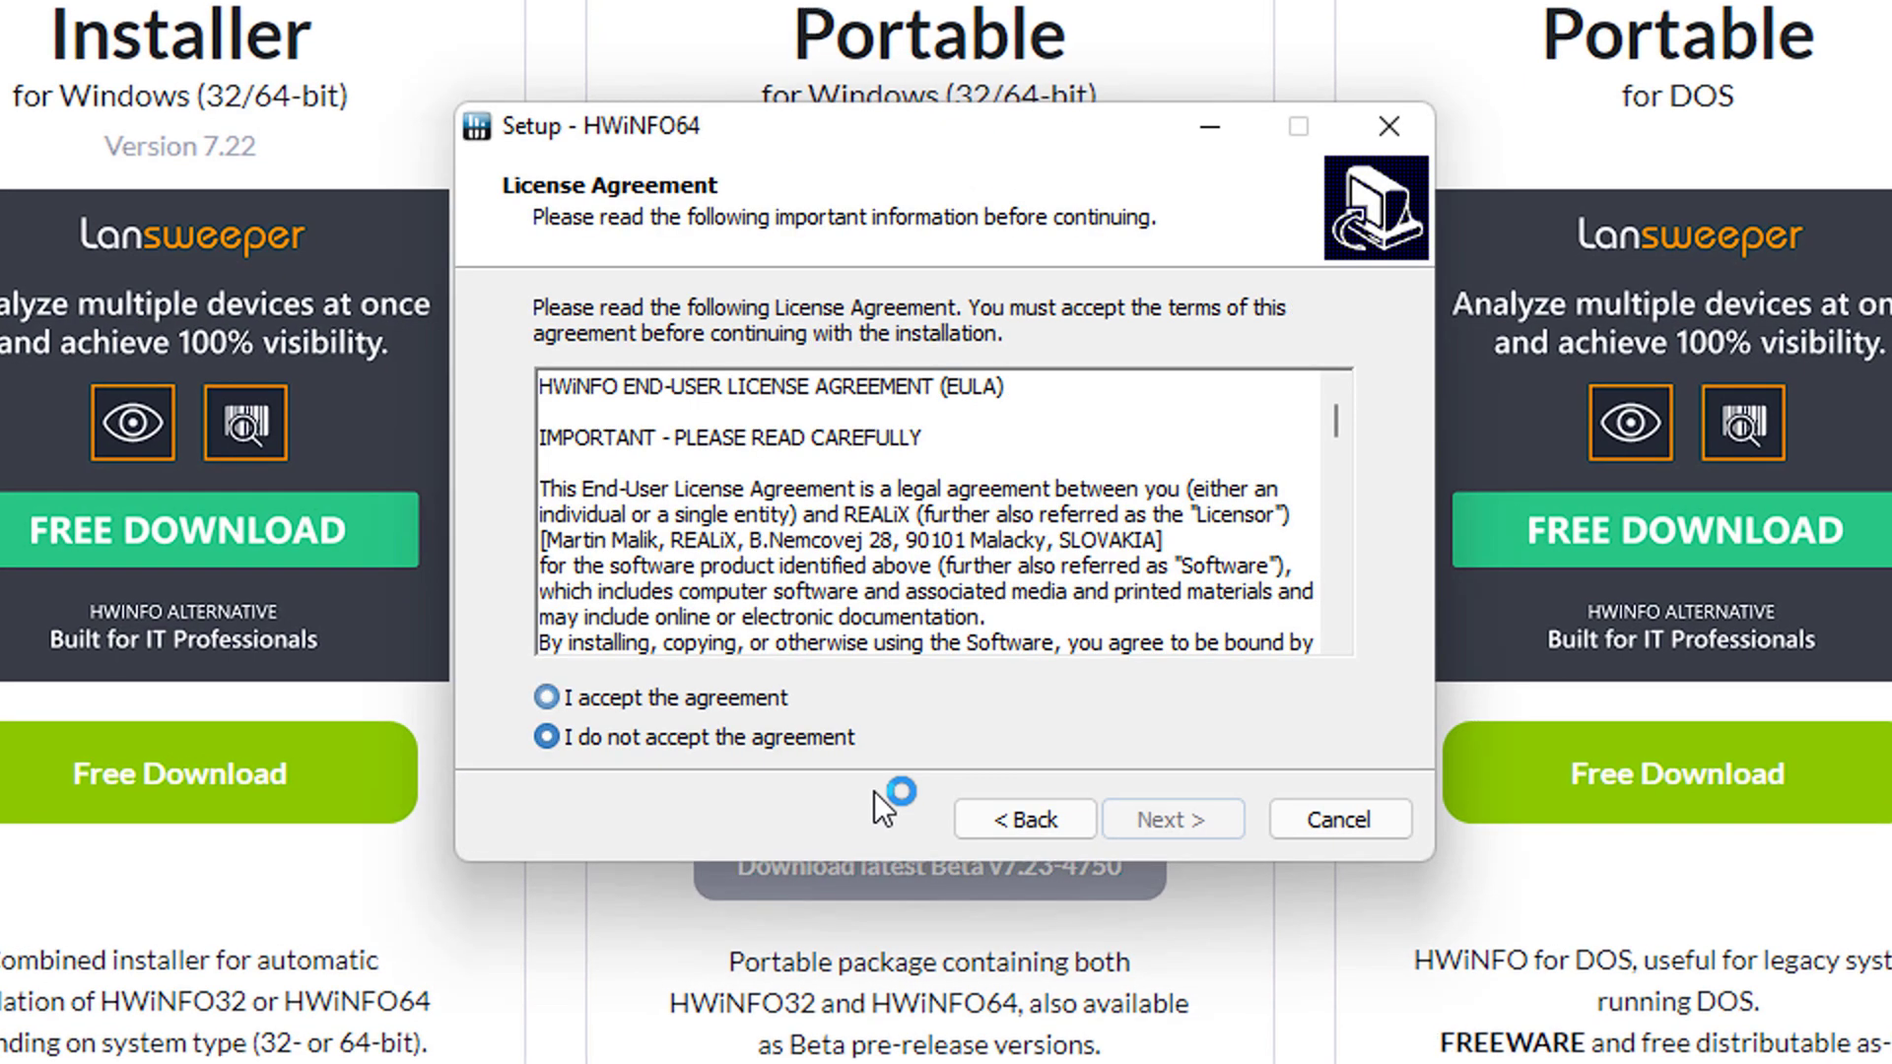
key("Return")
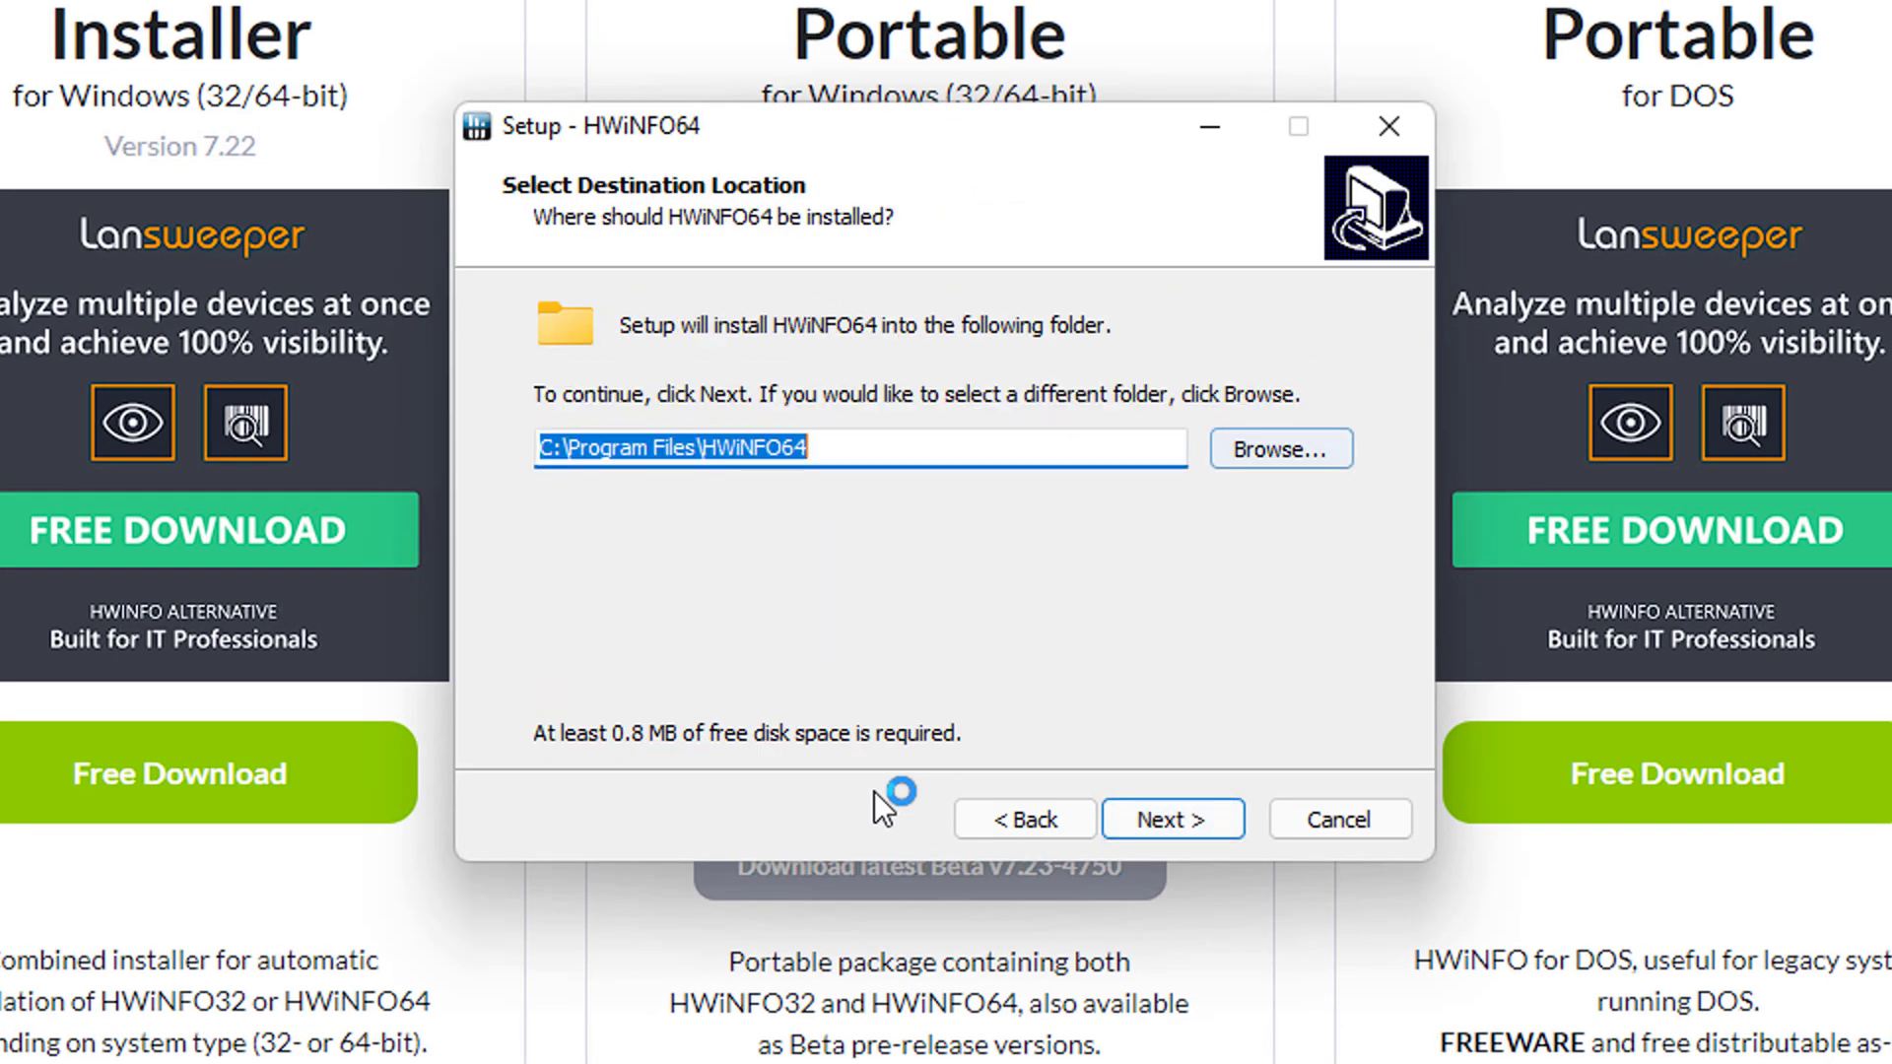
key("Return")
key("Return")
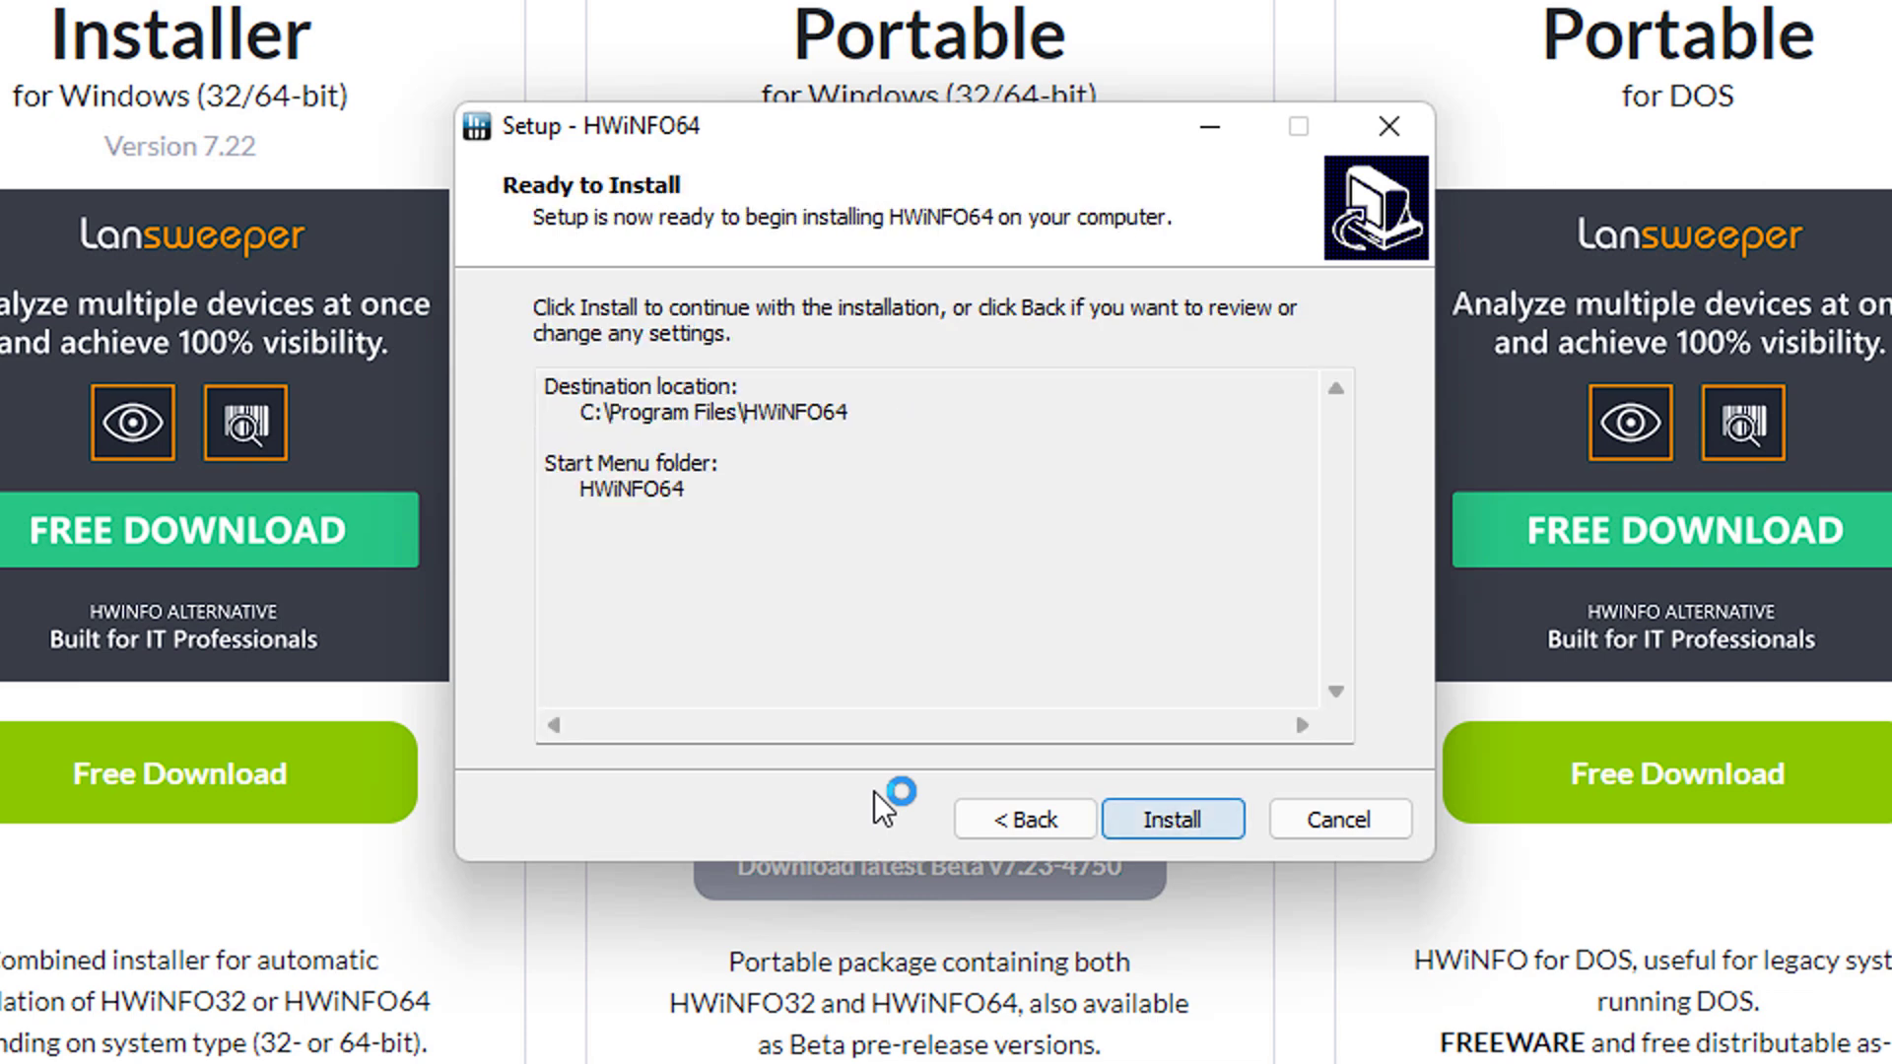
key("Return")
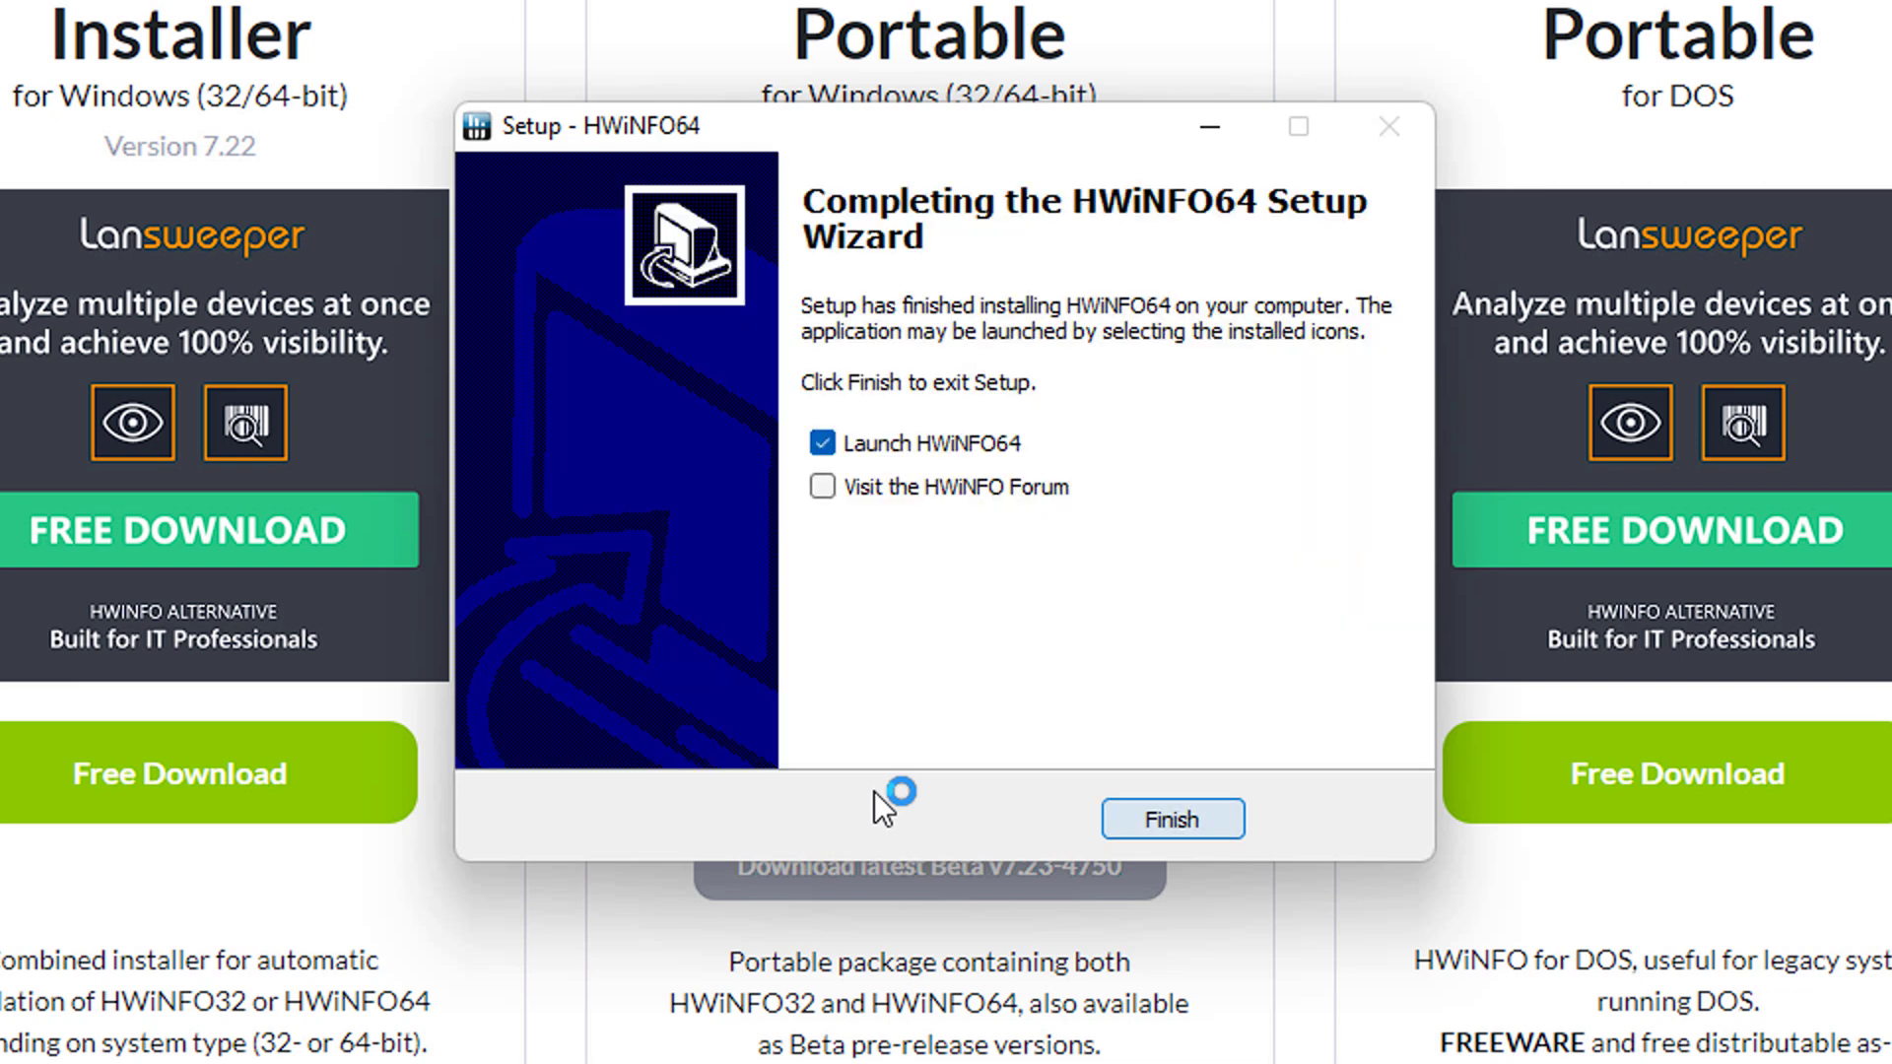
key("Return")
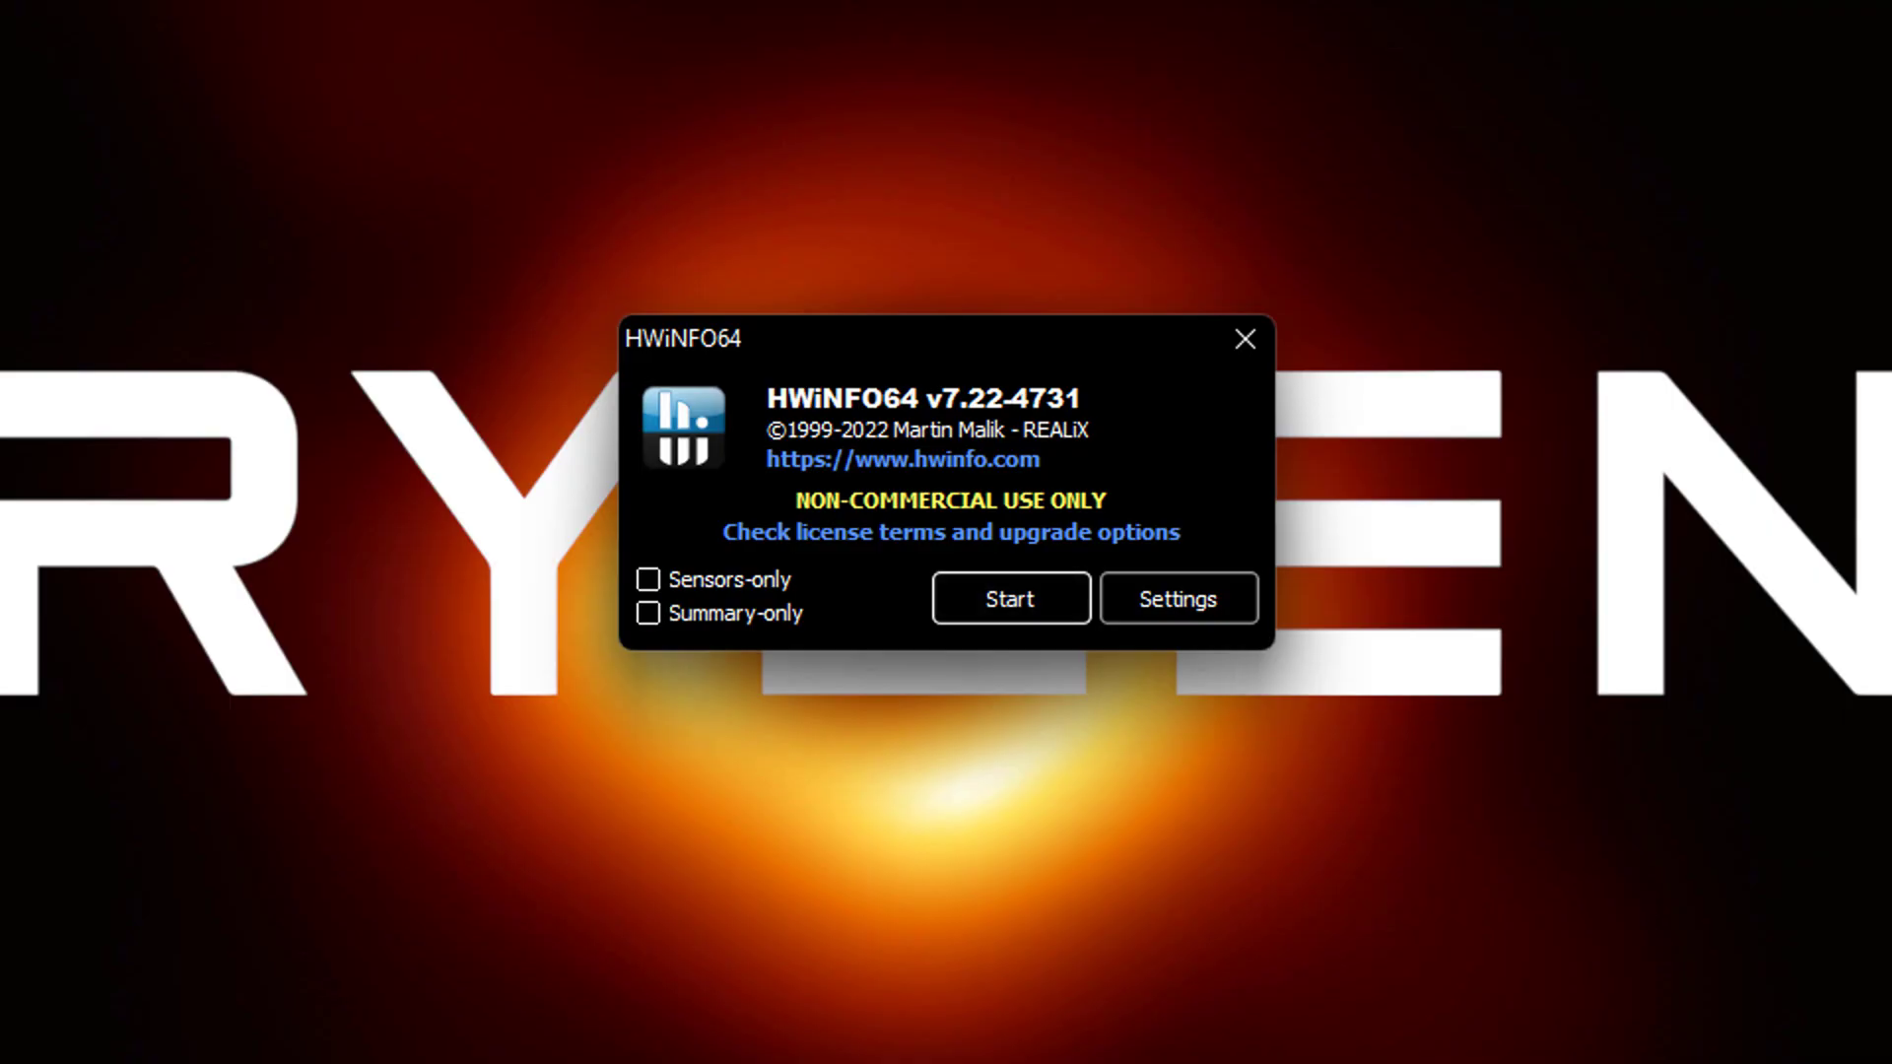
Step: Run the system analysis, dismiss the update notice and System Summary, and reposition the main window
key("Return")
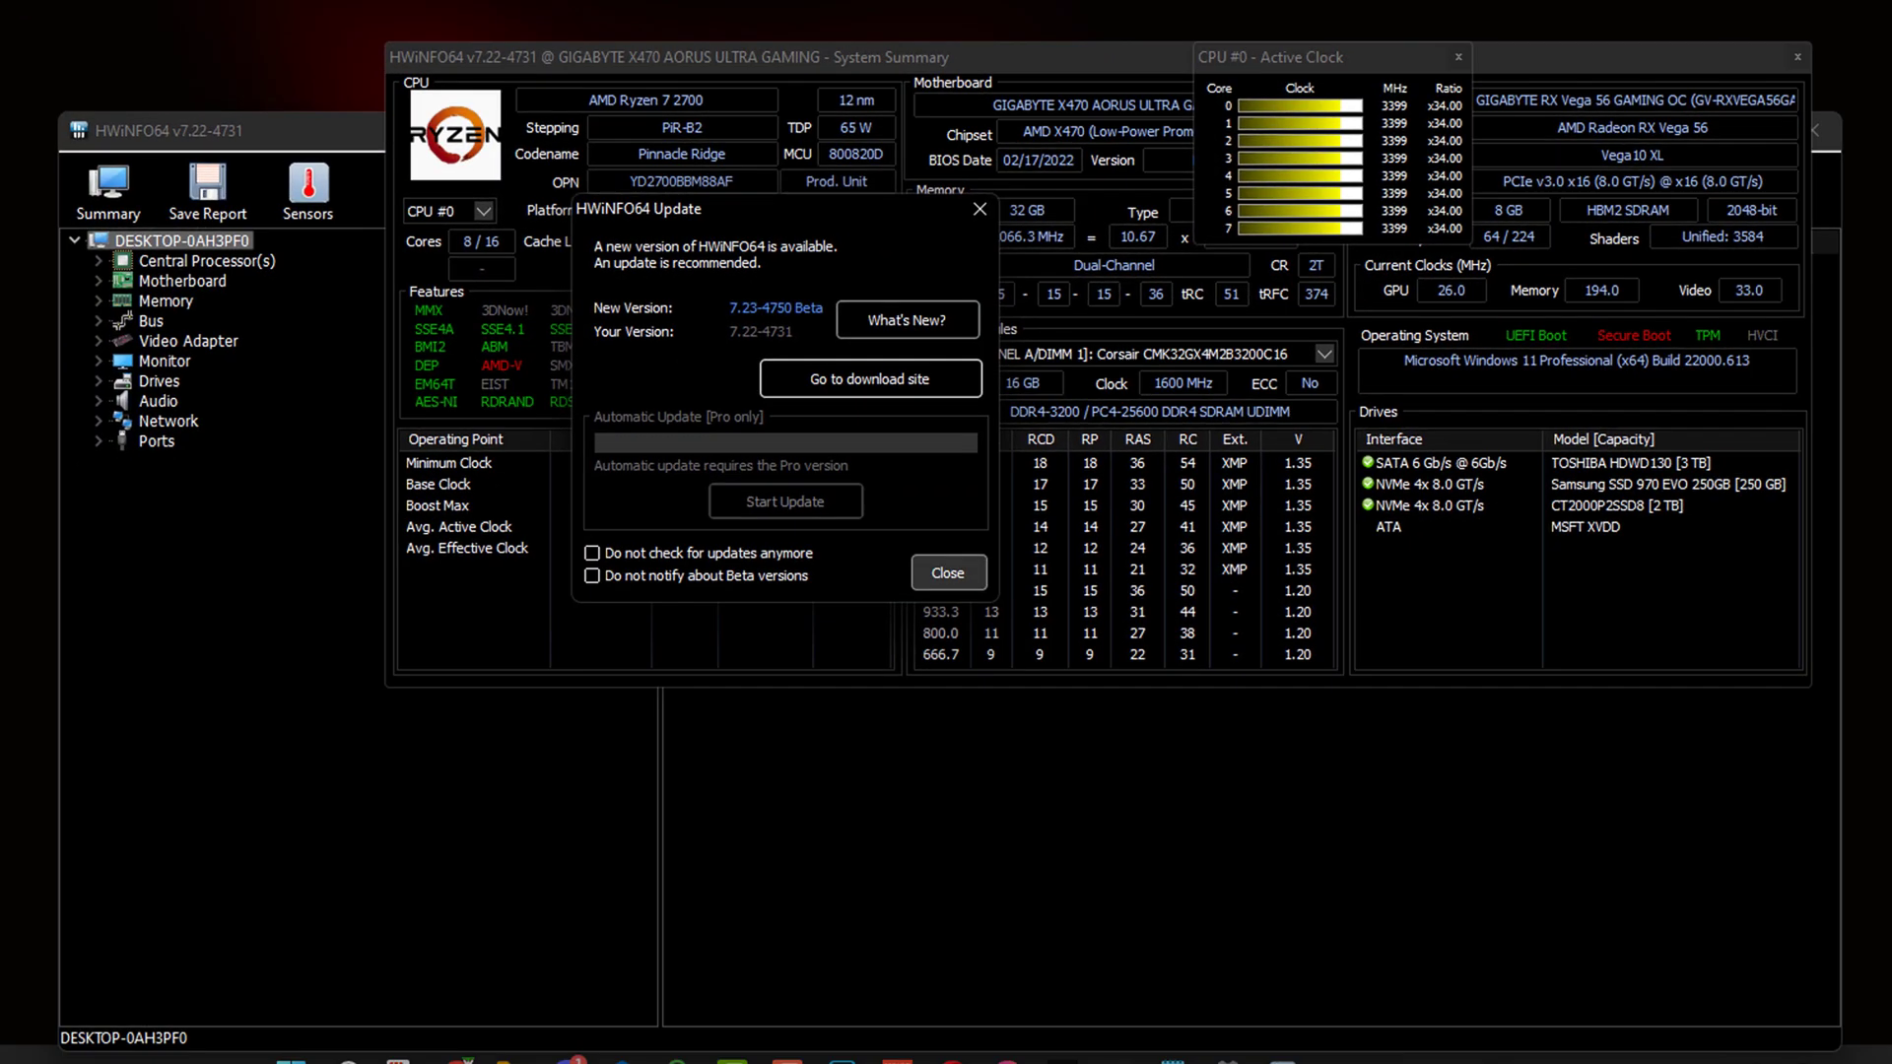
key("Escape")
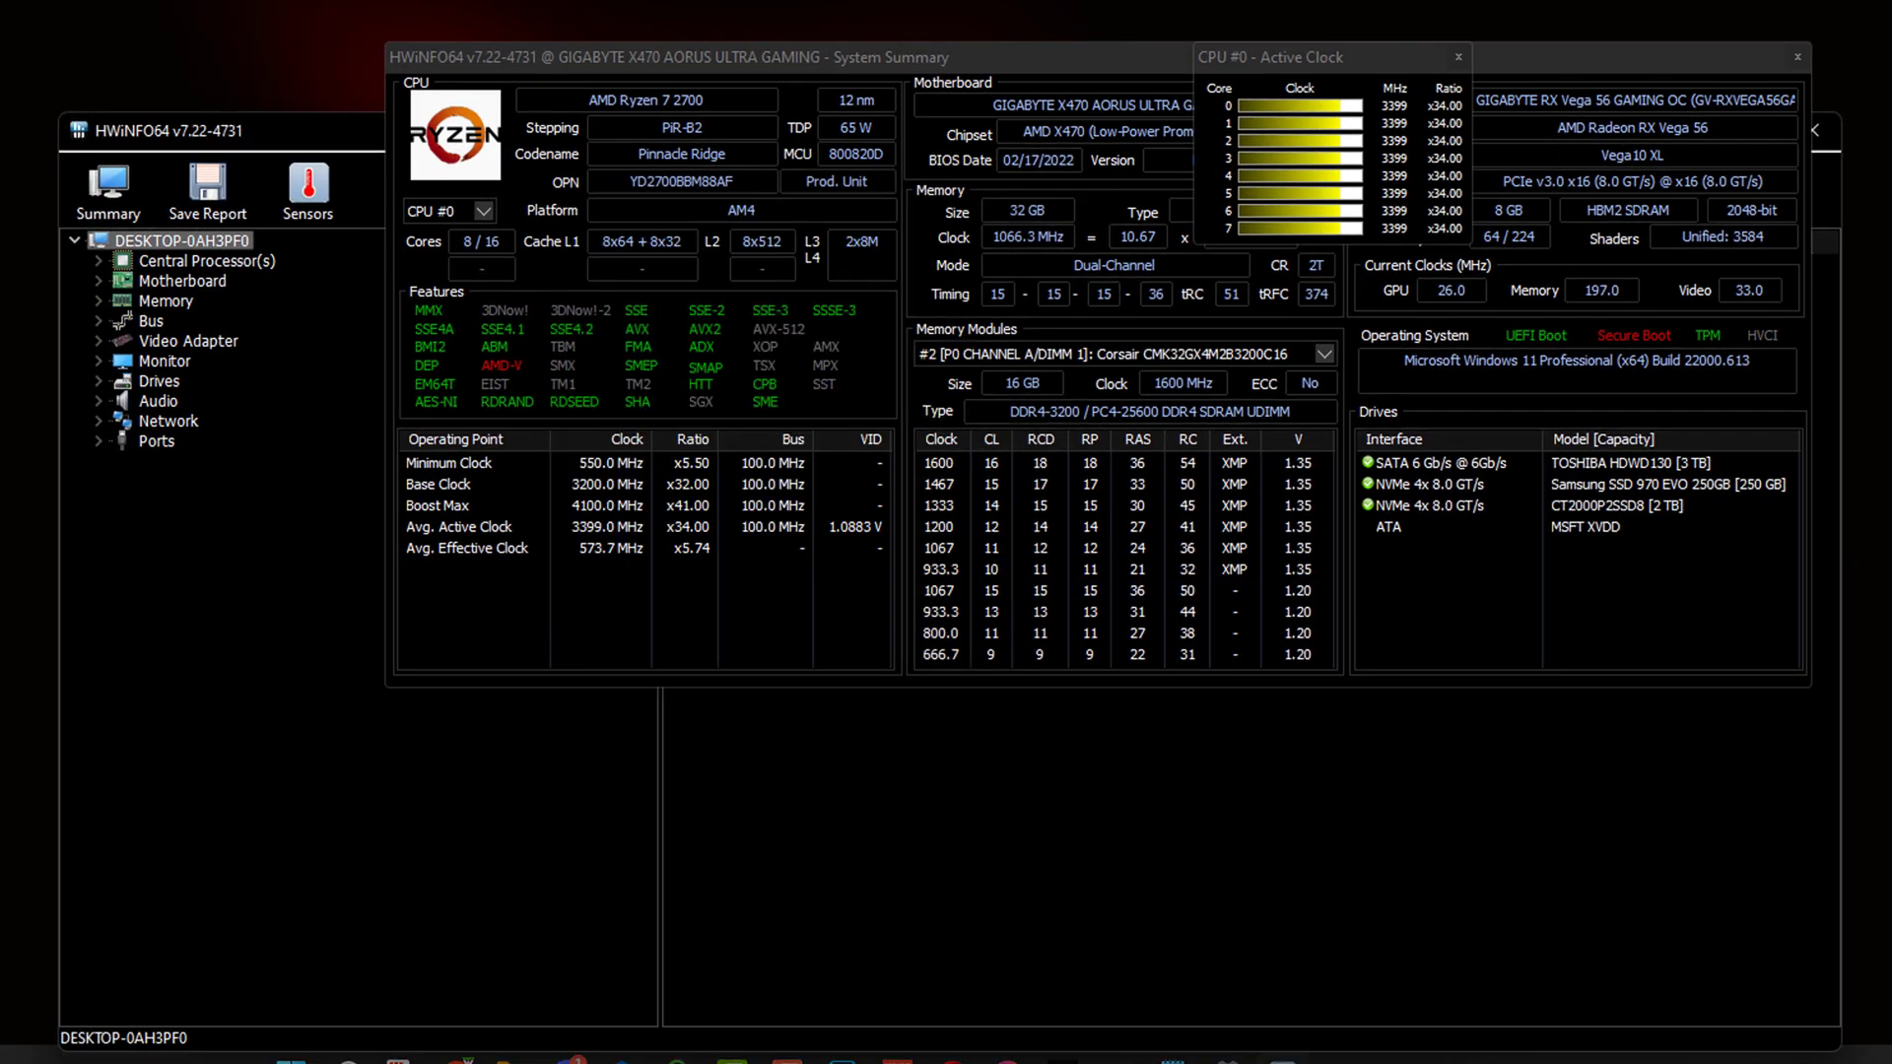
left_click_drag(788, 57, 599, 247)
key("Escape")
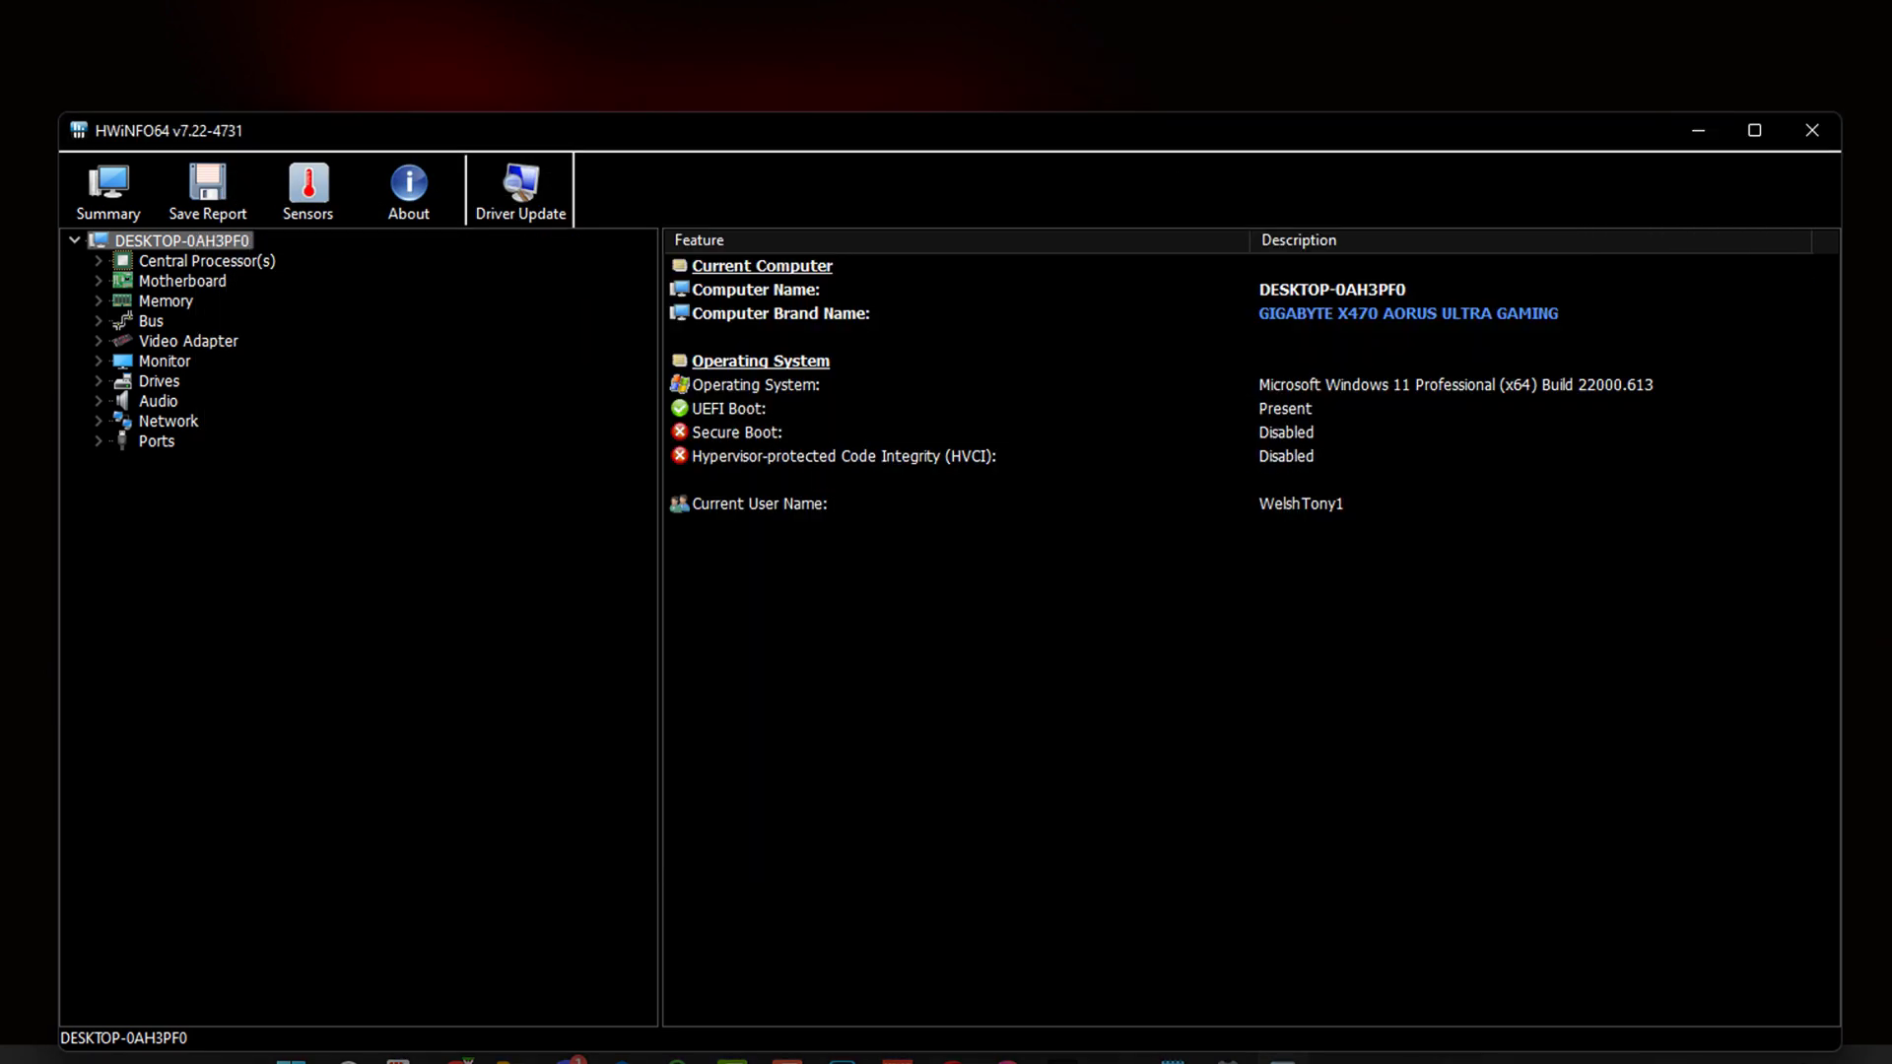
left_click_drag(887, 130, 844, 45)
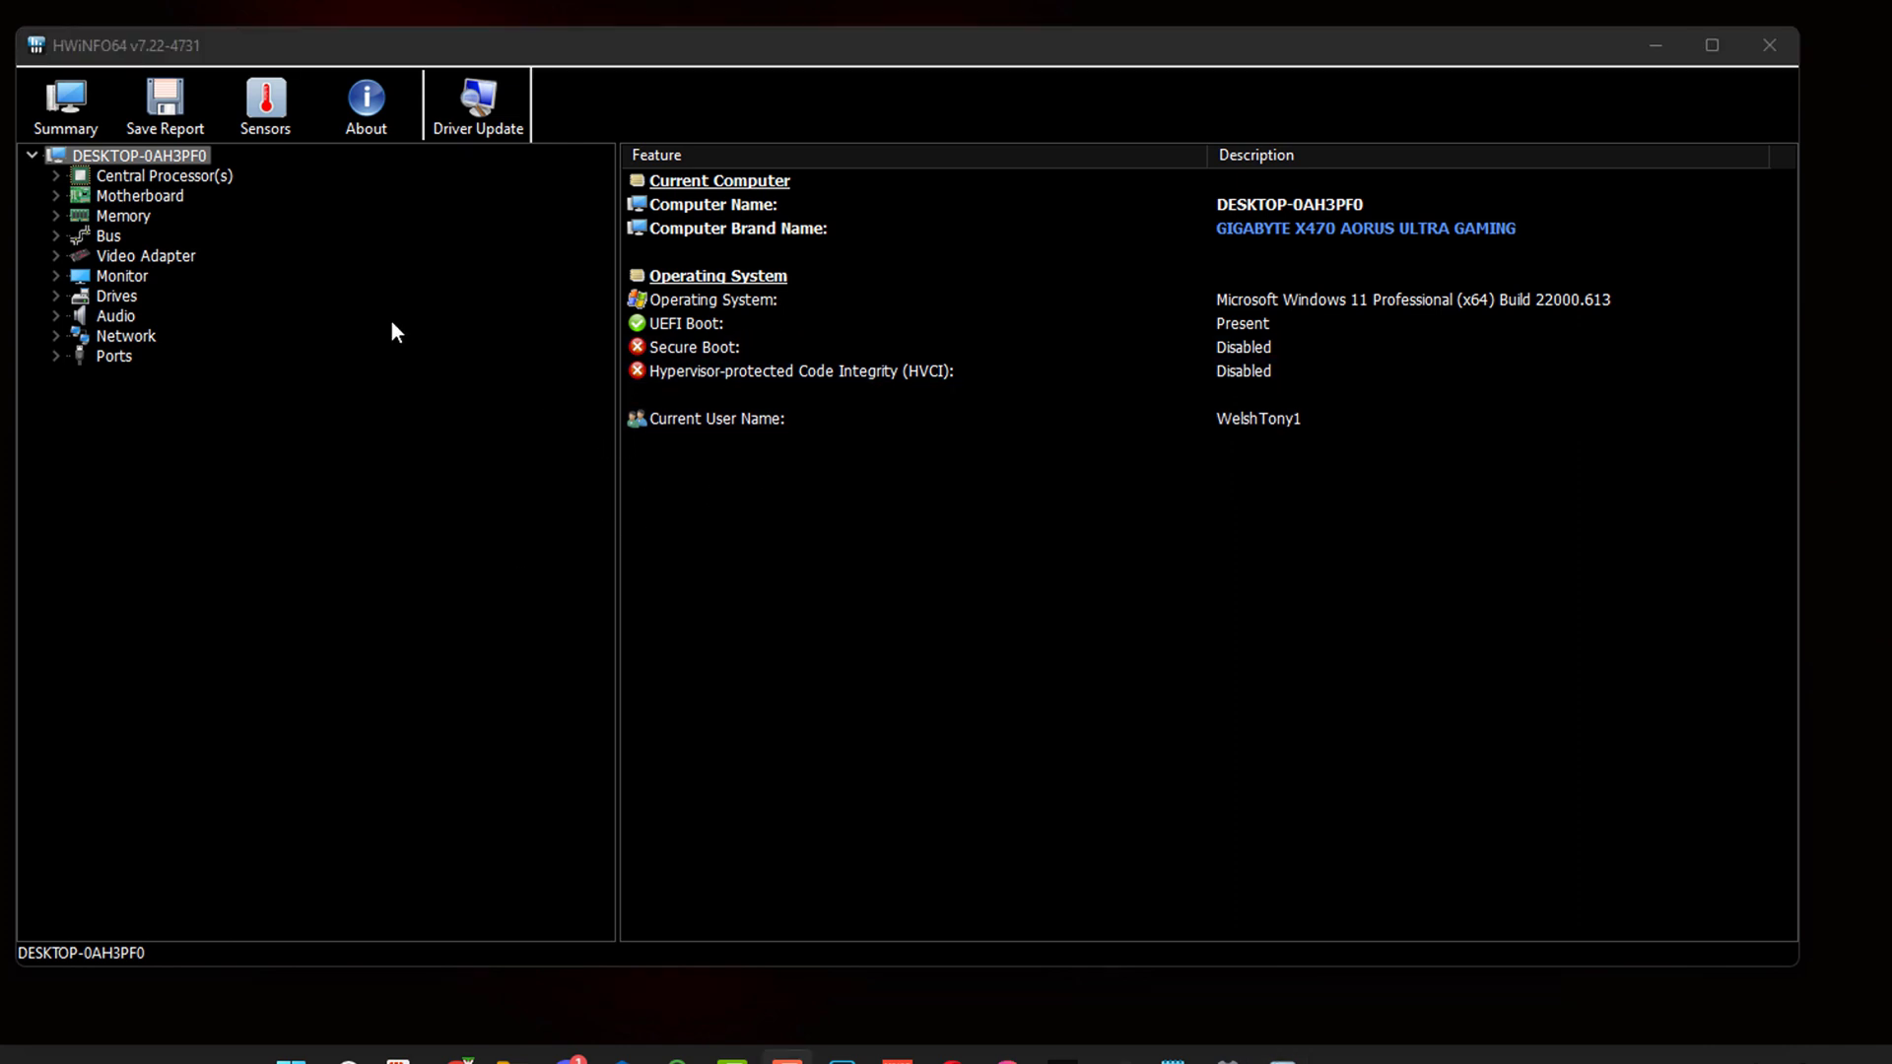
Step: Open the Sensors Status window and scroll down to the GPU Temperature reading
left_click(276, 114)
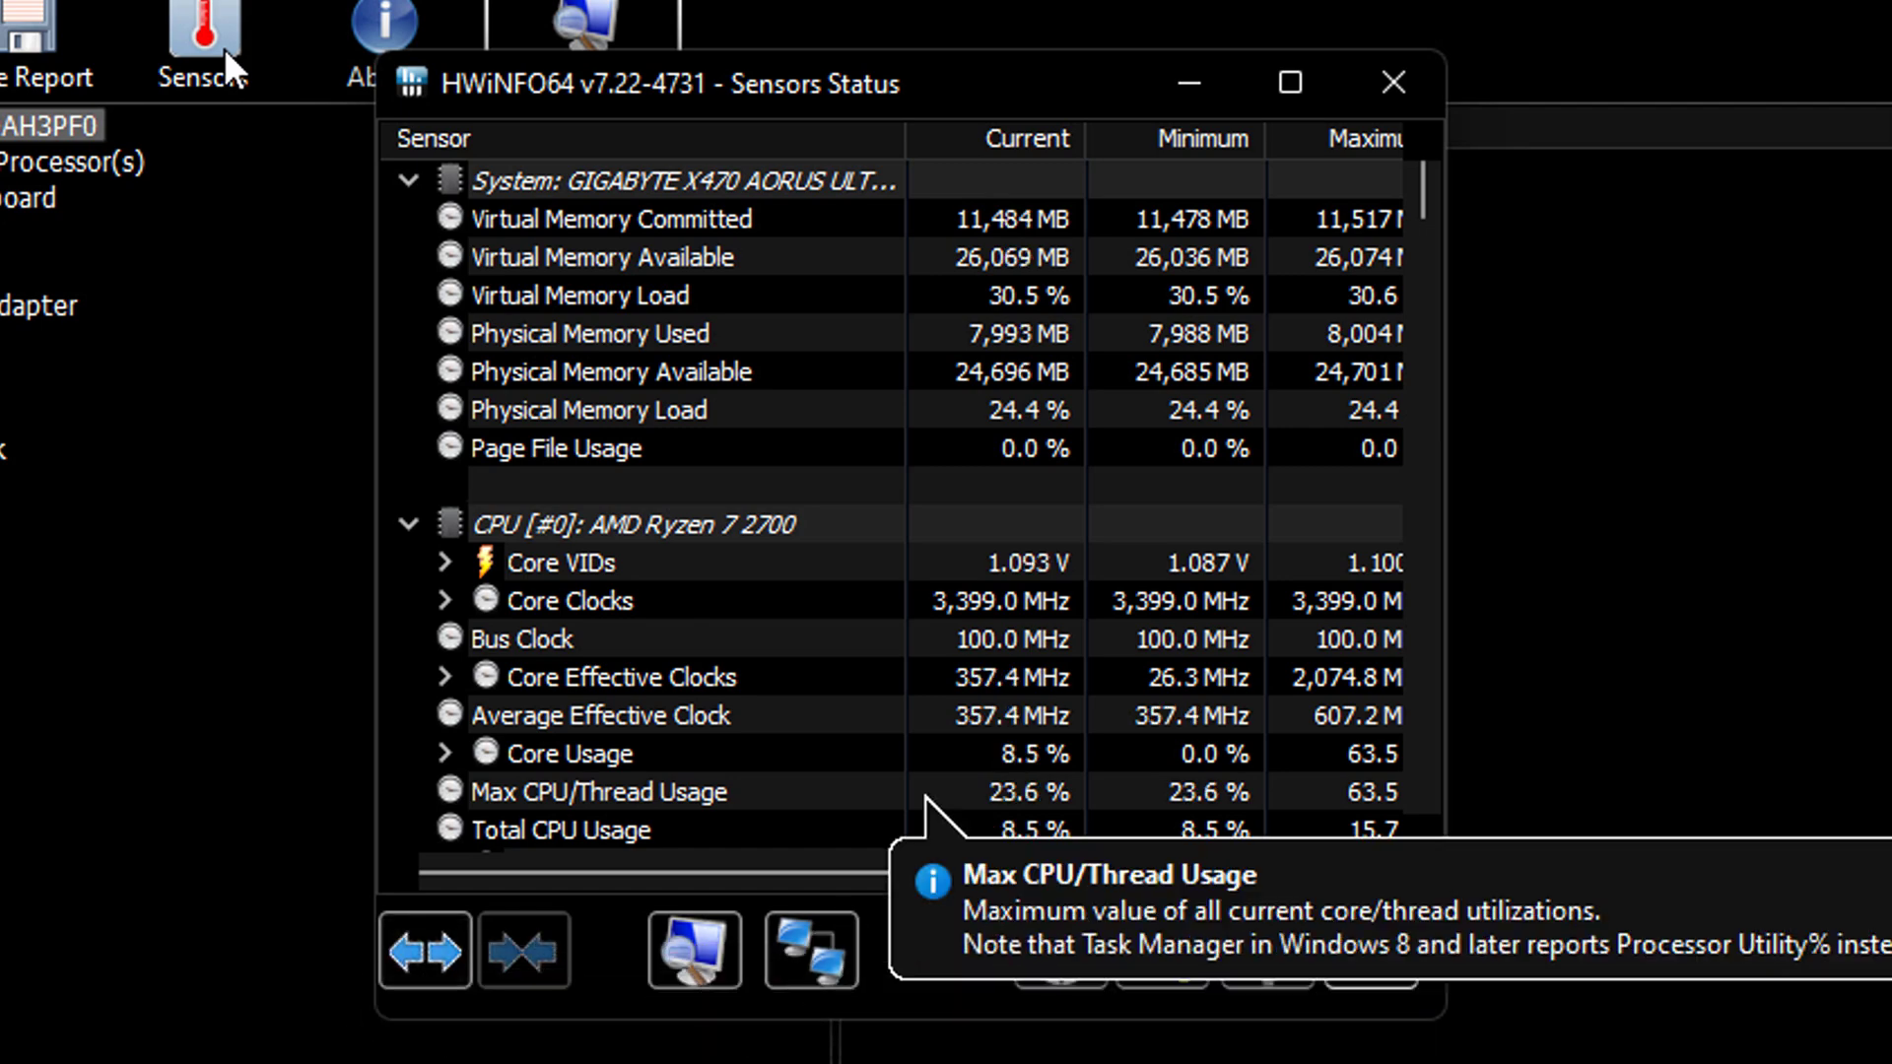
scroll(867, 677, "down", 1)
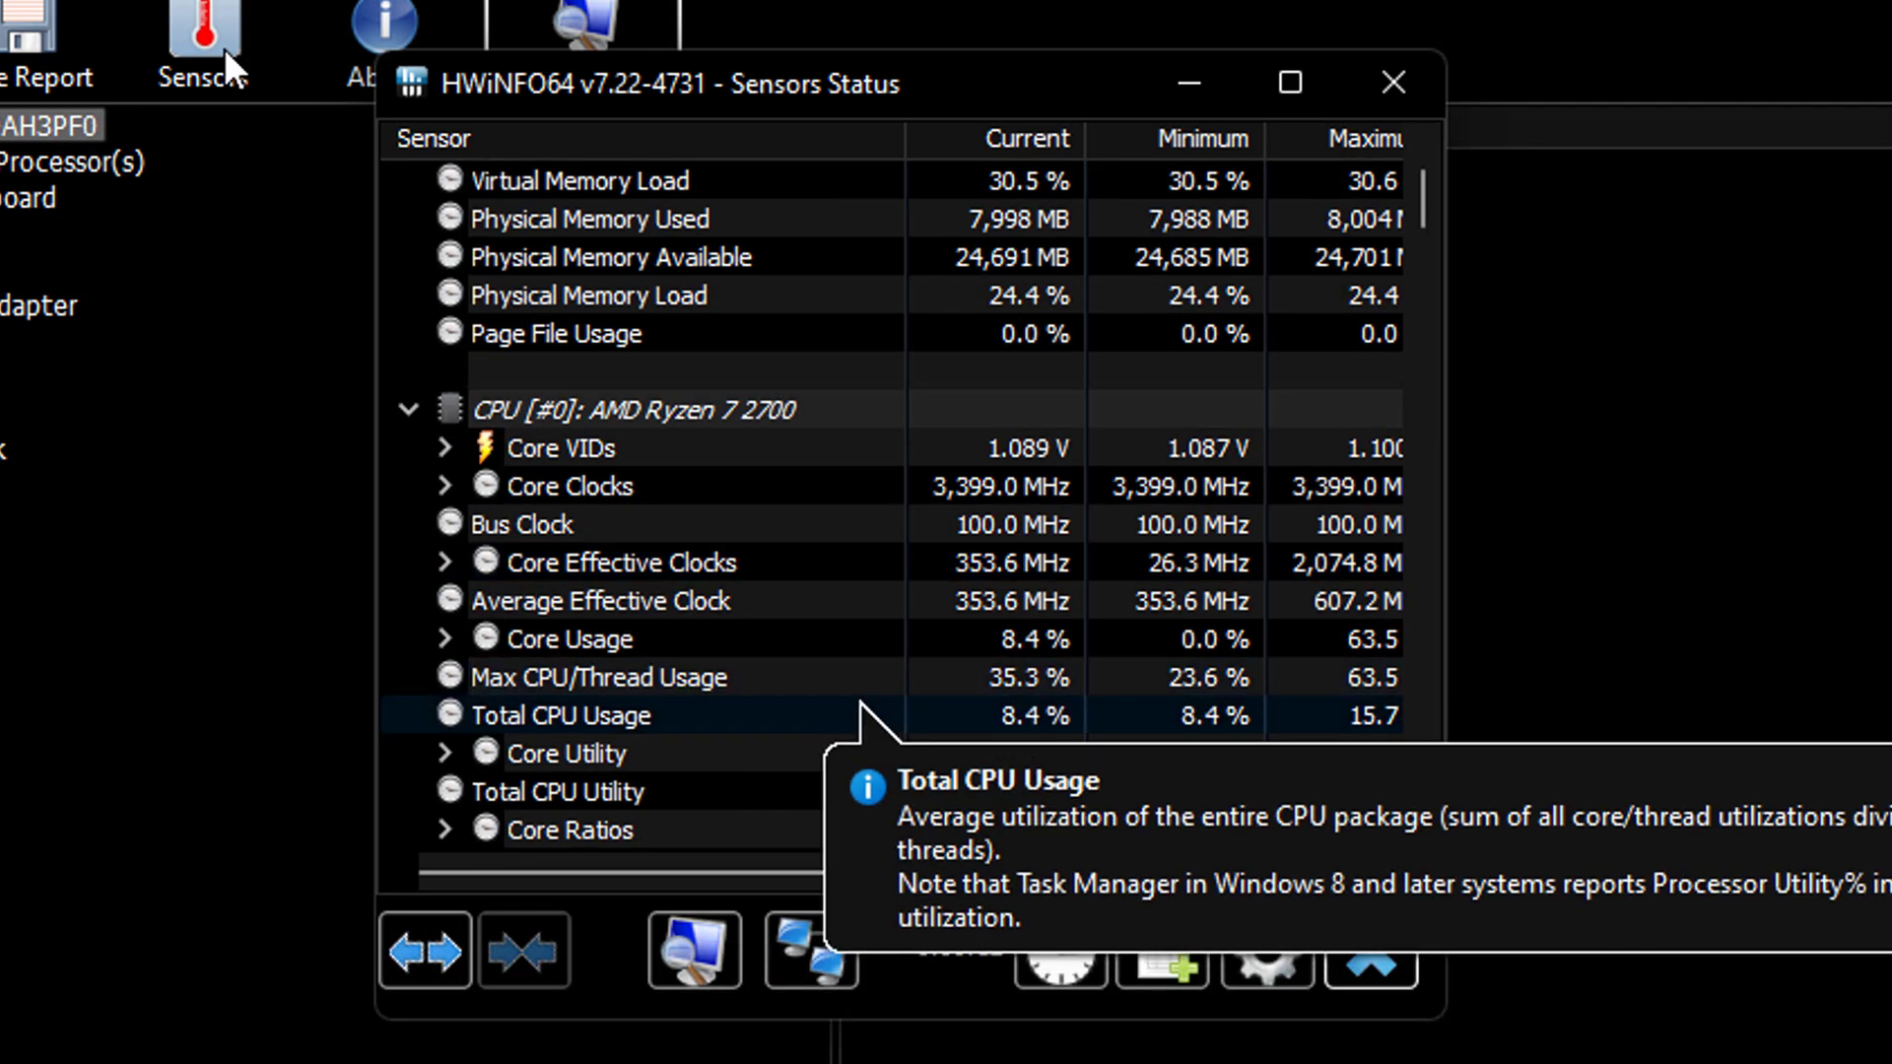
scroll(867, 716, "down", 1)
scroll(907, 724, "down", 2)
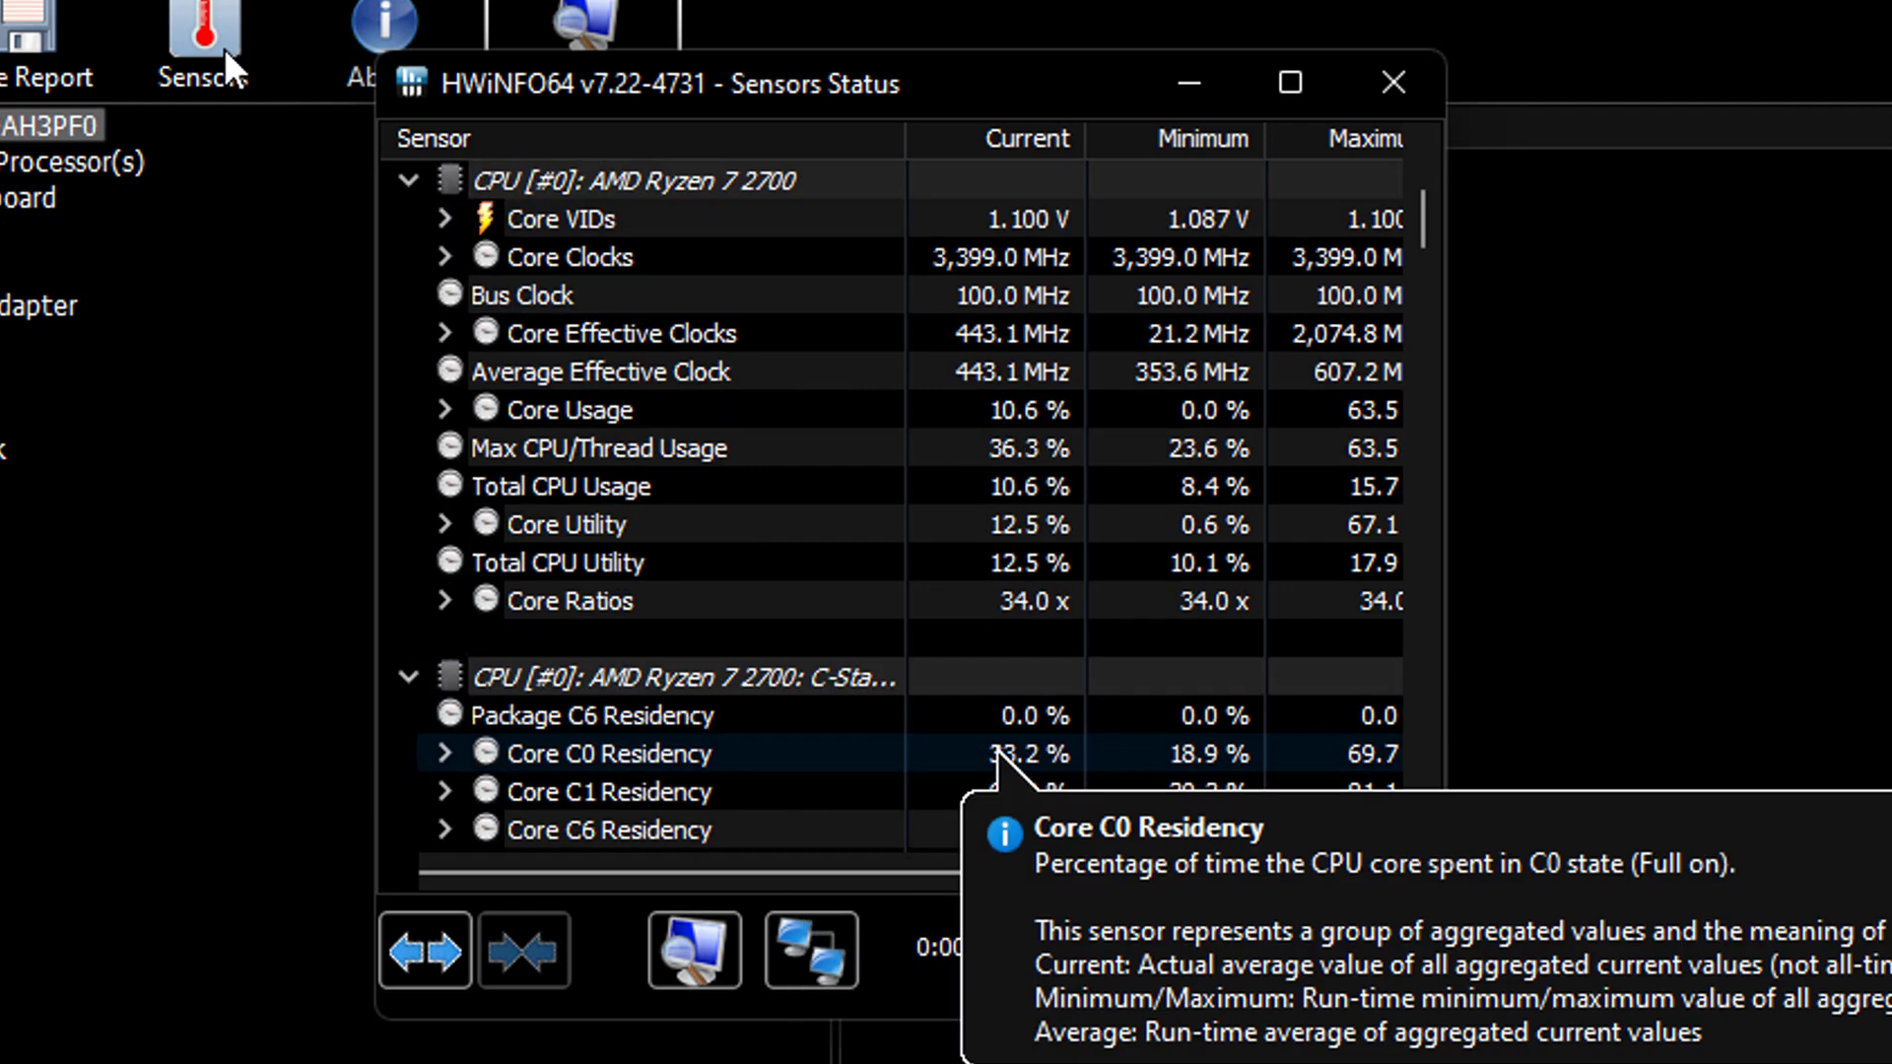
scroll(907, 749, "down", 8)
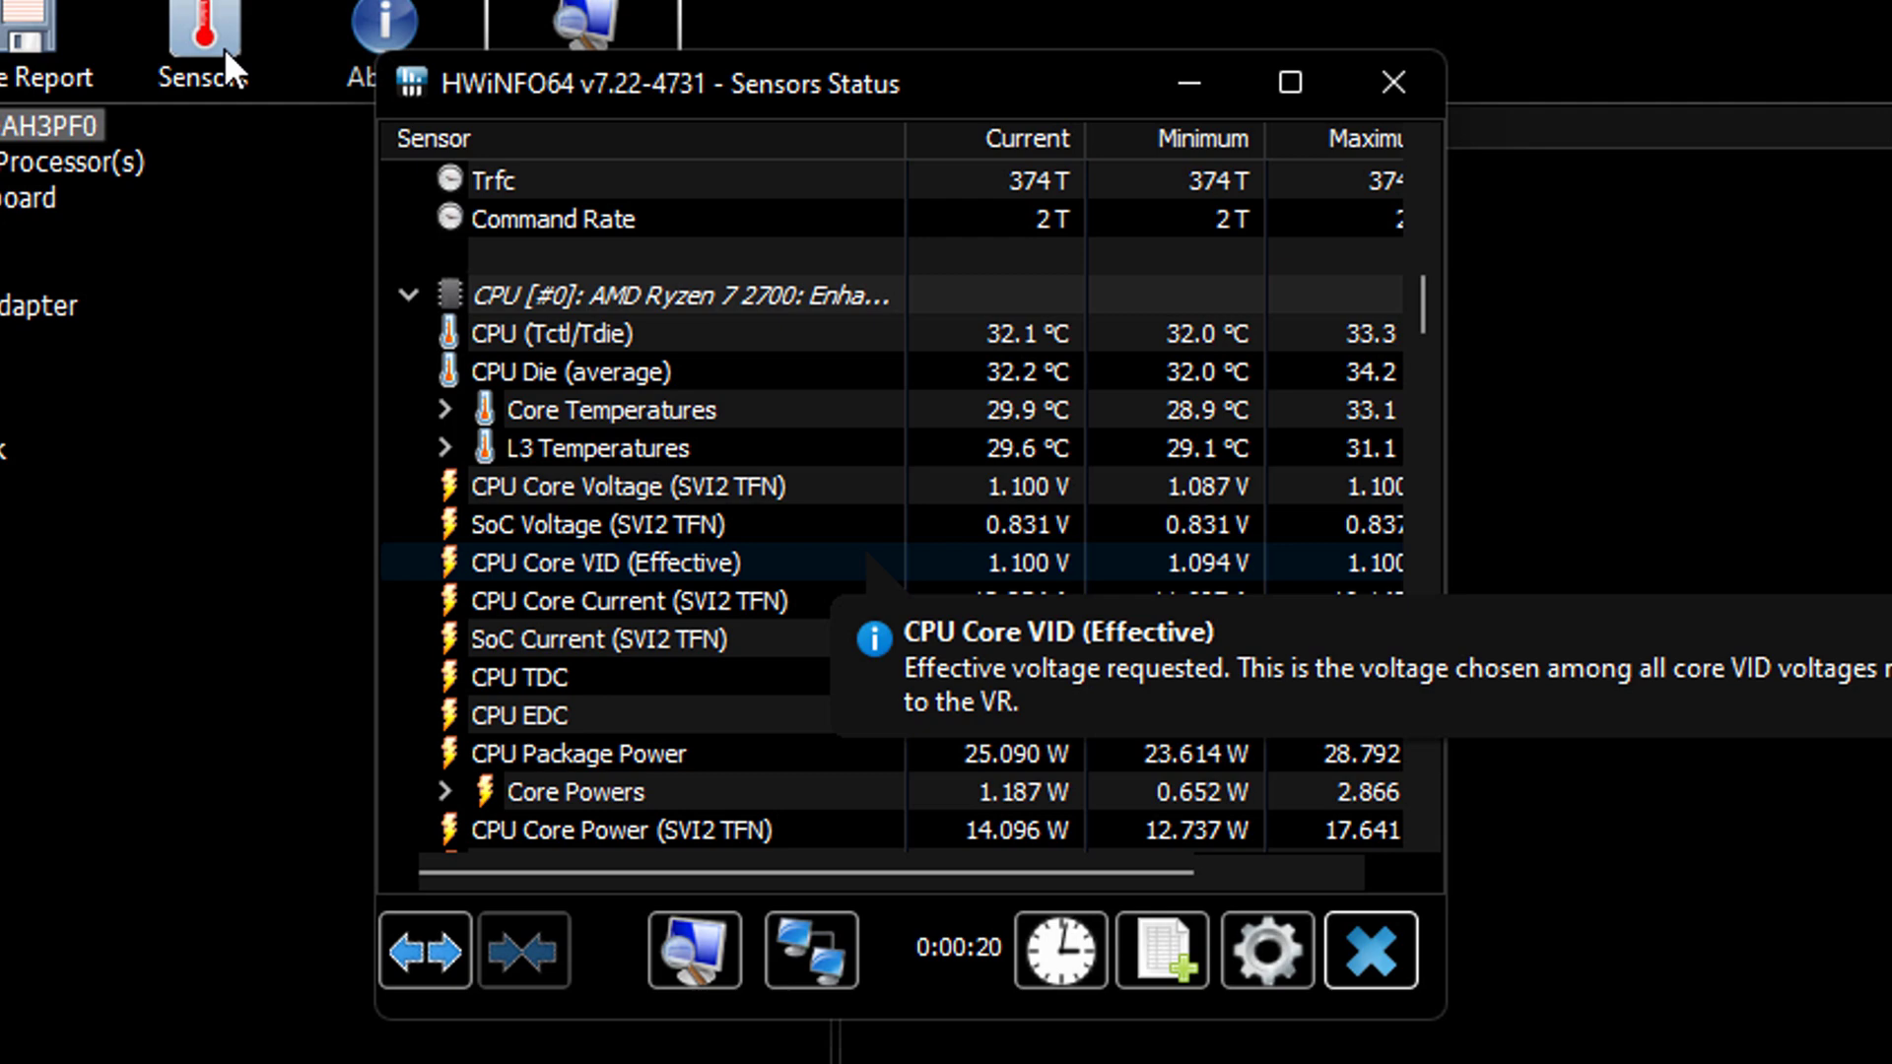
scroll(749, 513, "down", 2)
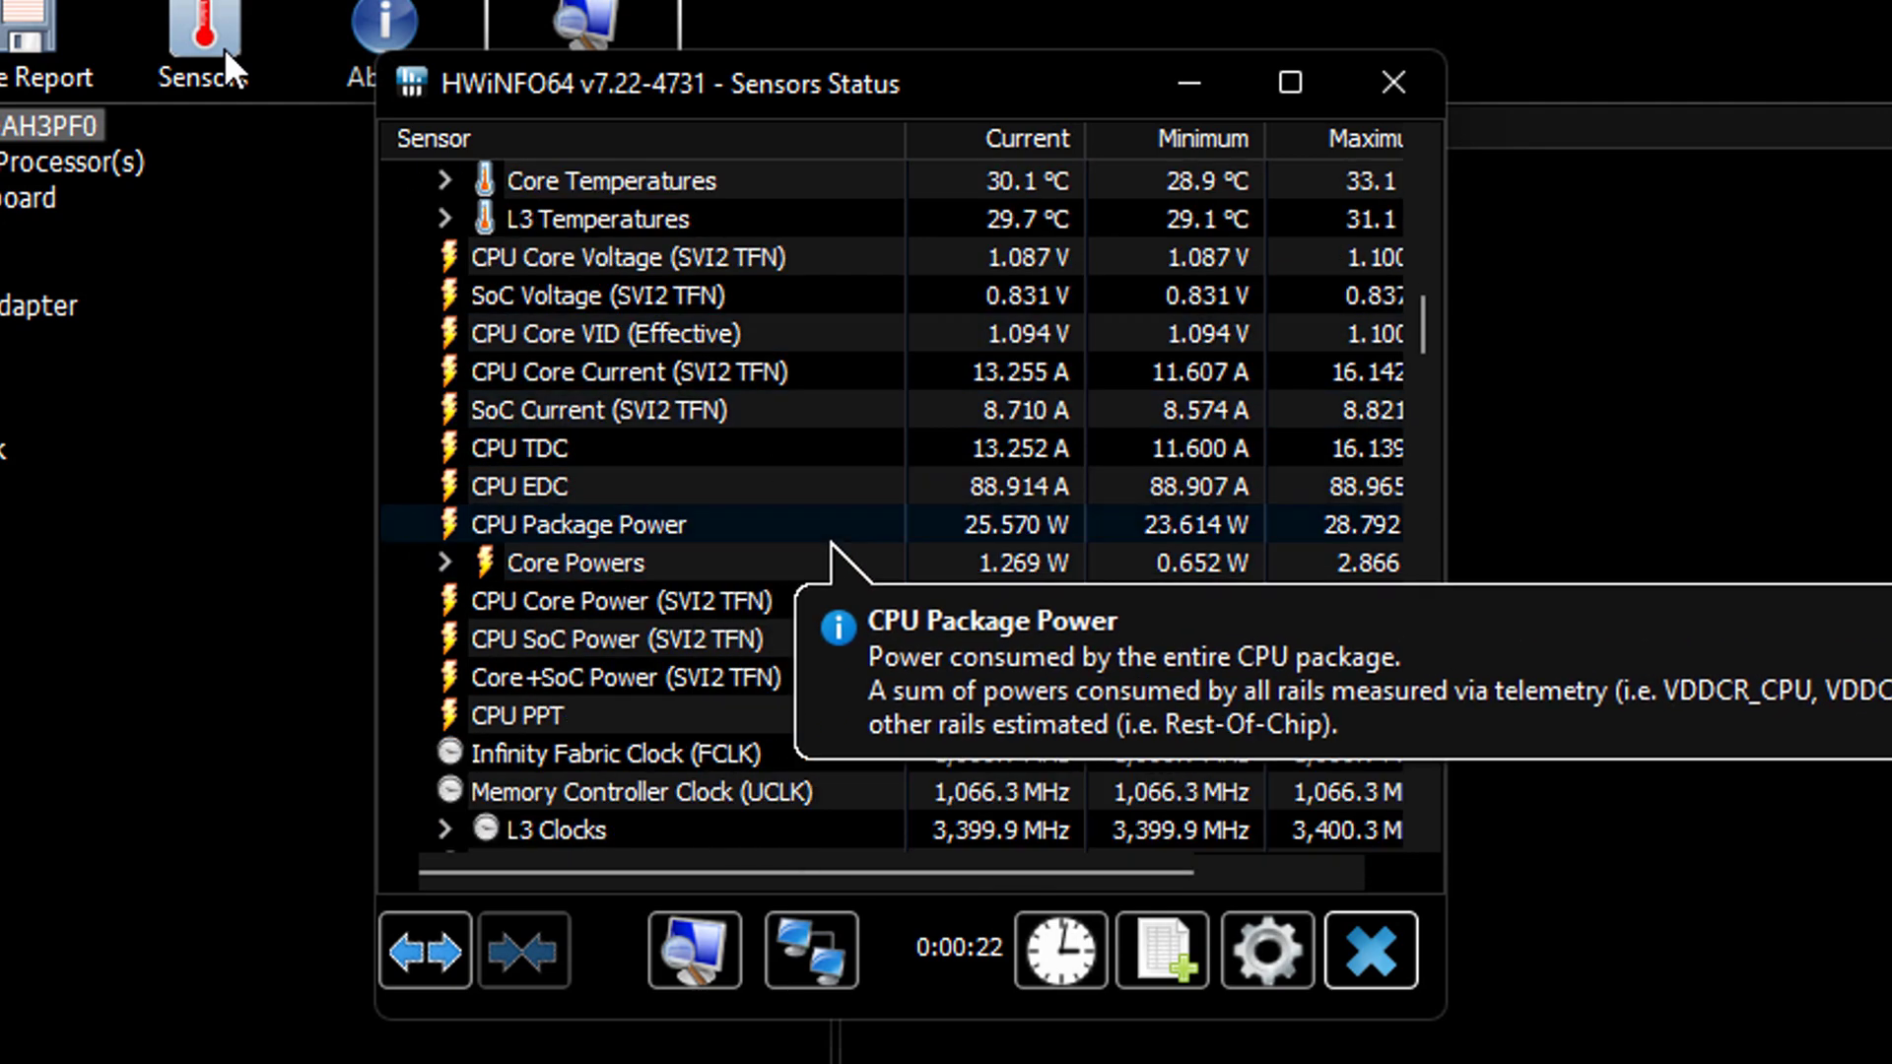
scroll(837, 592, "down", 4)
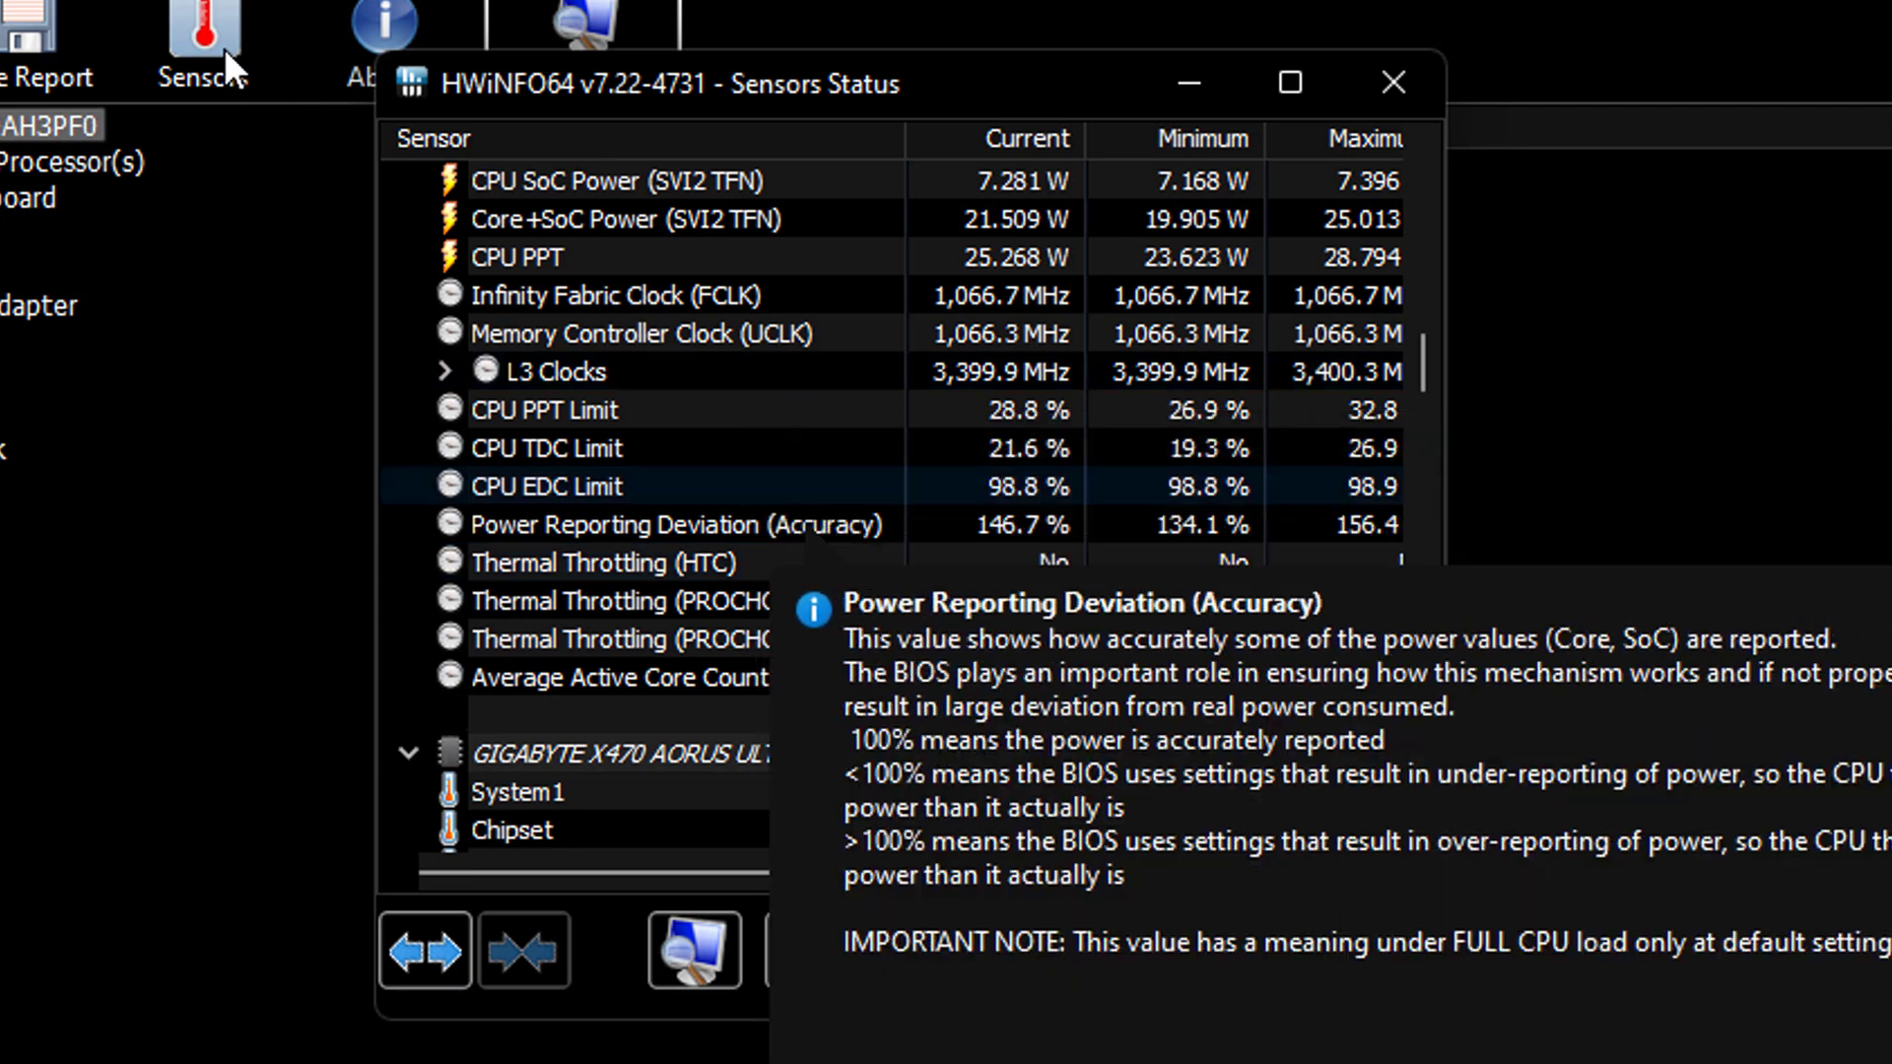
scroll(838, 611, "down", 4)
scroll(838, 611, "down", 7)
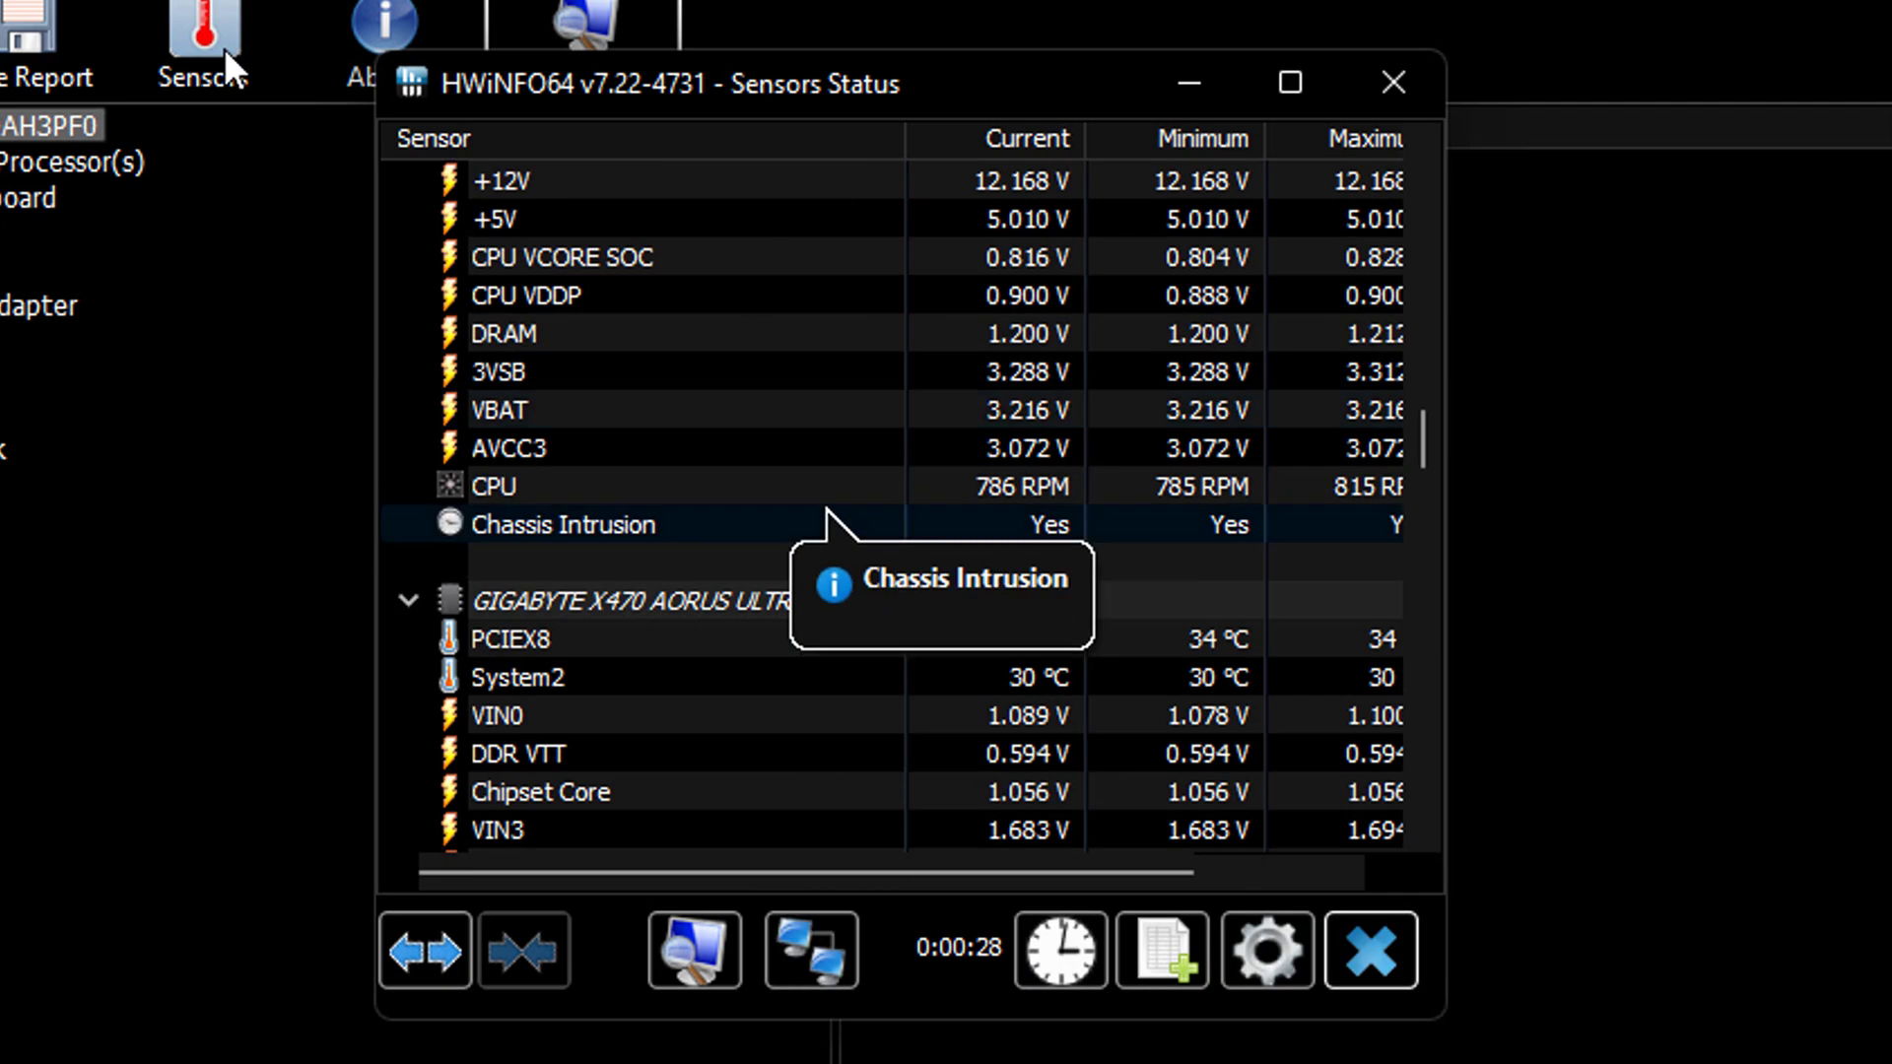
scroll(847, 533, "down", 14)
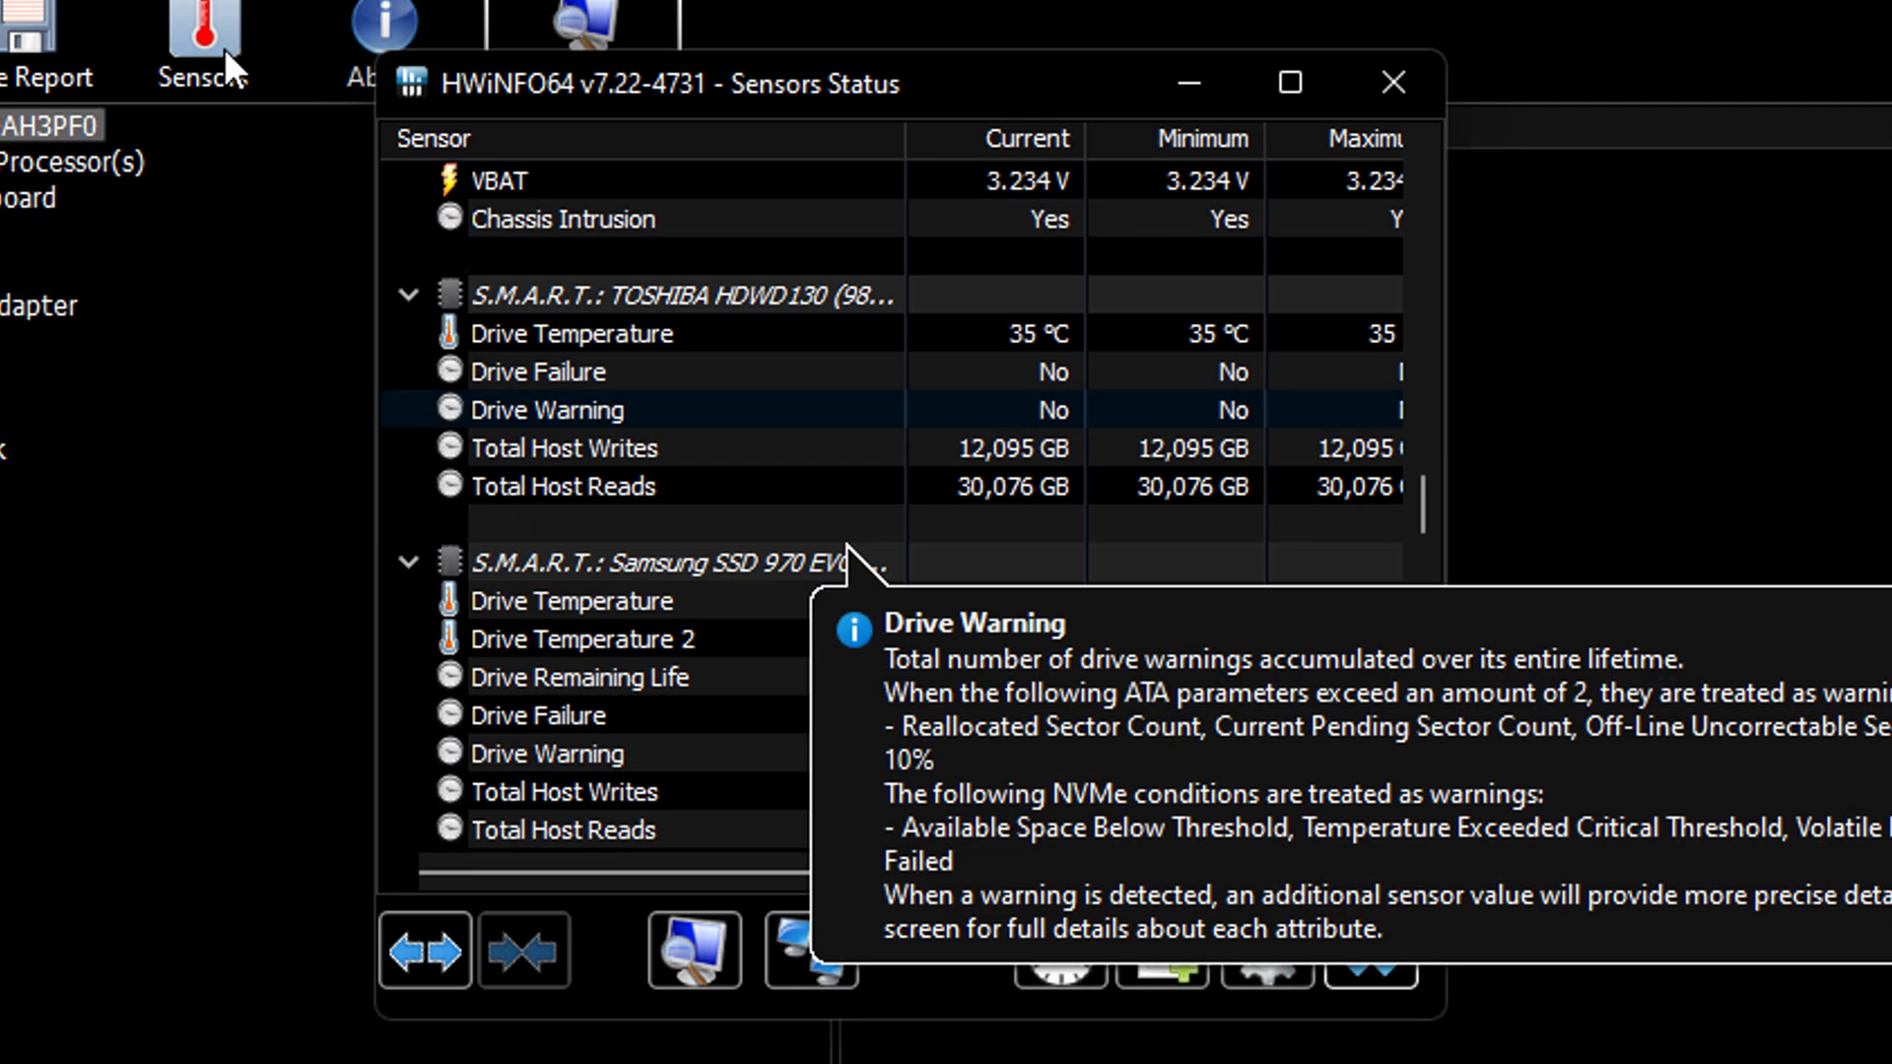
scroll(847, 537, "down", 5)
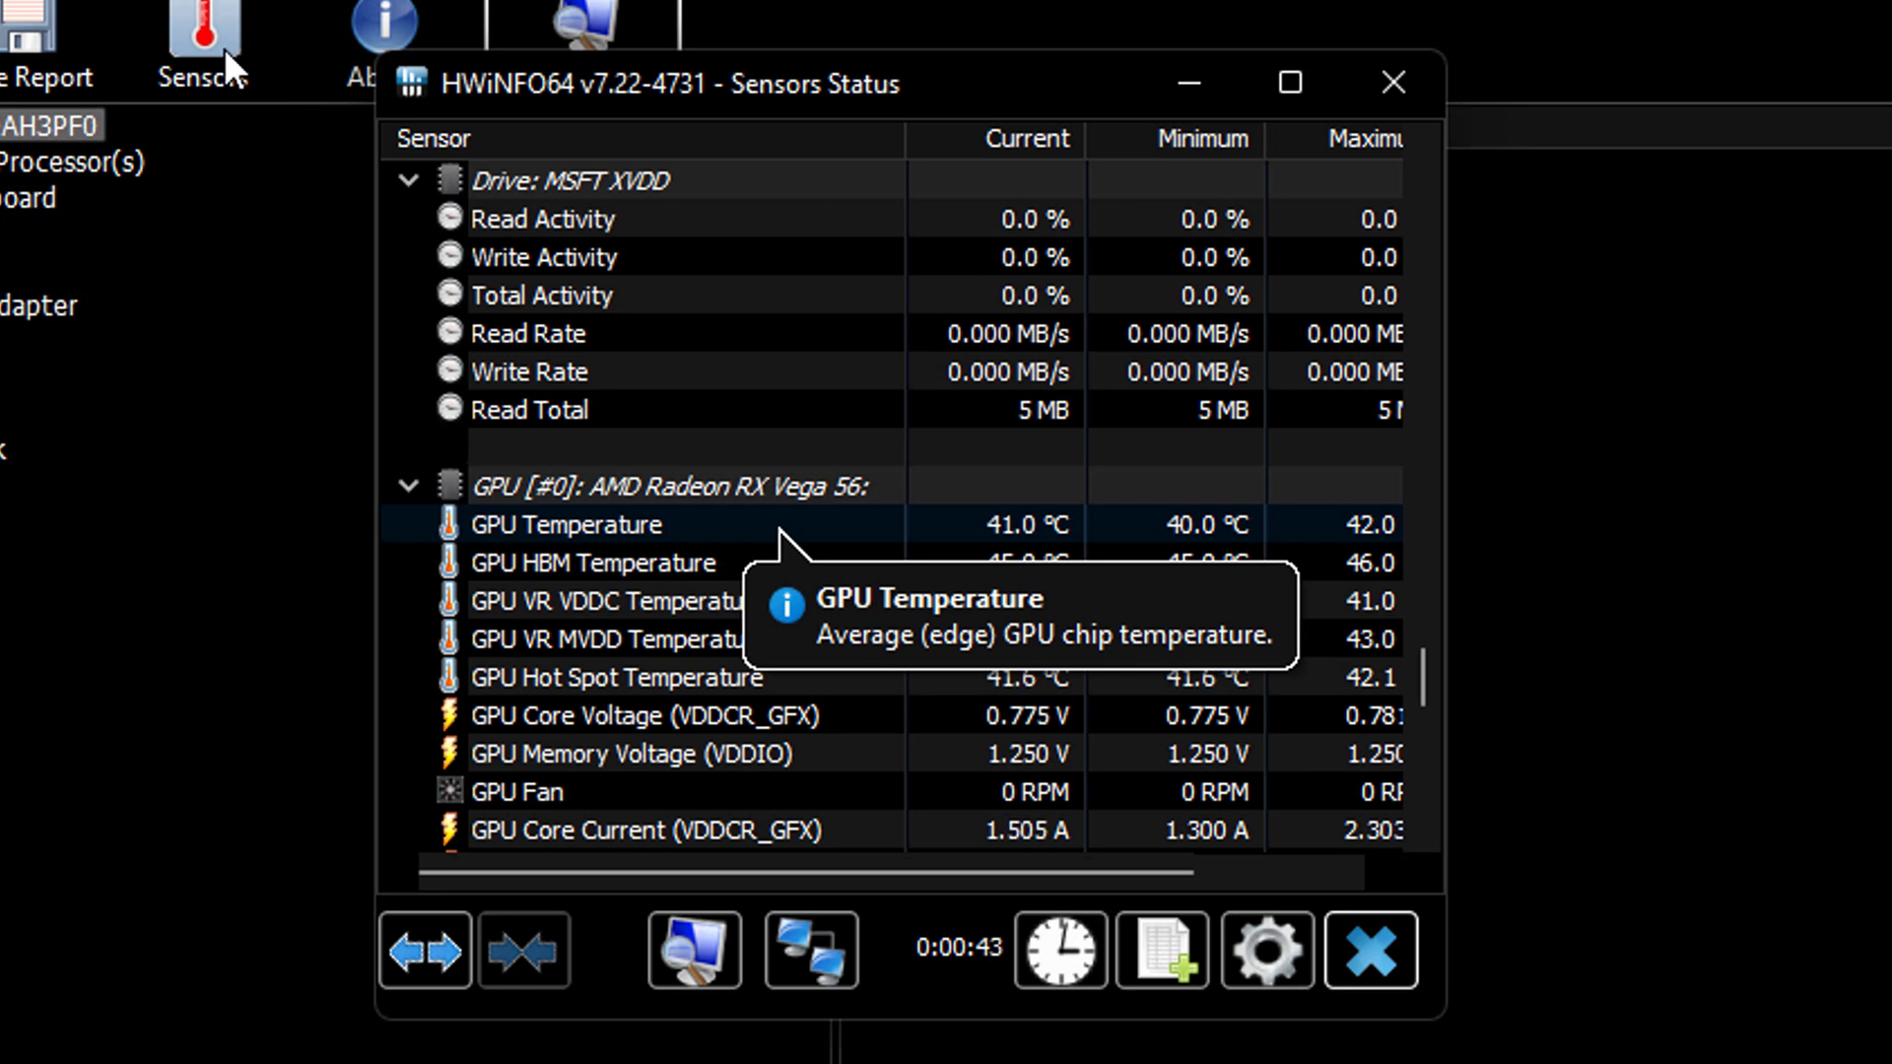
Step: Add GPU Temperature to the tray, then scroll back up to the CPU Core Temperatures row
right_click(776, 530)
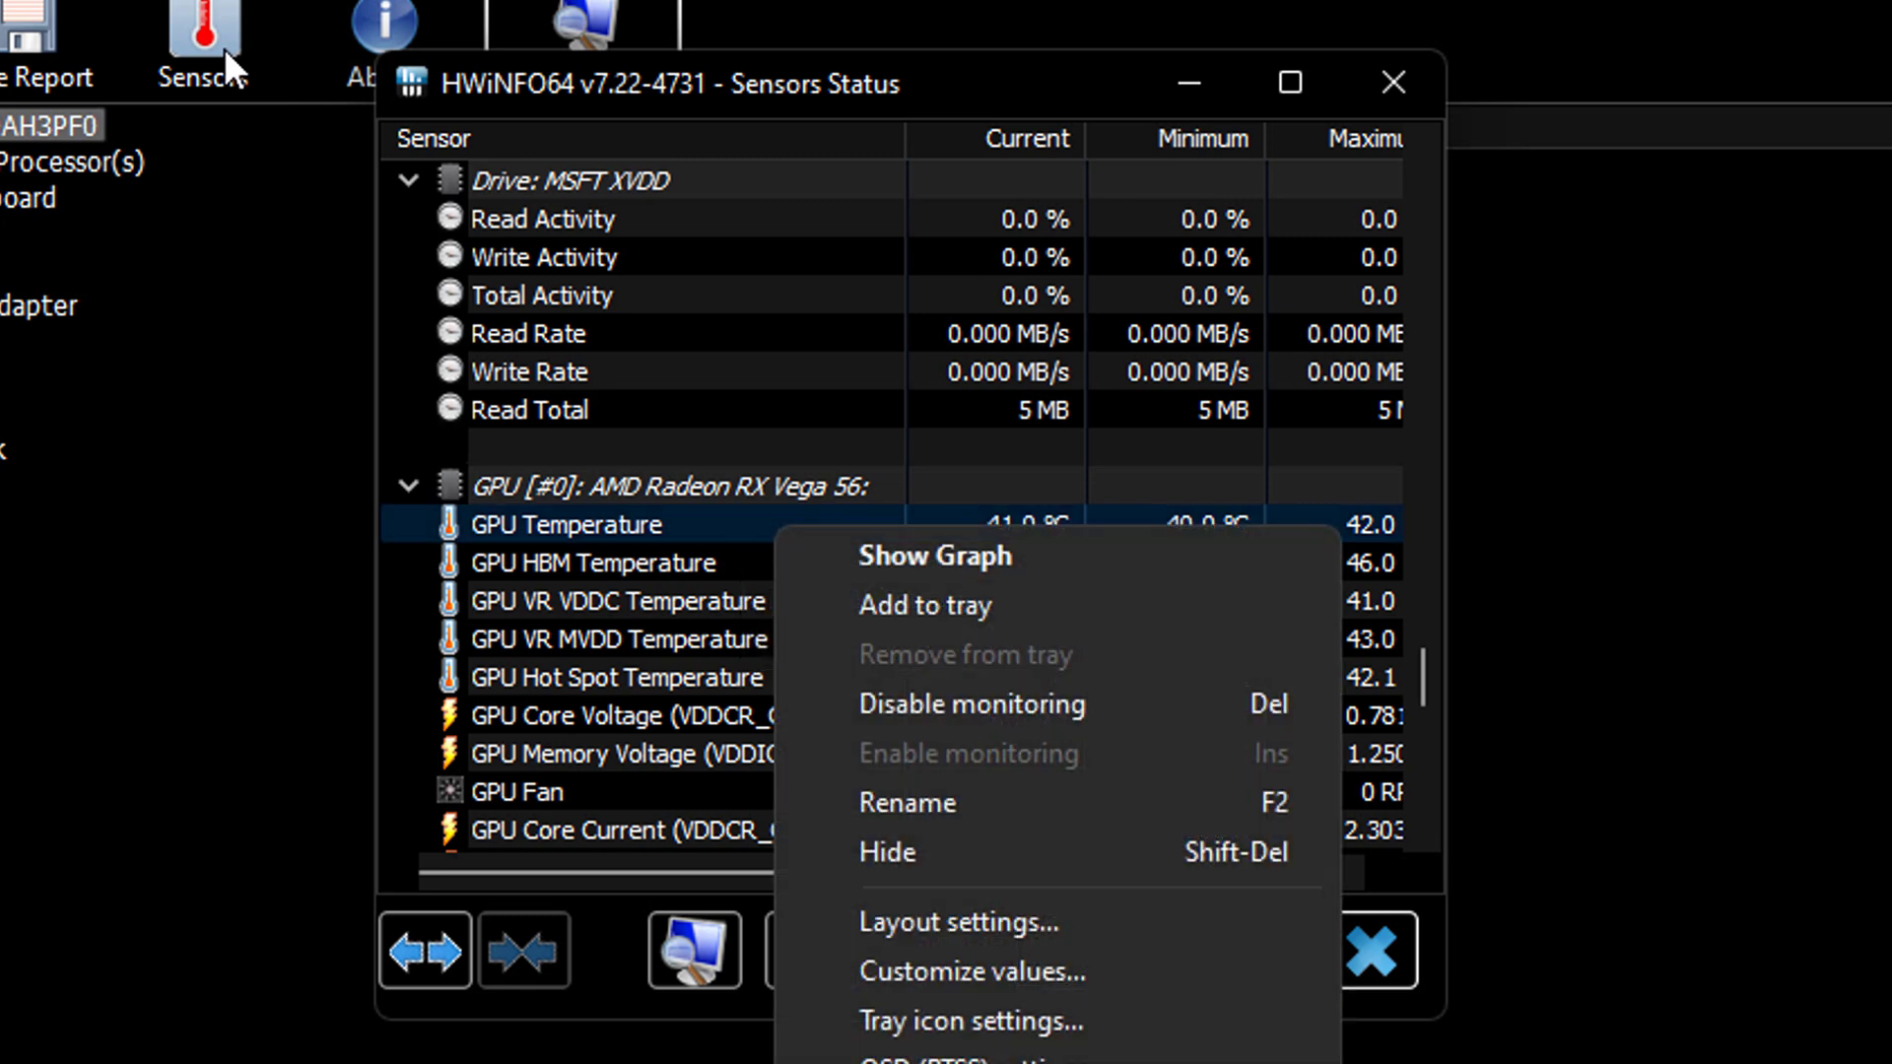
left_click(925, 605)
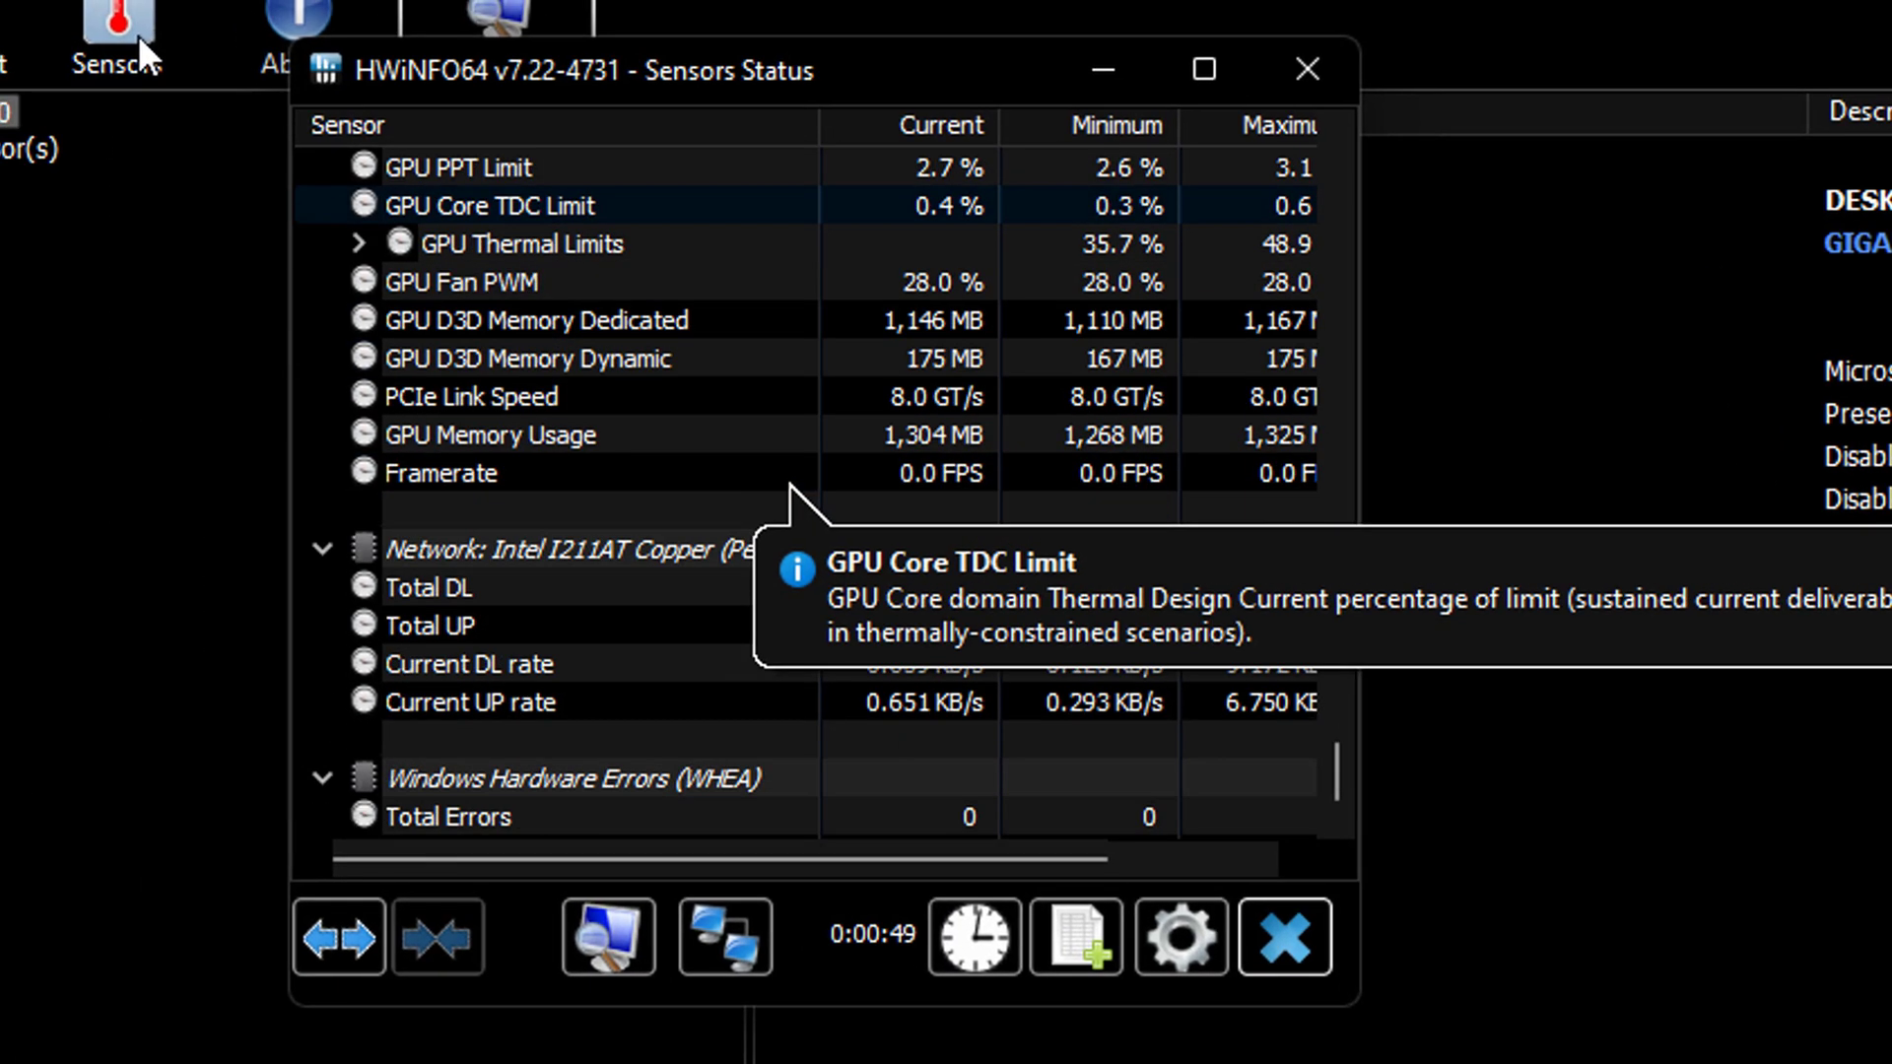
scroll(793, 483, "up", 15)
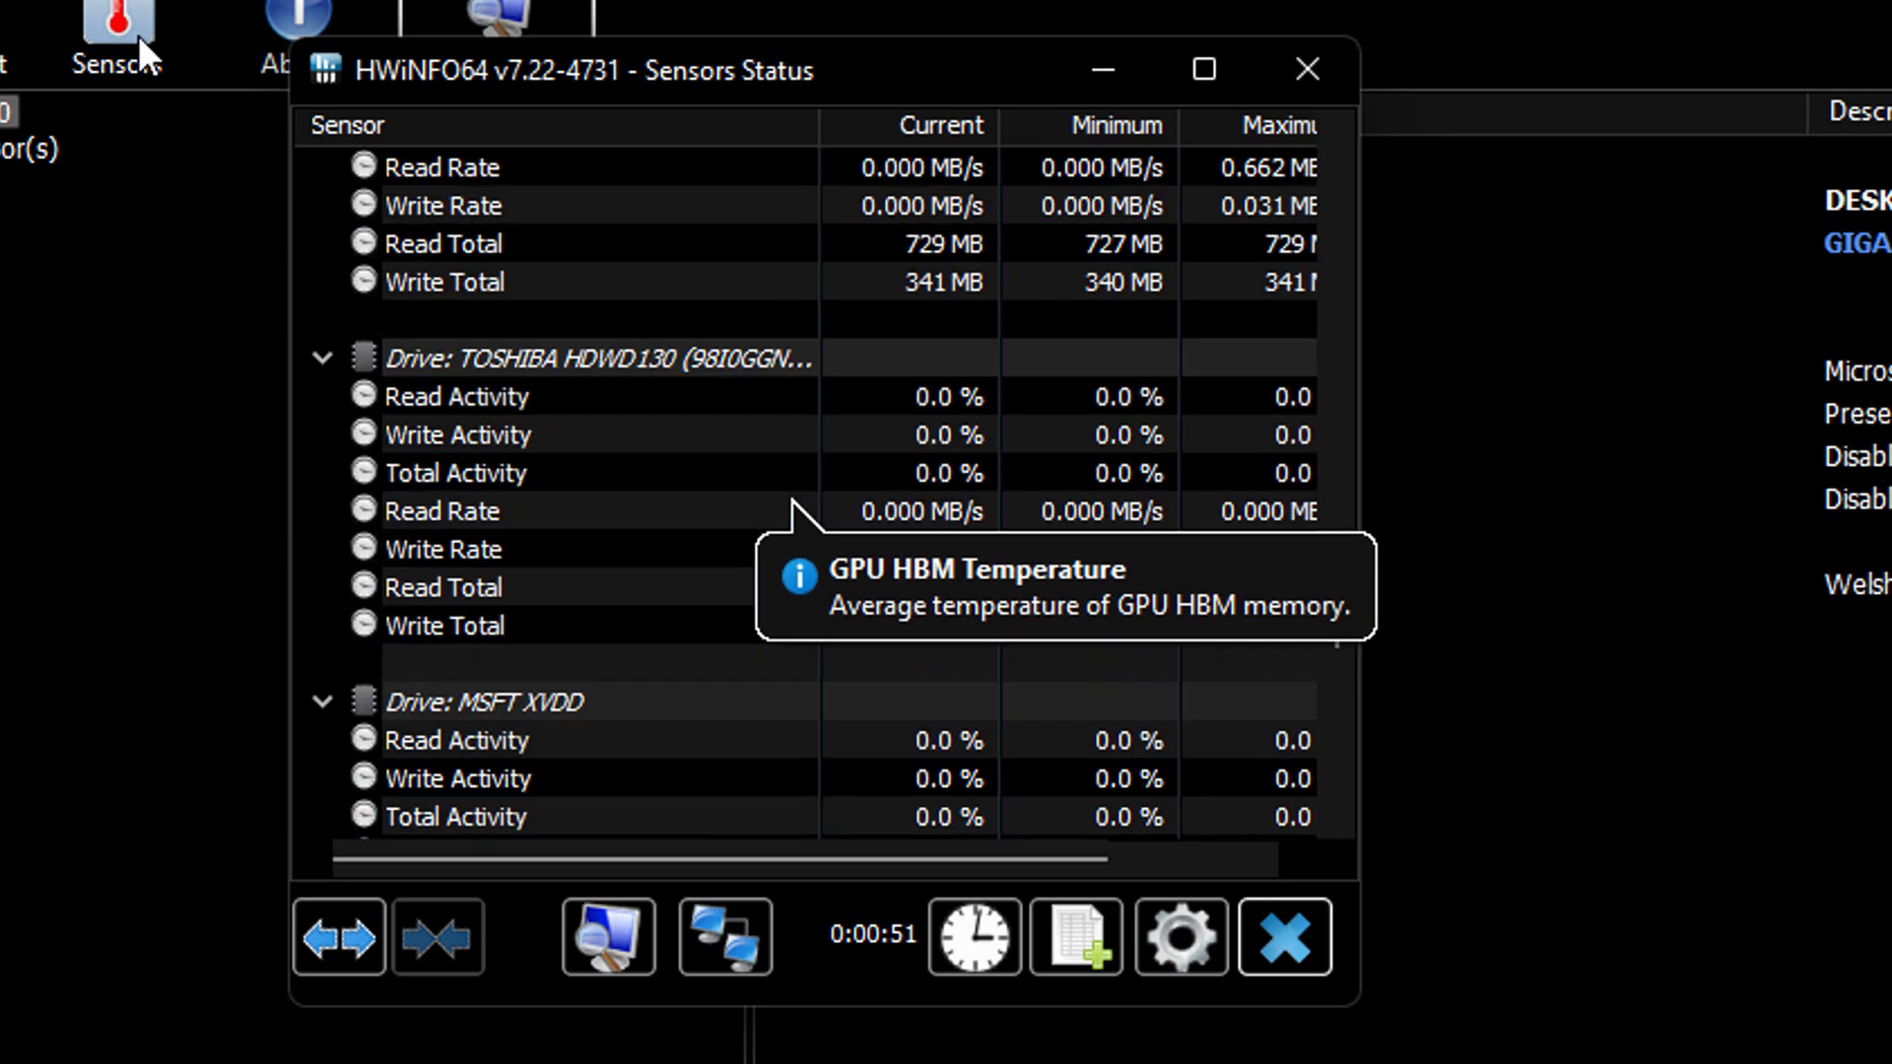
scroll(794, 483, "up", 15)
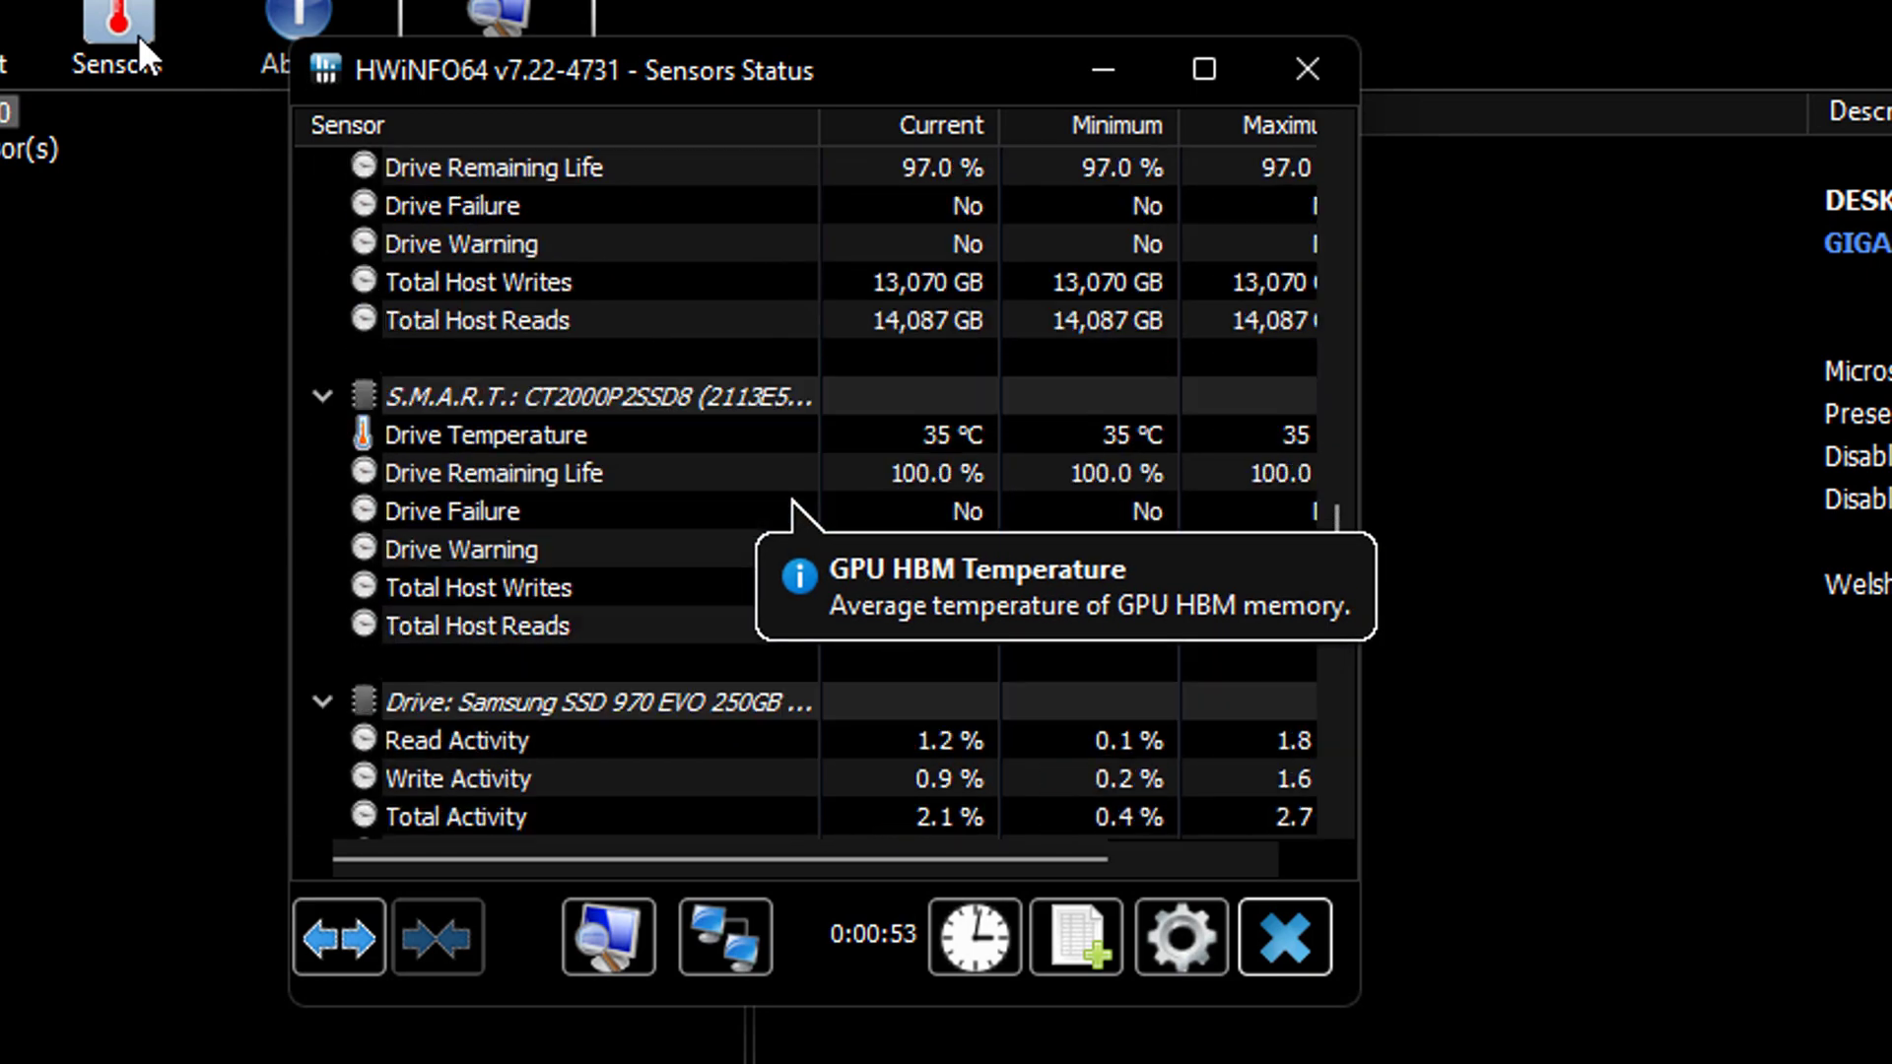
scroll(793, 483, "up", 5)
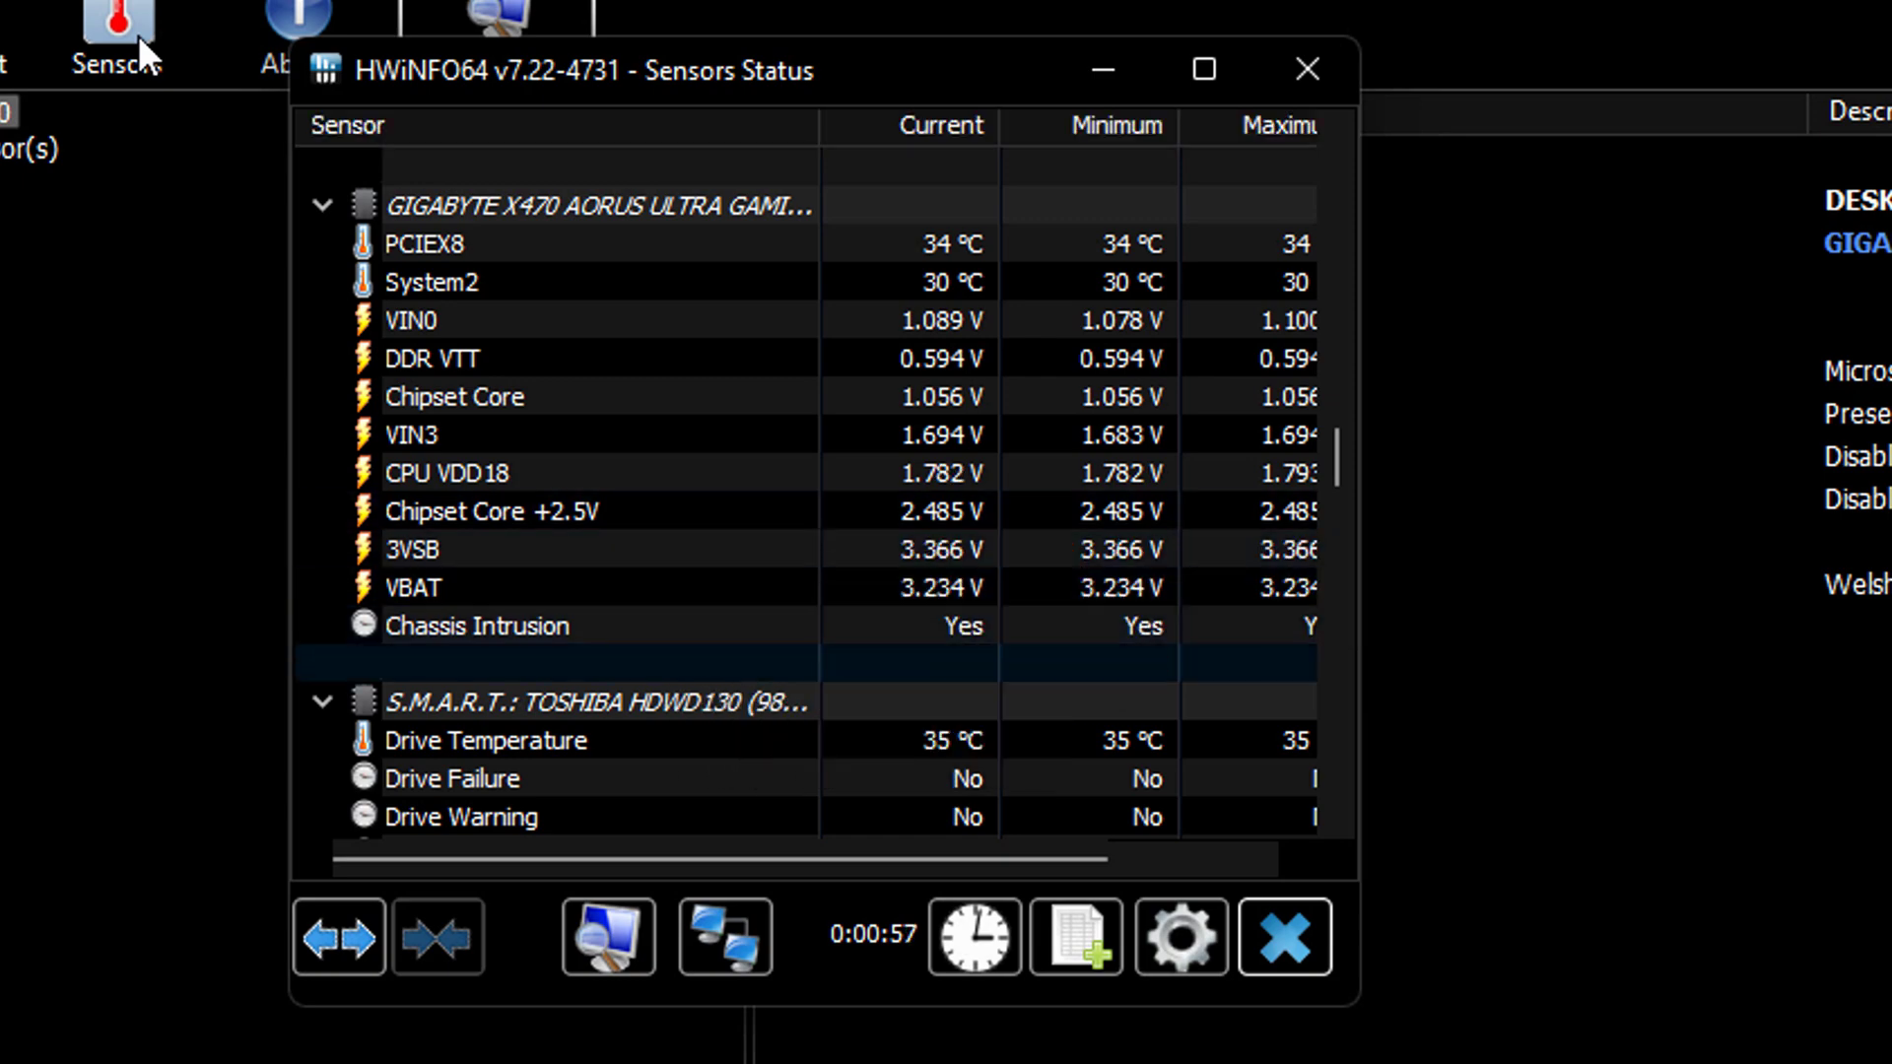
scroll(810, 653, "up", 7)
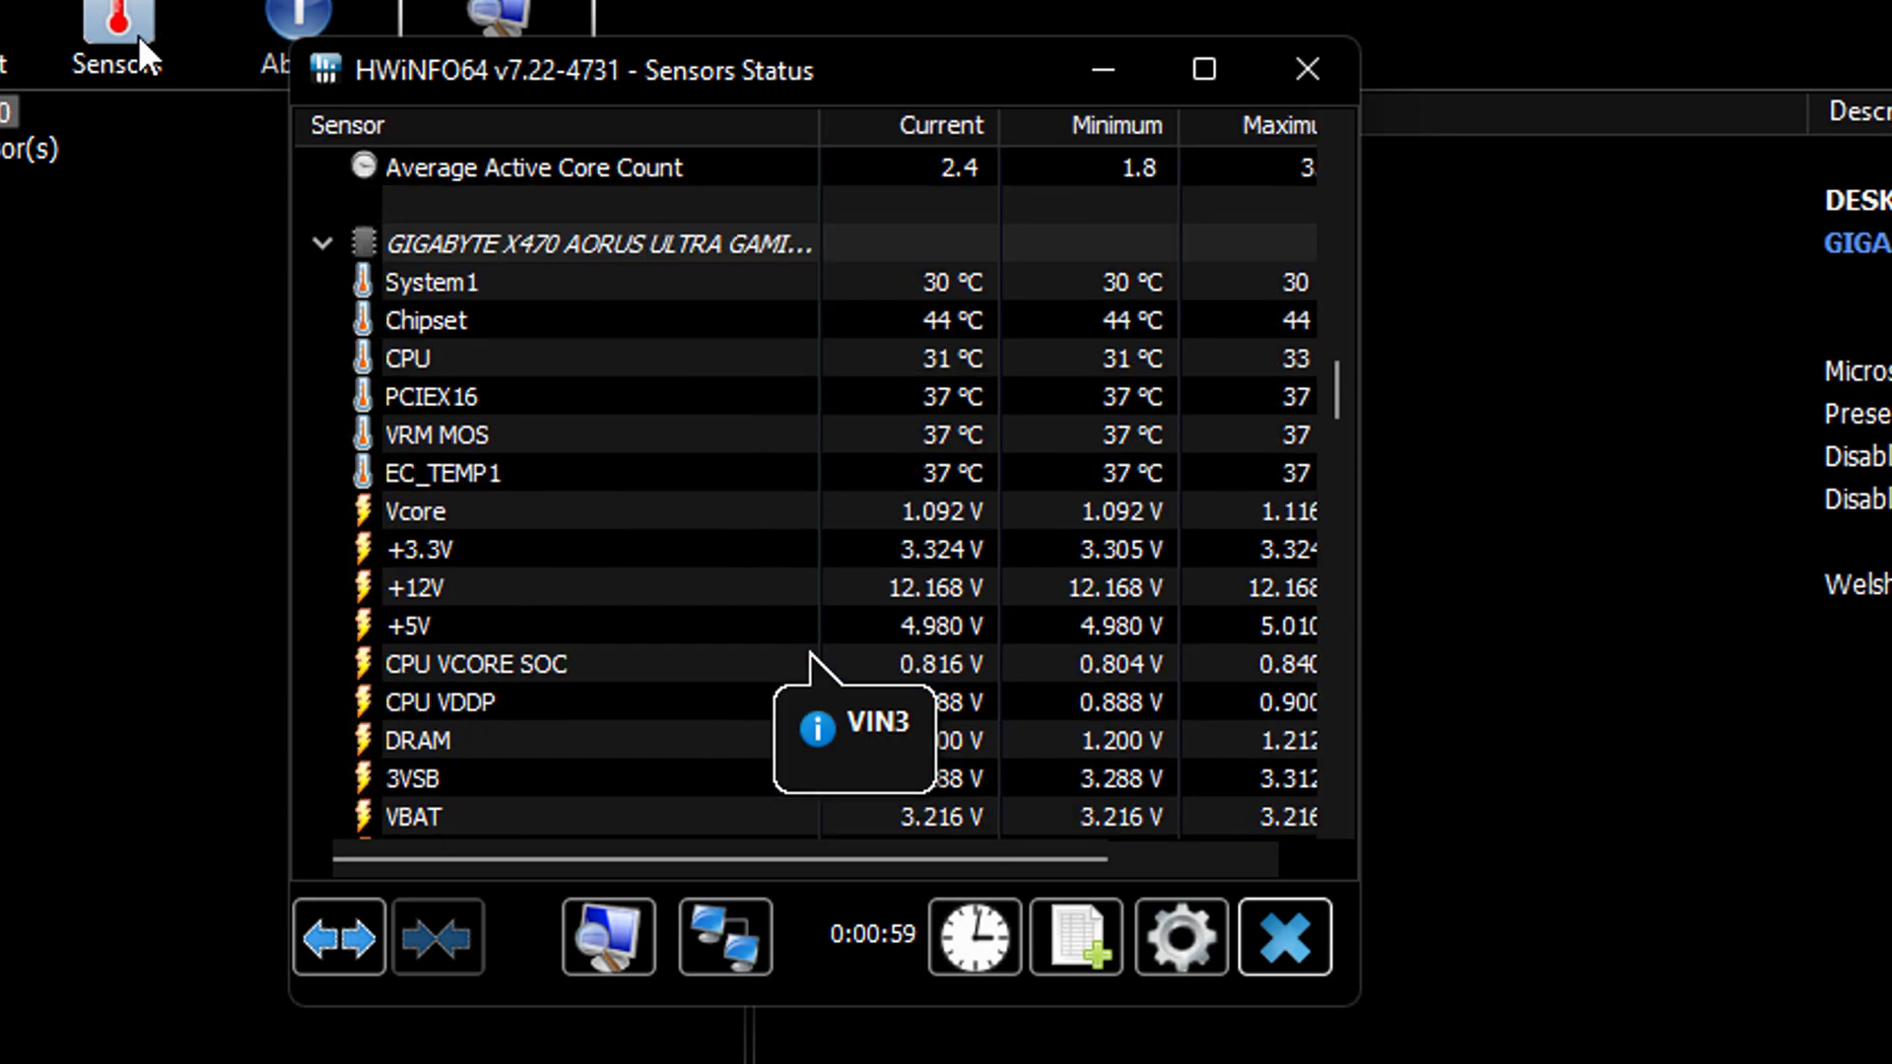
scroll(810, 658, "up", 8)
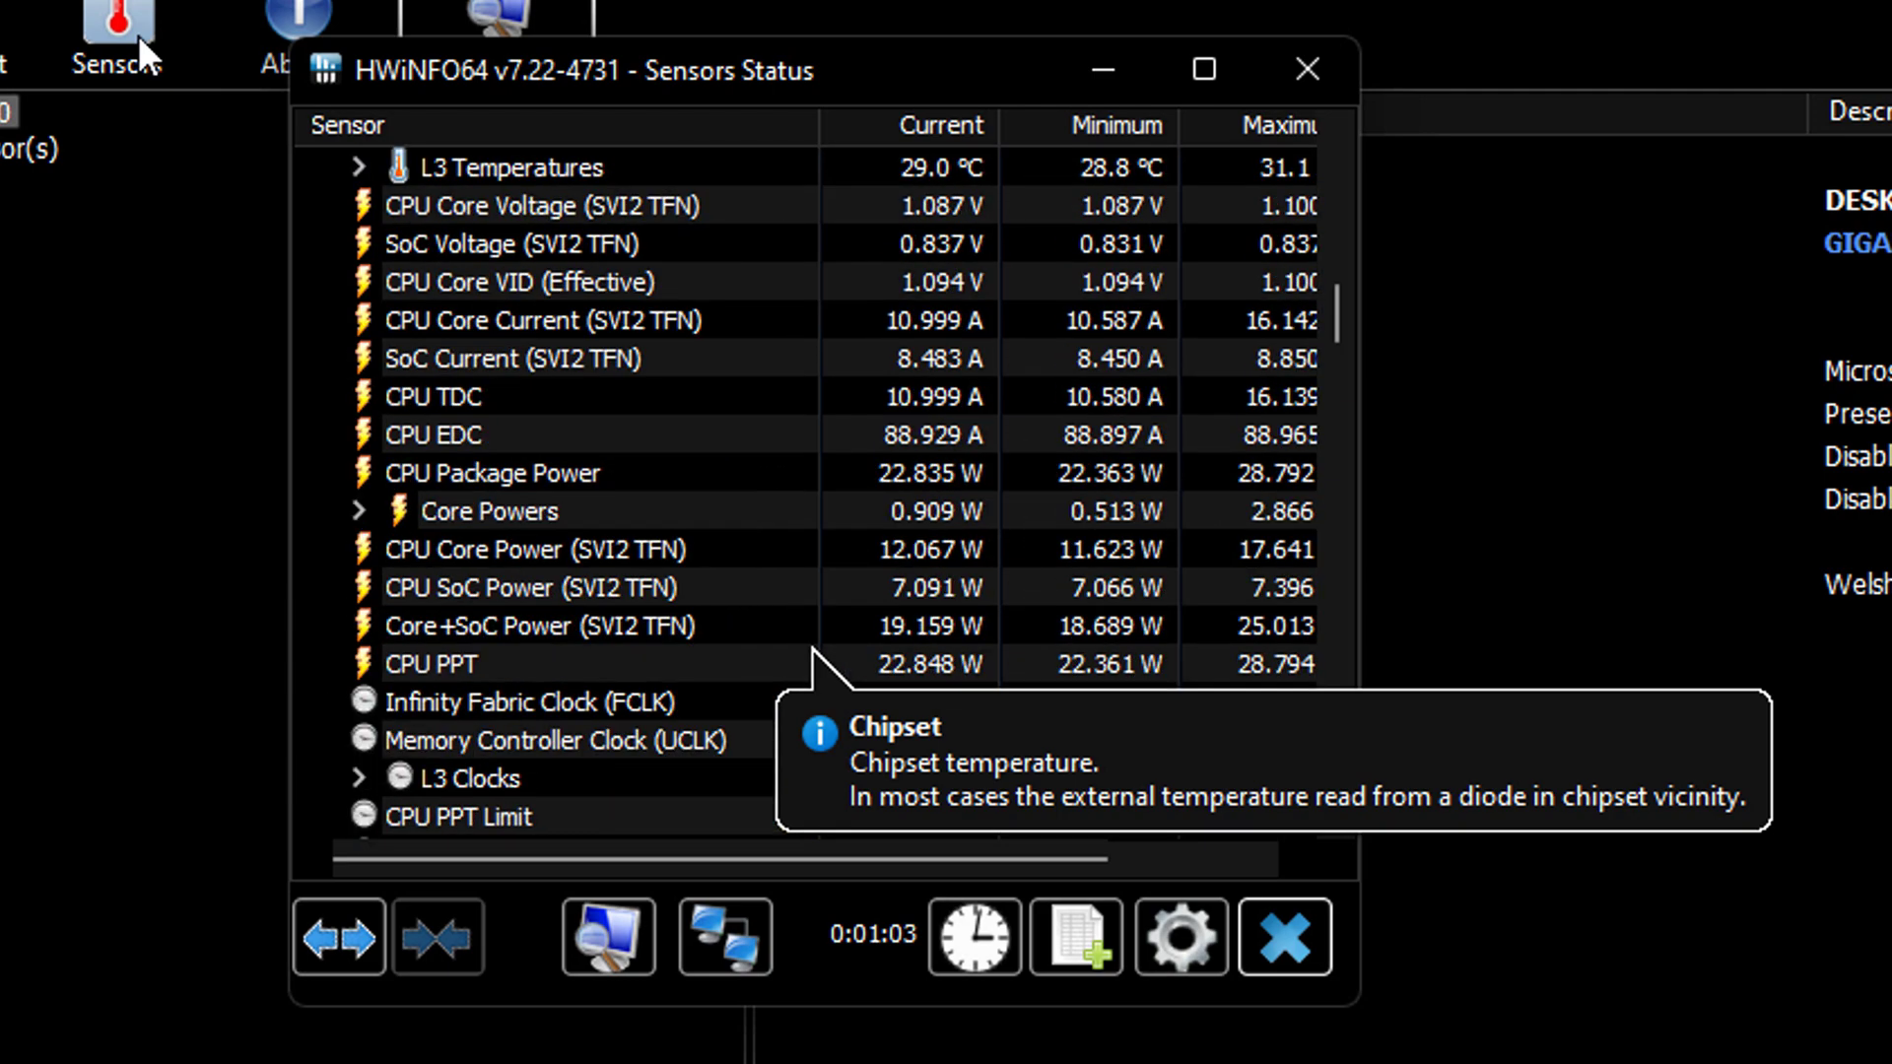
scroll(810, 658, "up", 6)
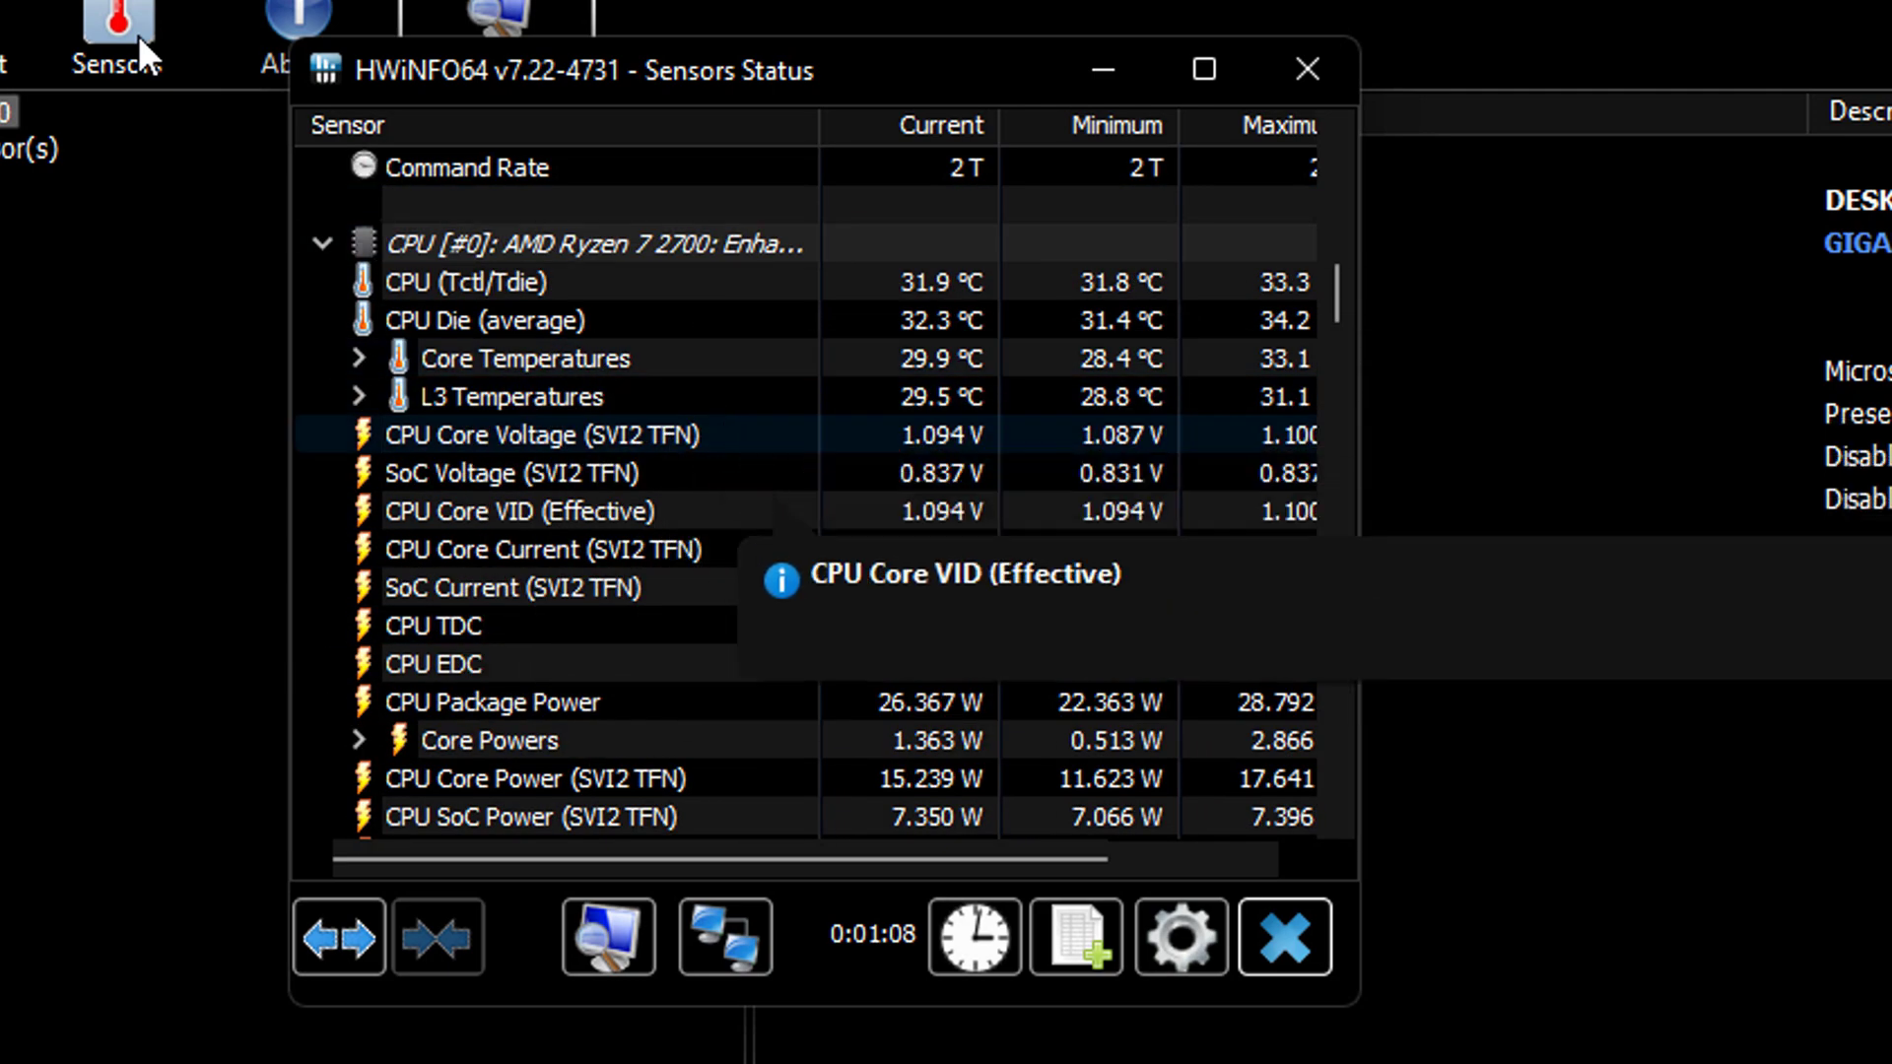
mouse_move(619, 360)
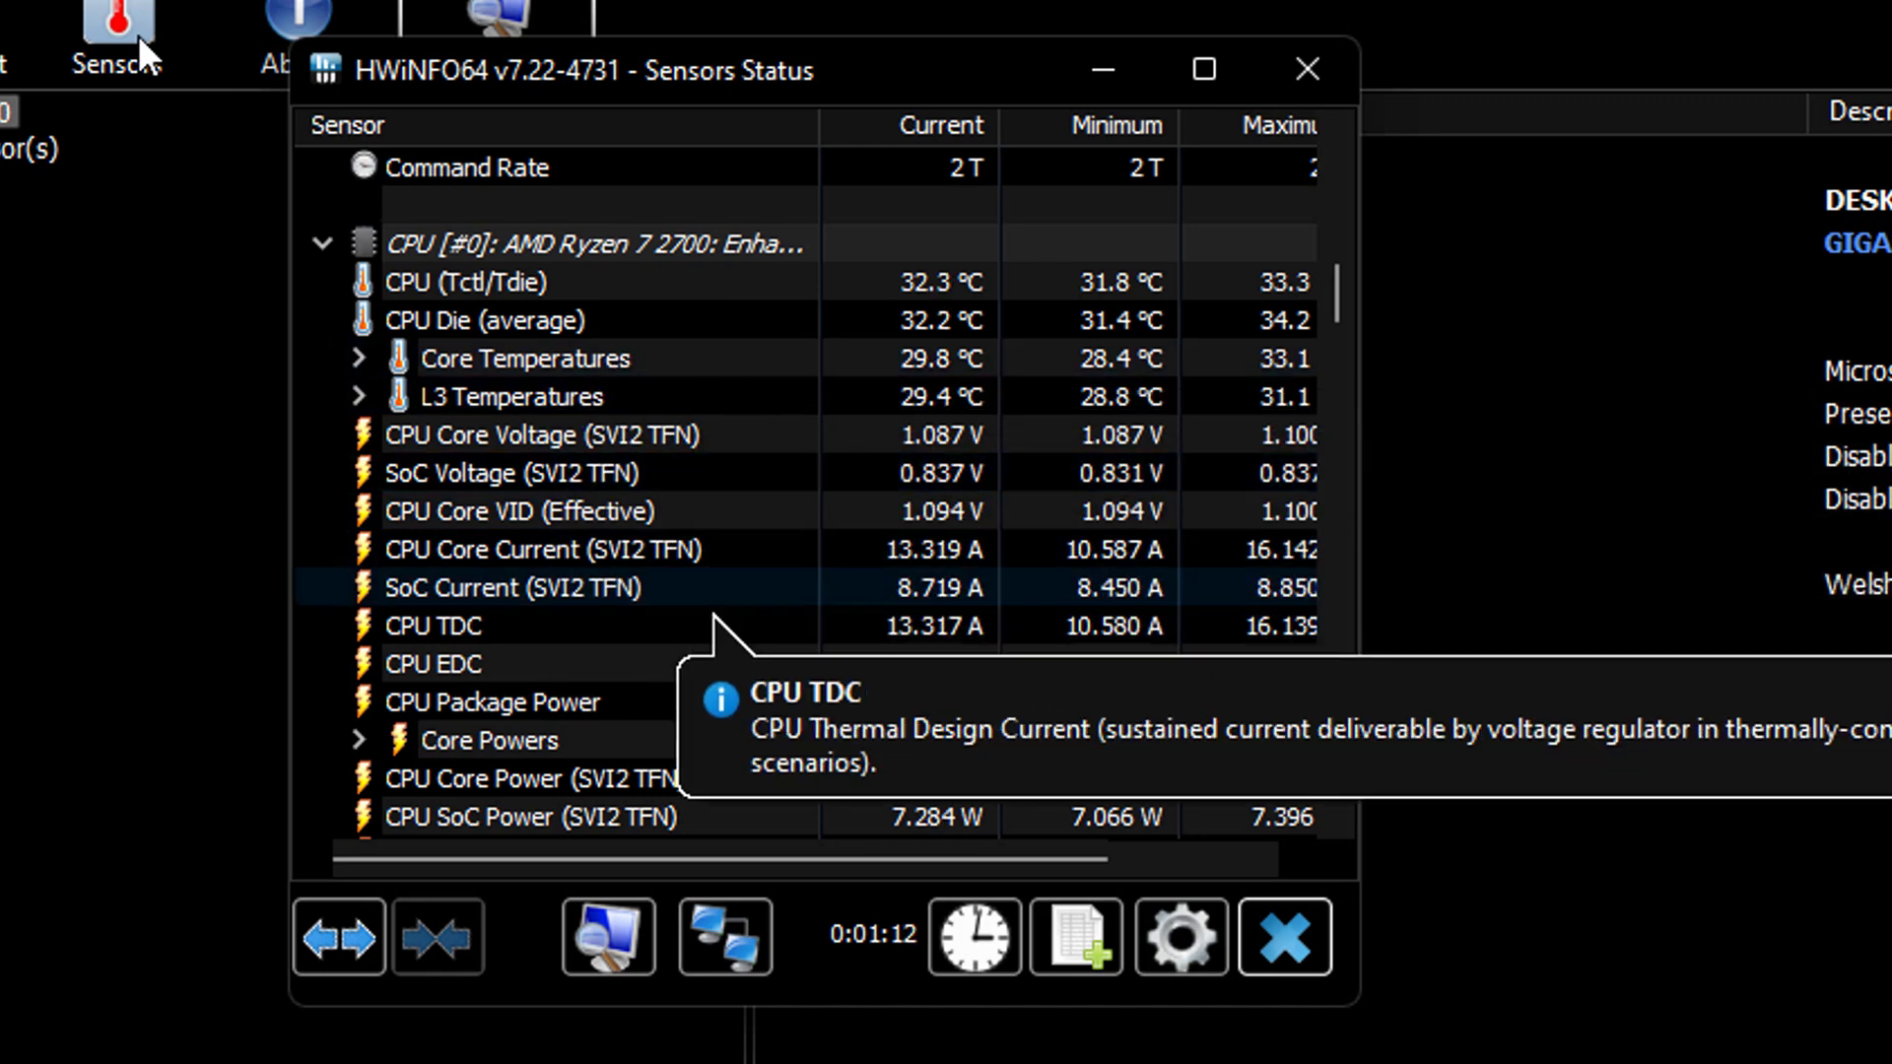
mouse_move(551, 363)
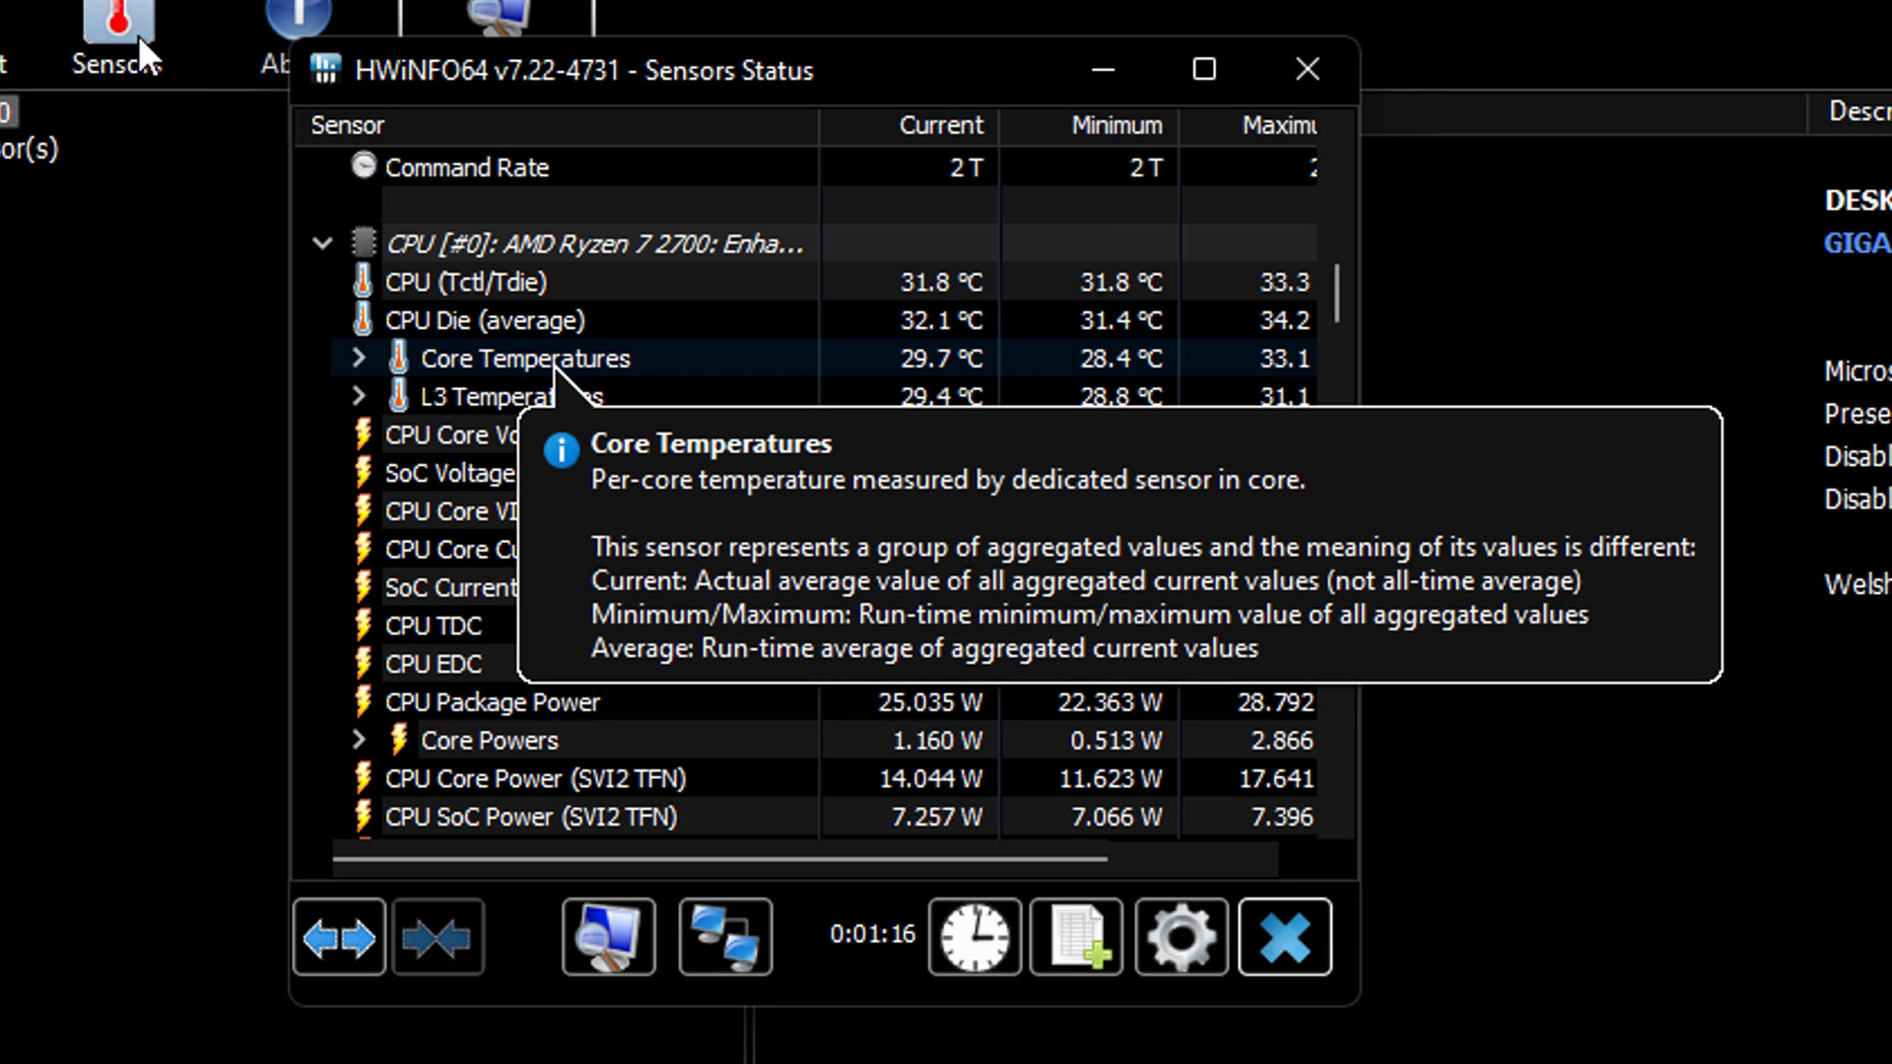
Step: Add the CPU Core Temperatures row to the tray from its right-click menu
right_click(554, 363)
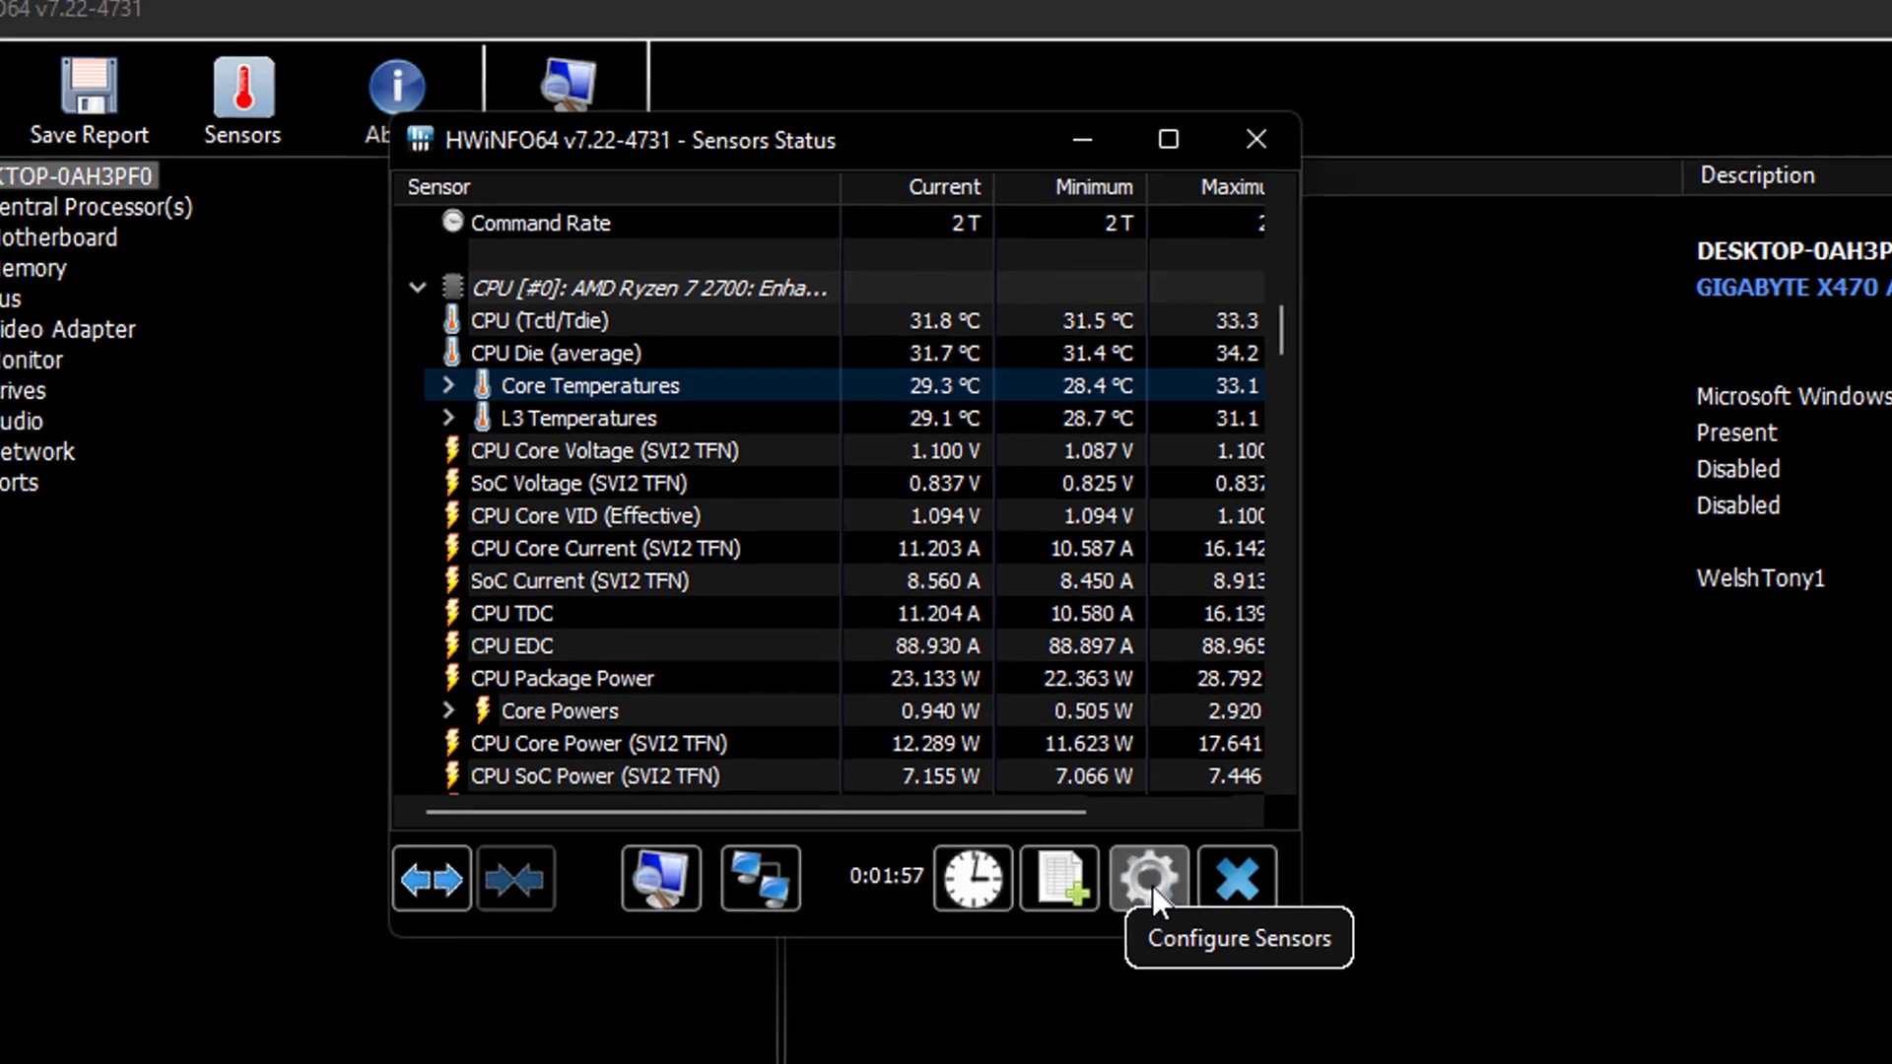
Step: In Sensor Settings' Tray Icon tab, make the Core Temperatures icon background red
left_click(1185, 944)
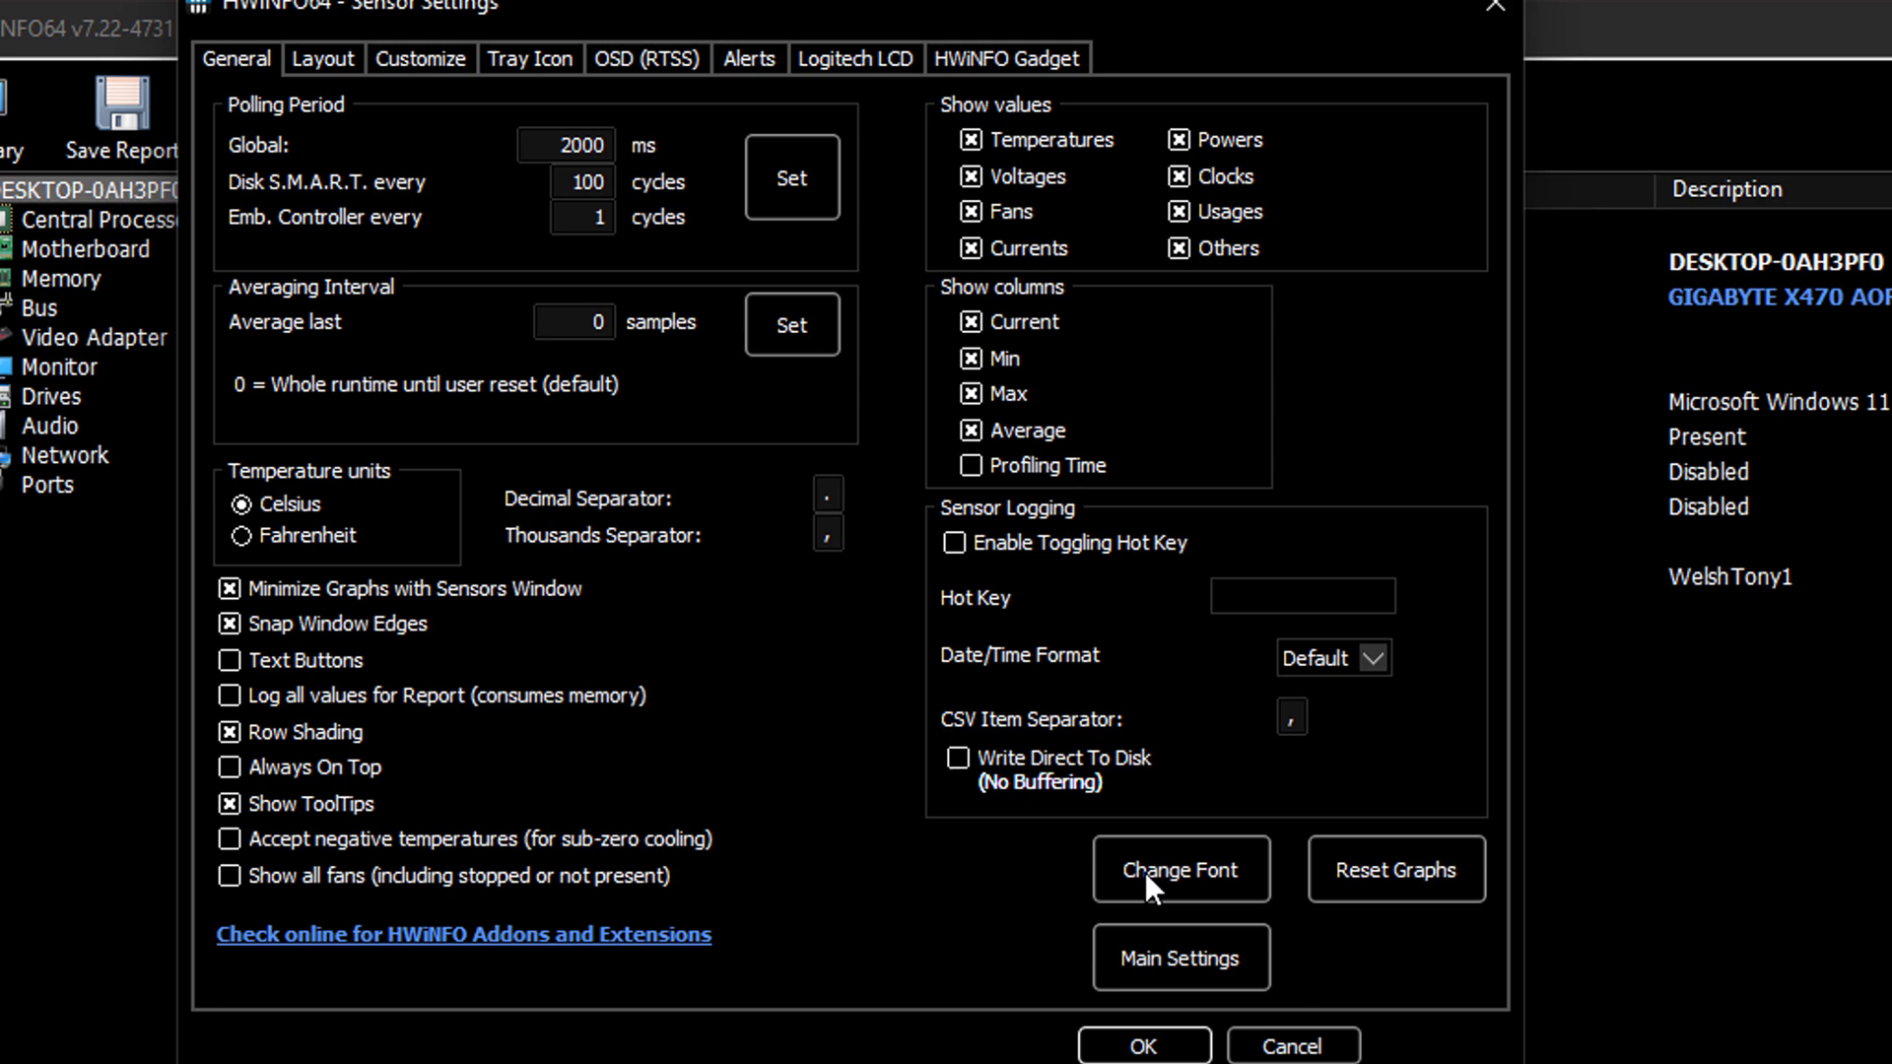
key("ctrl+Tab")
key("ctrl+Tab")
key("ctrl+Tab")
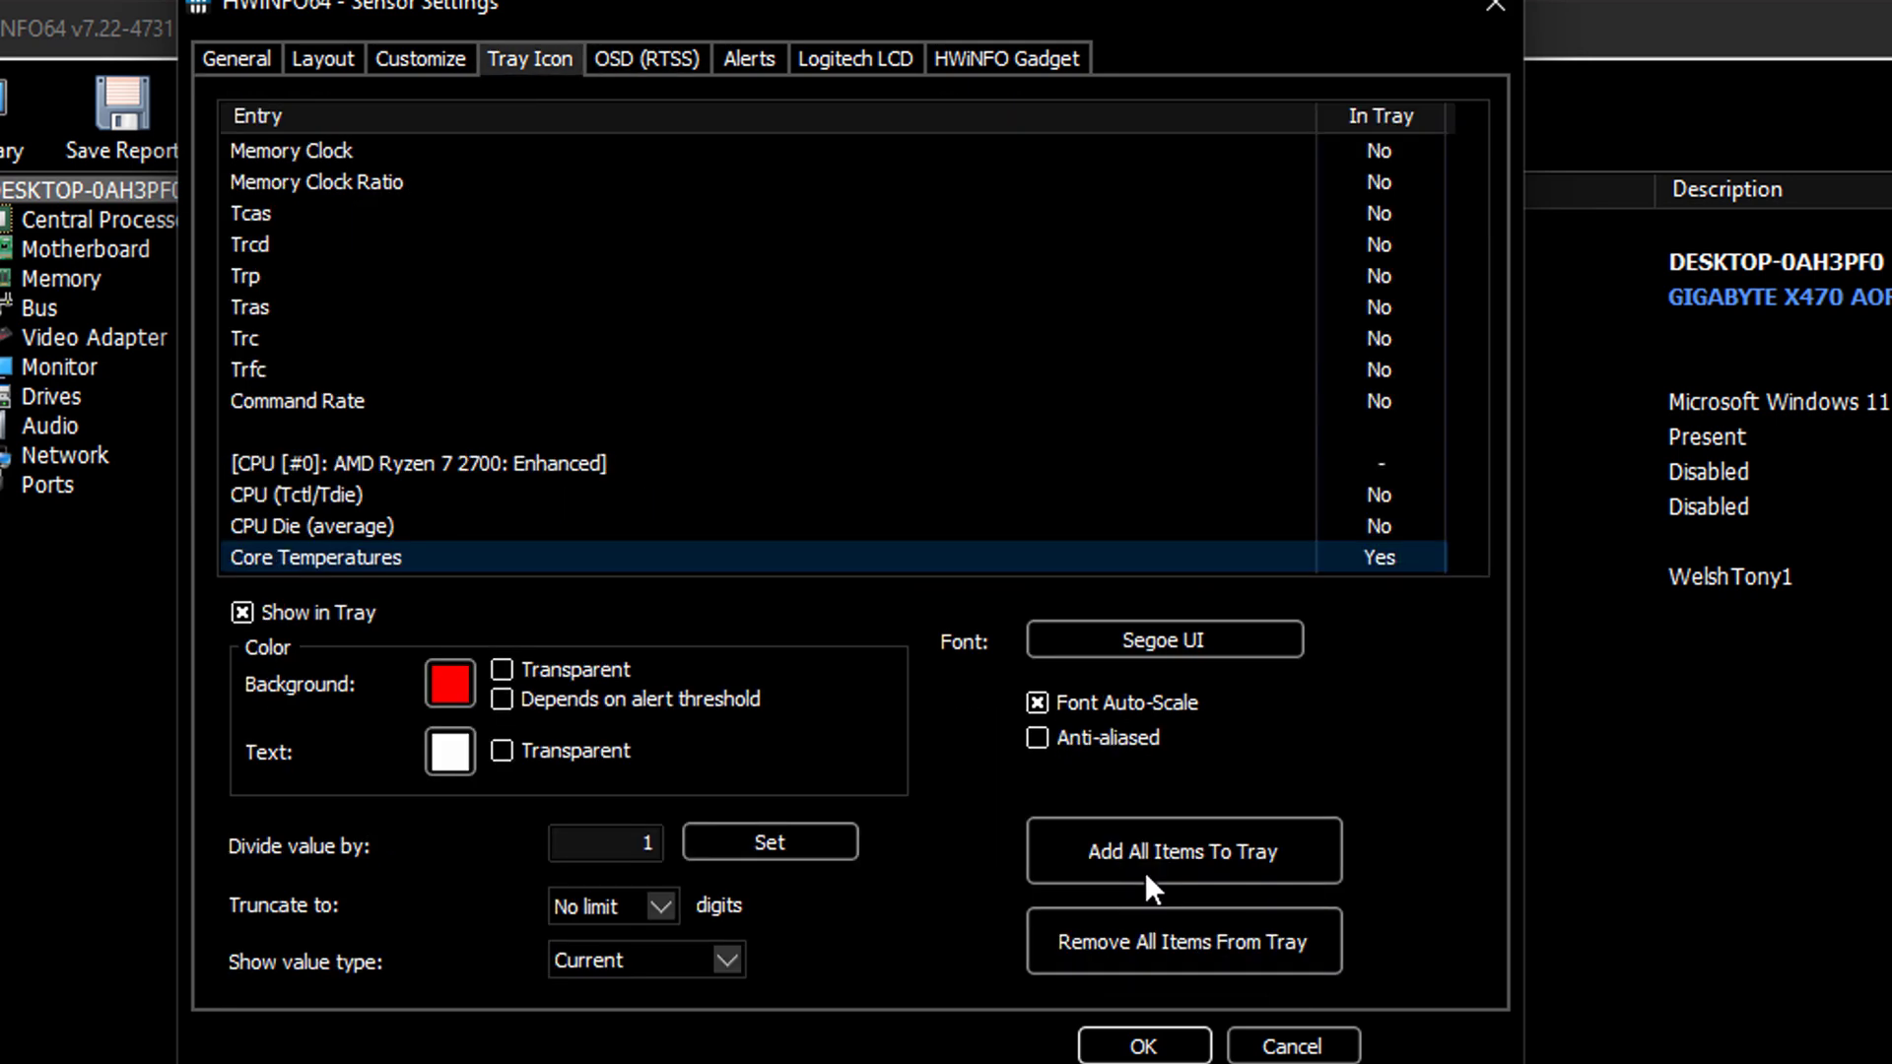
scroll(1145, 872, "down", 1)
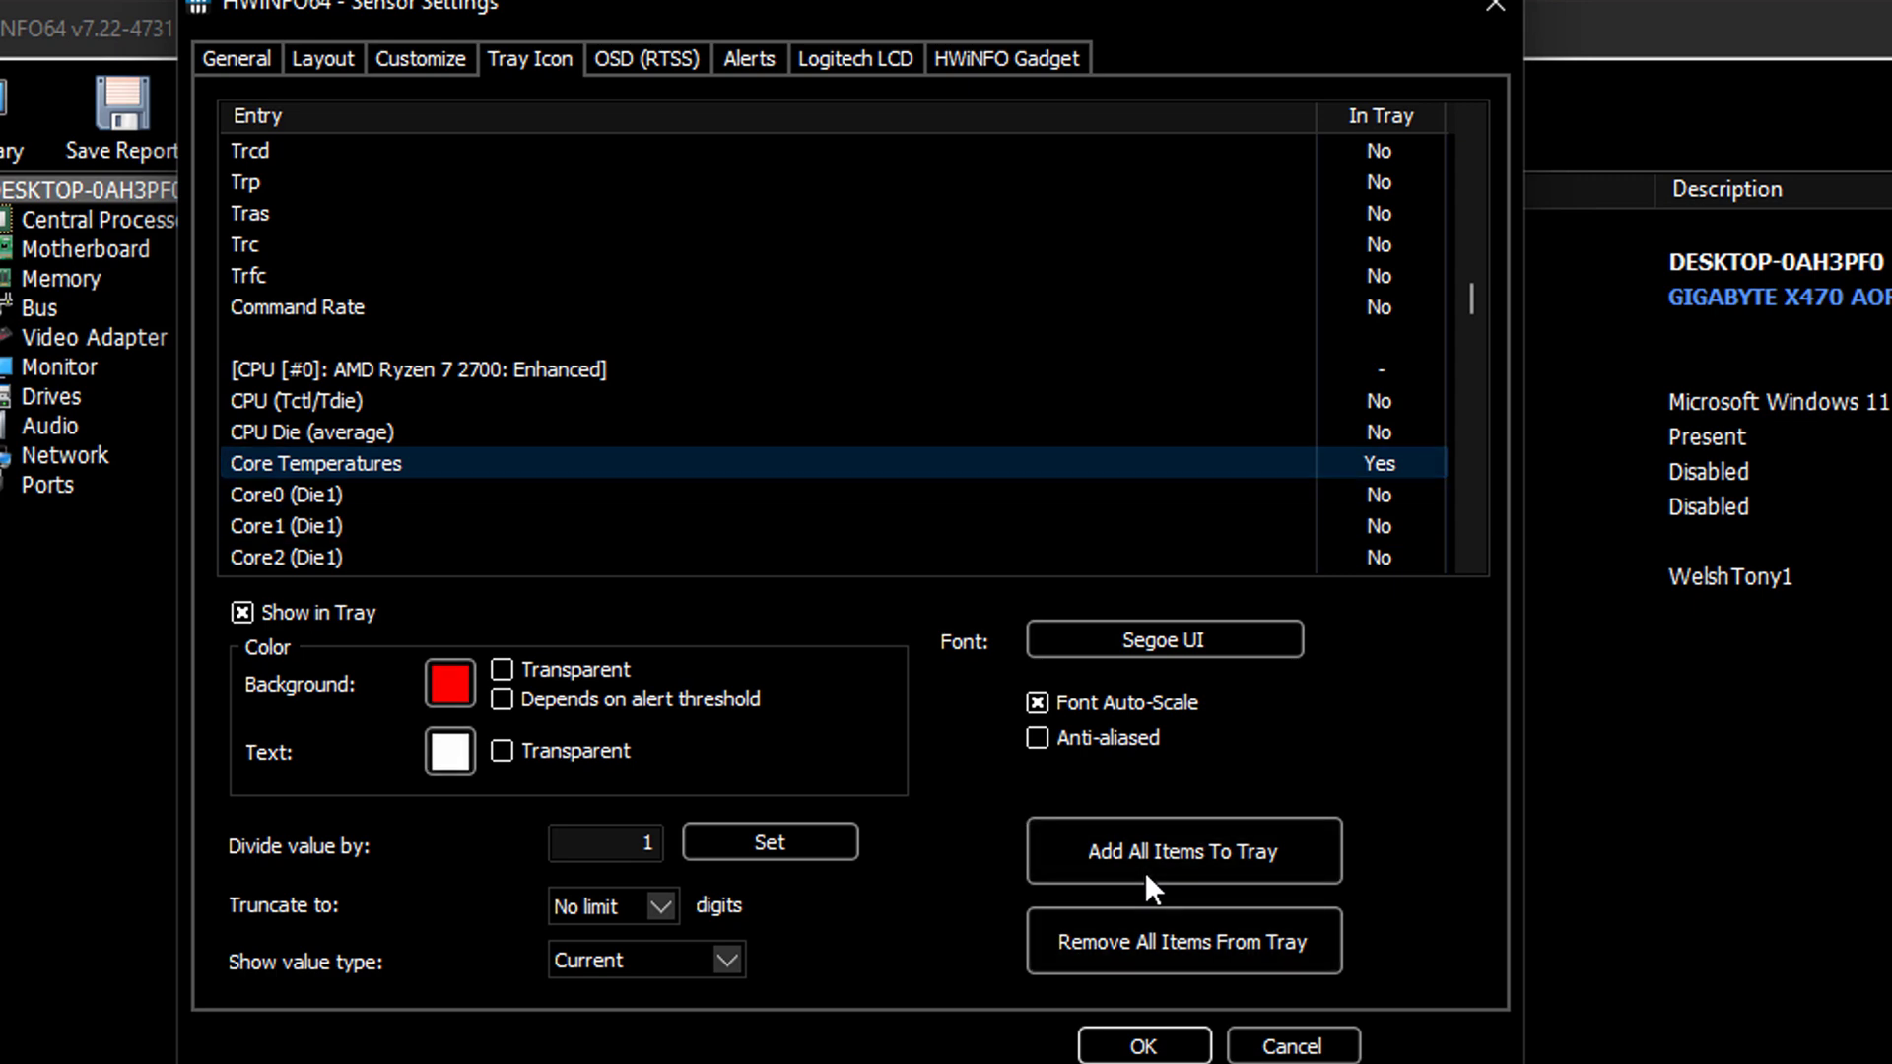
key("Tab")
key("space")
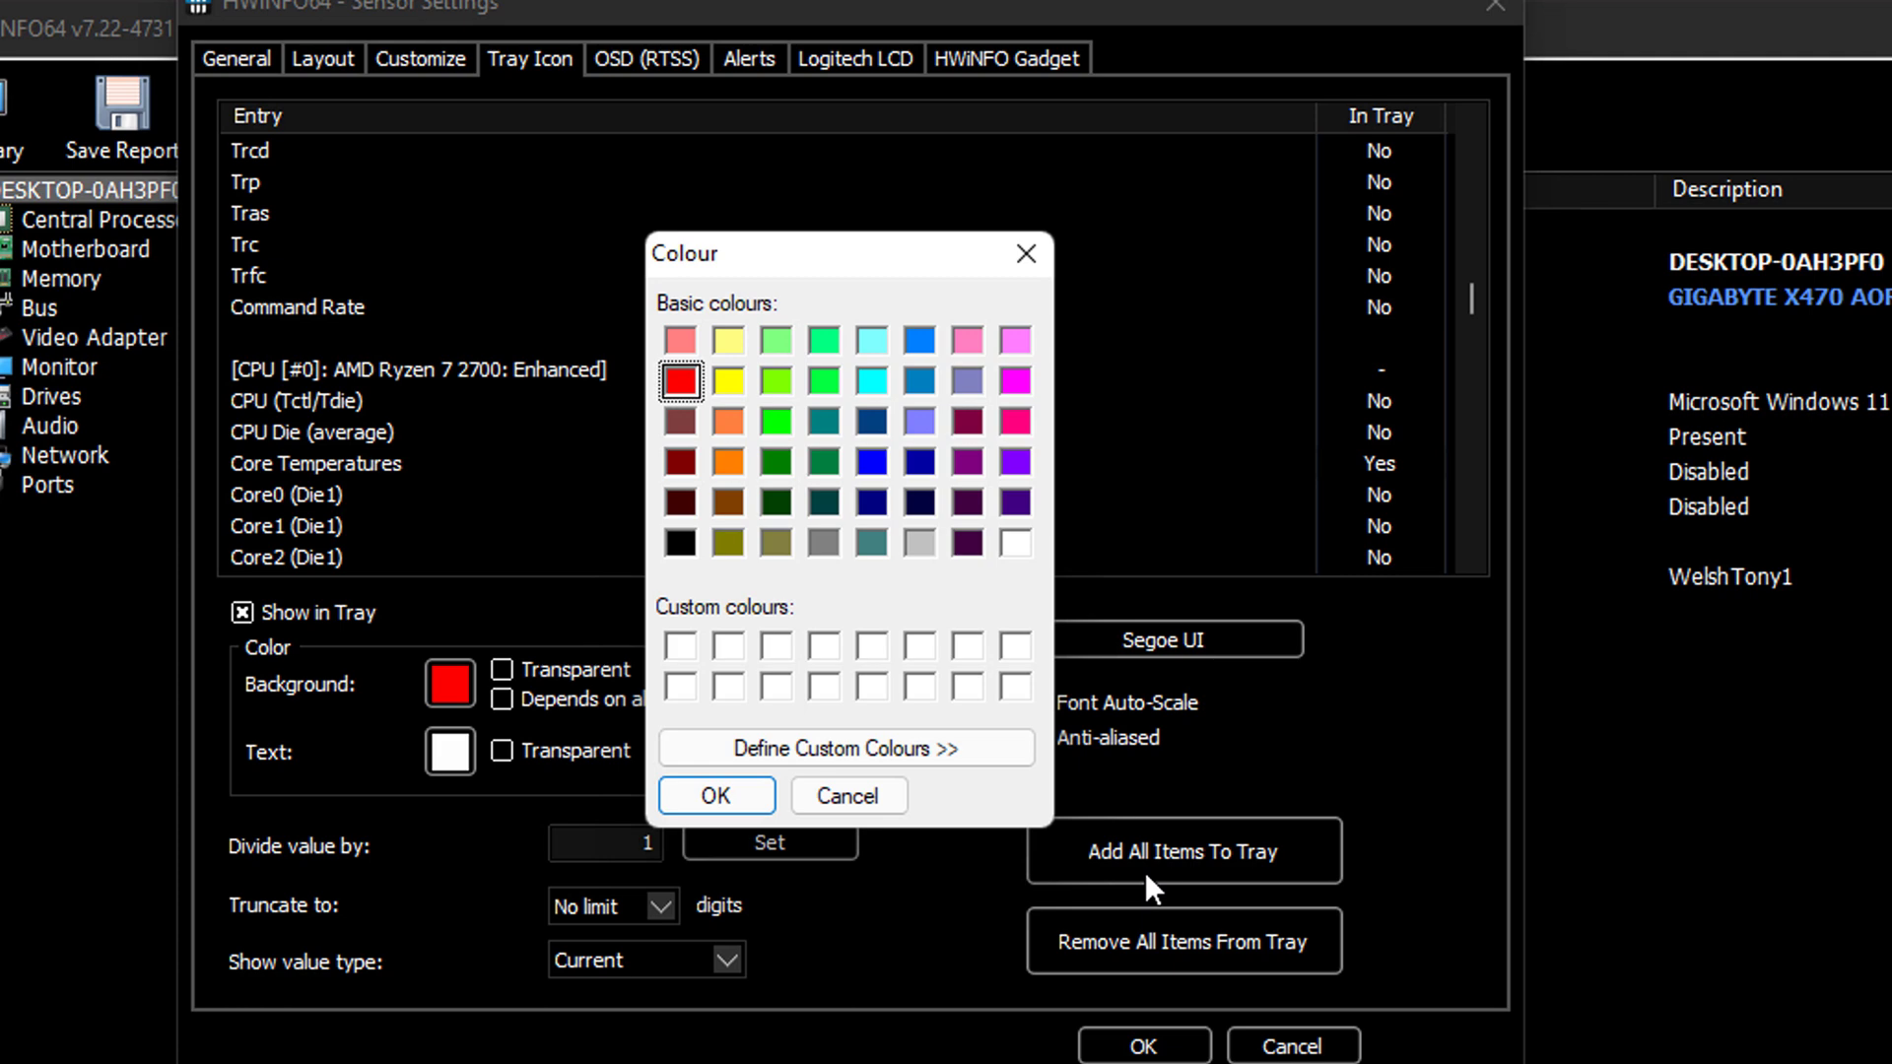
key("Right")
key("Return")
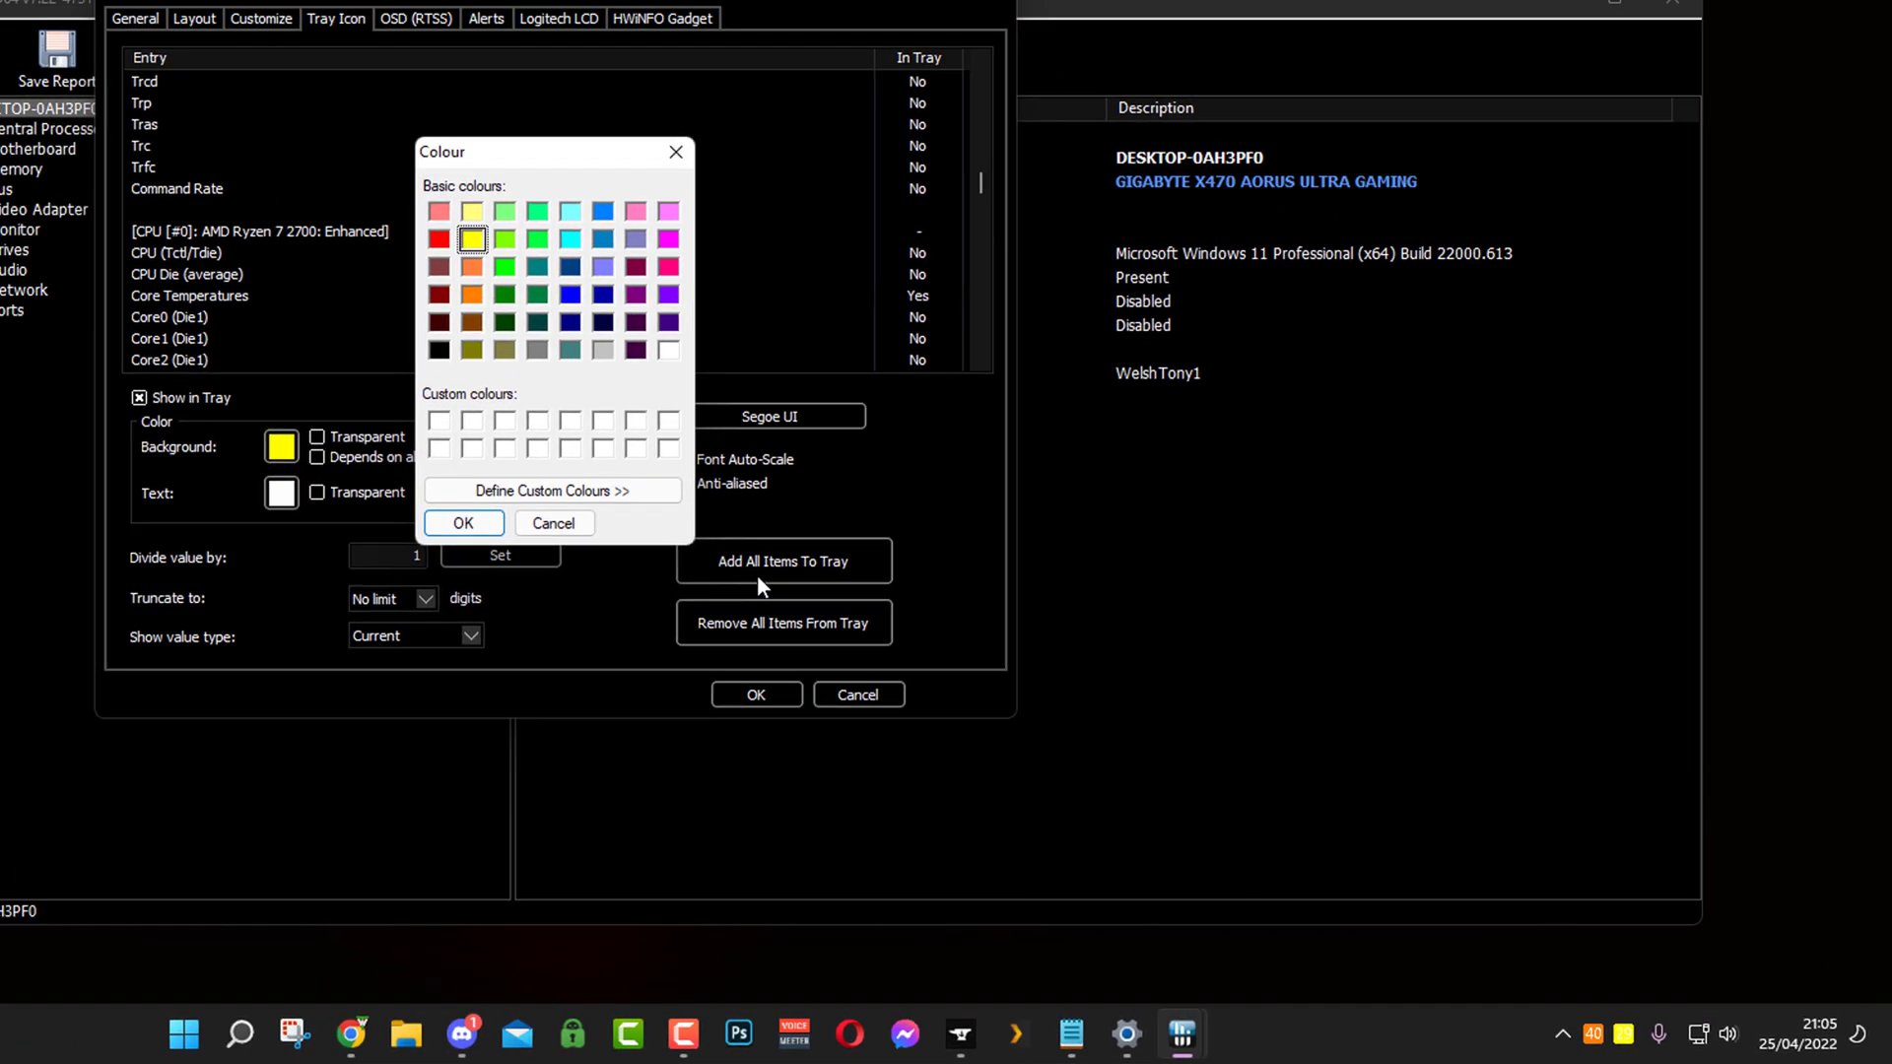
key("Left")
key("Return")
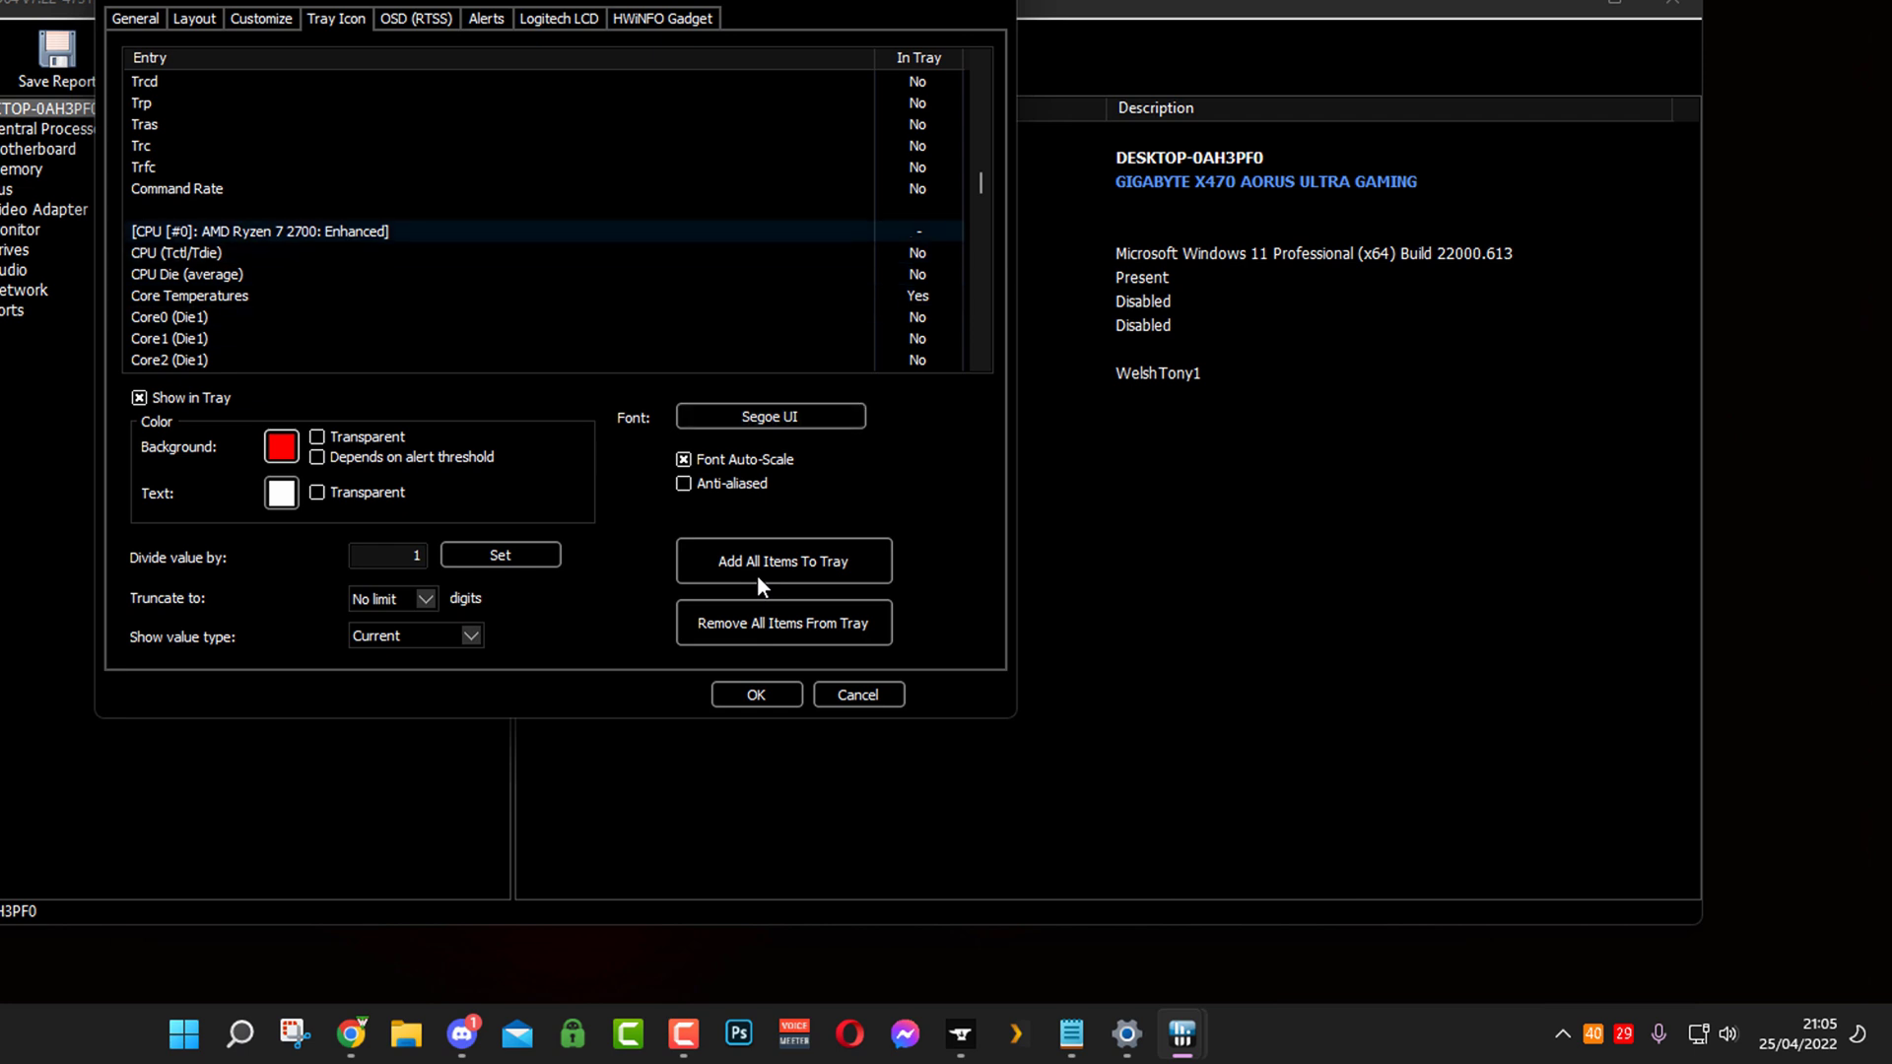
Step: Move through the tray entry list to GPU Temperature under GPU [#0]
key("Down")
key("Down")
key("Down")
key("Down")
key("Down")
key("Down")
key("Down")
key("Down")
key("Down")
key("Down")
key("Down")
key("Down")
key("Down")
key("Down")
key("Down")
key("Down")
key("Down")
key("Down")
key("Down")
key("Down")
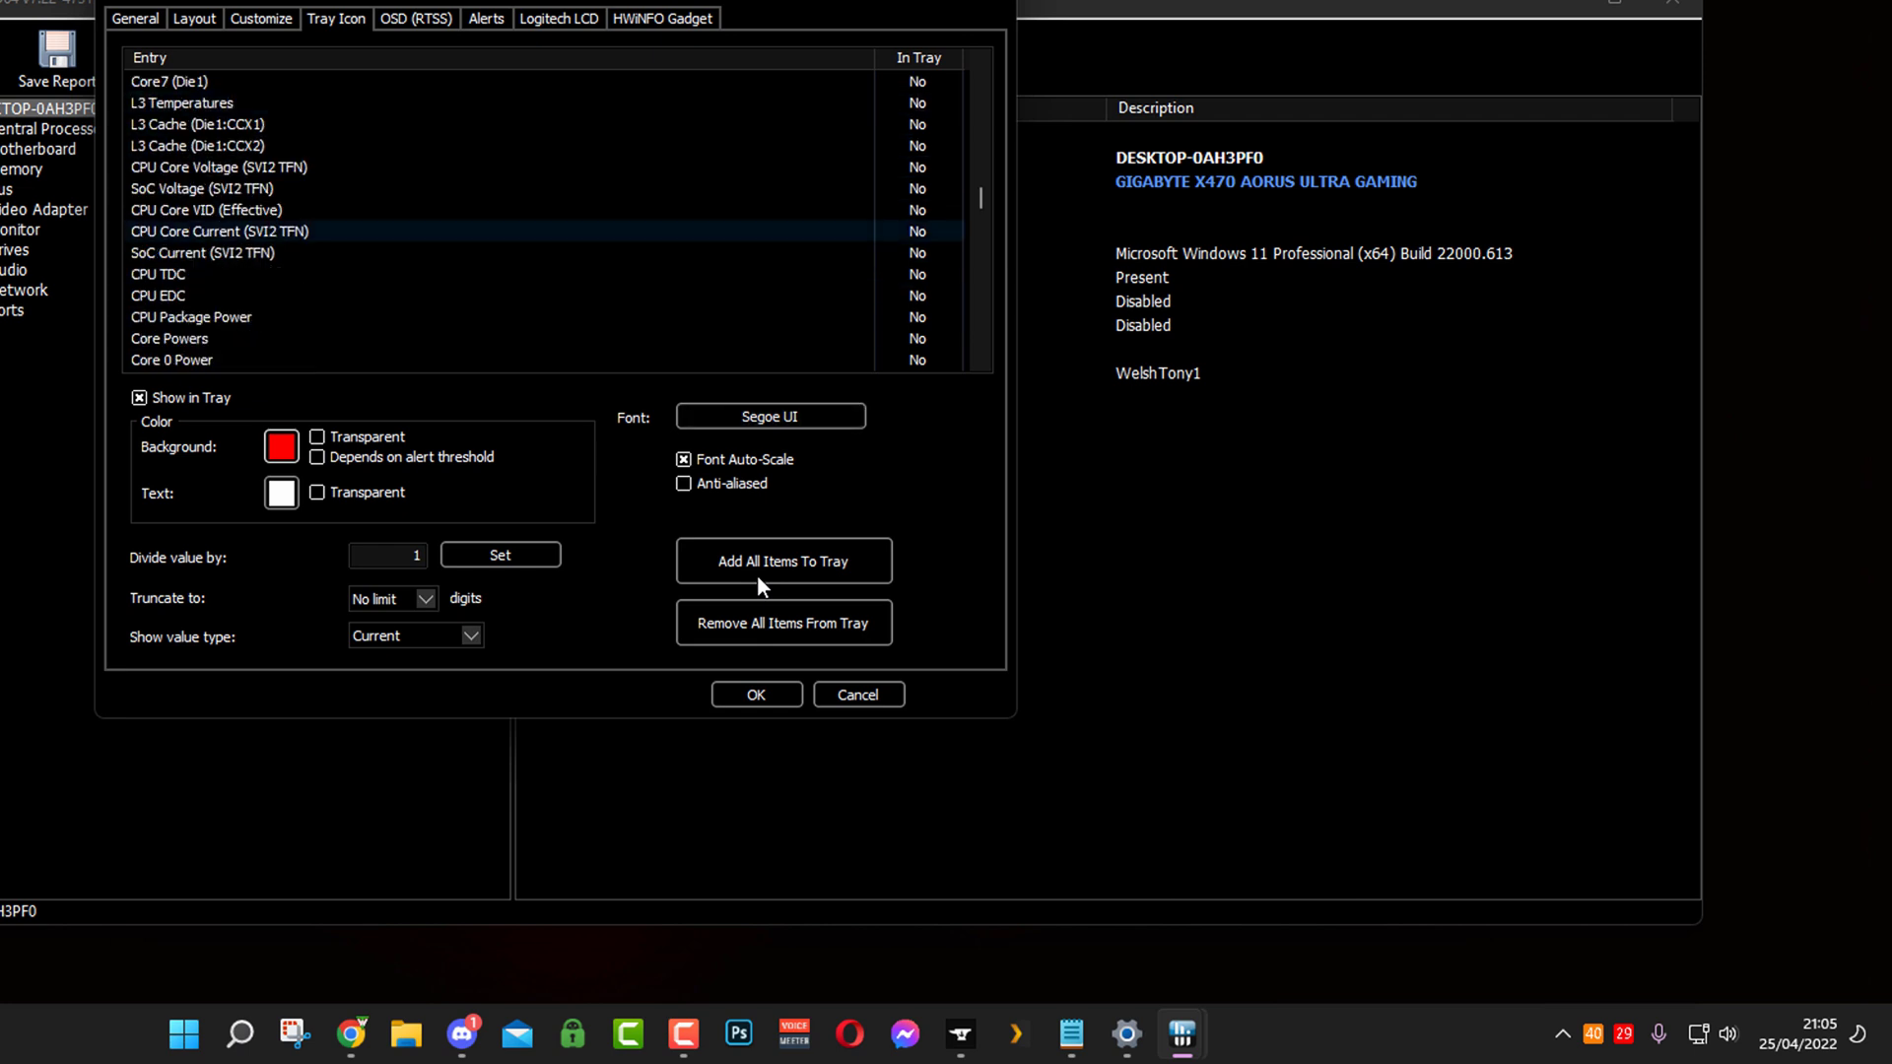
key("Down")
key("Down")
key("Down")
key("Down")
key("Down")
key("Down")
key("Down")
key("Down")
key("Down")
key("Down")
key("Down")
key("Down")
key("Down")
key("Down")
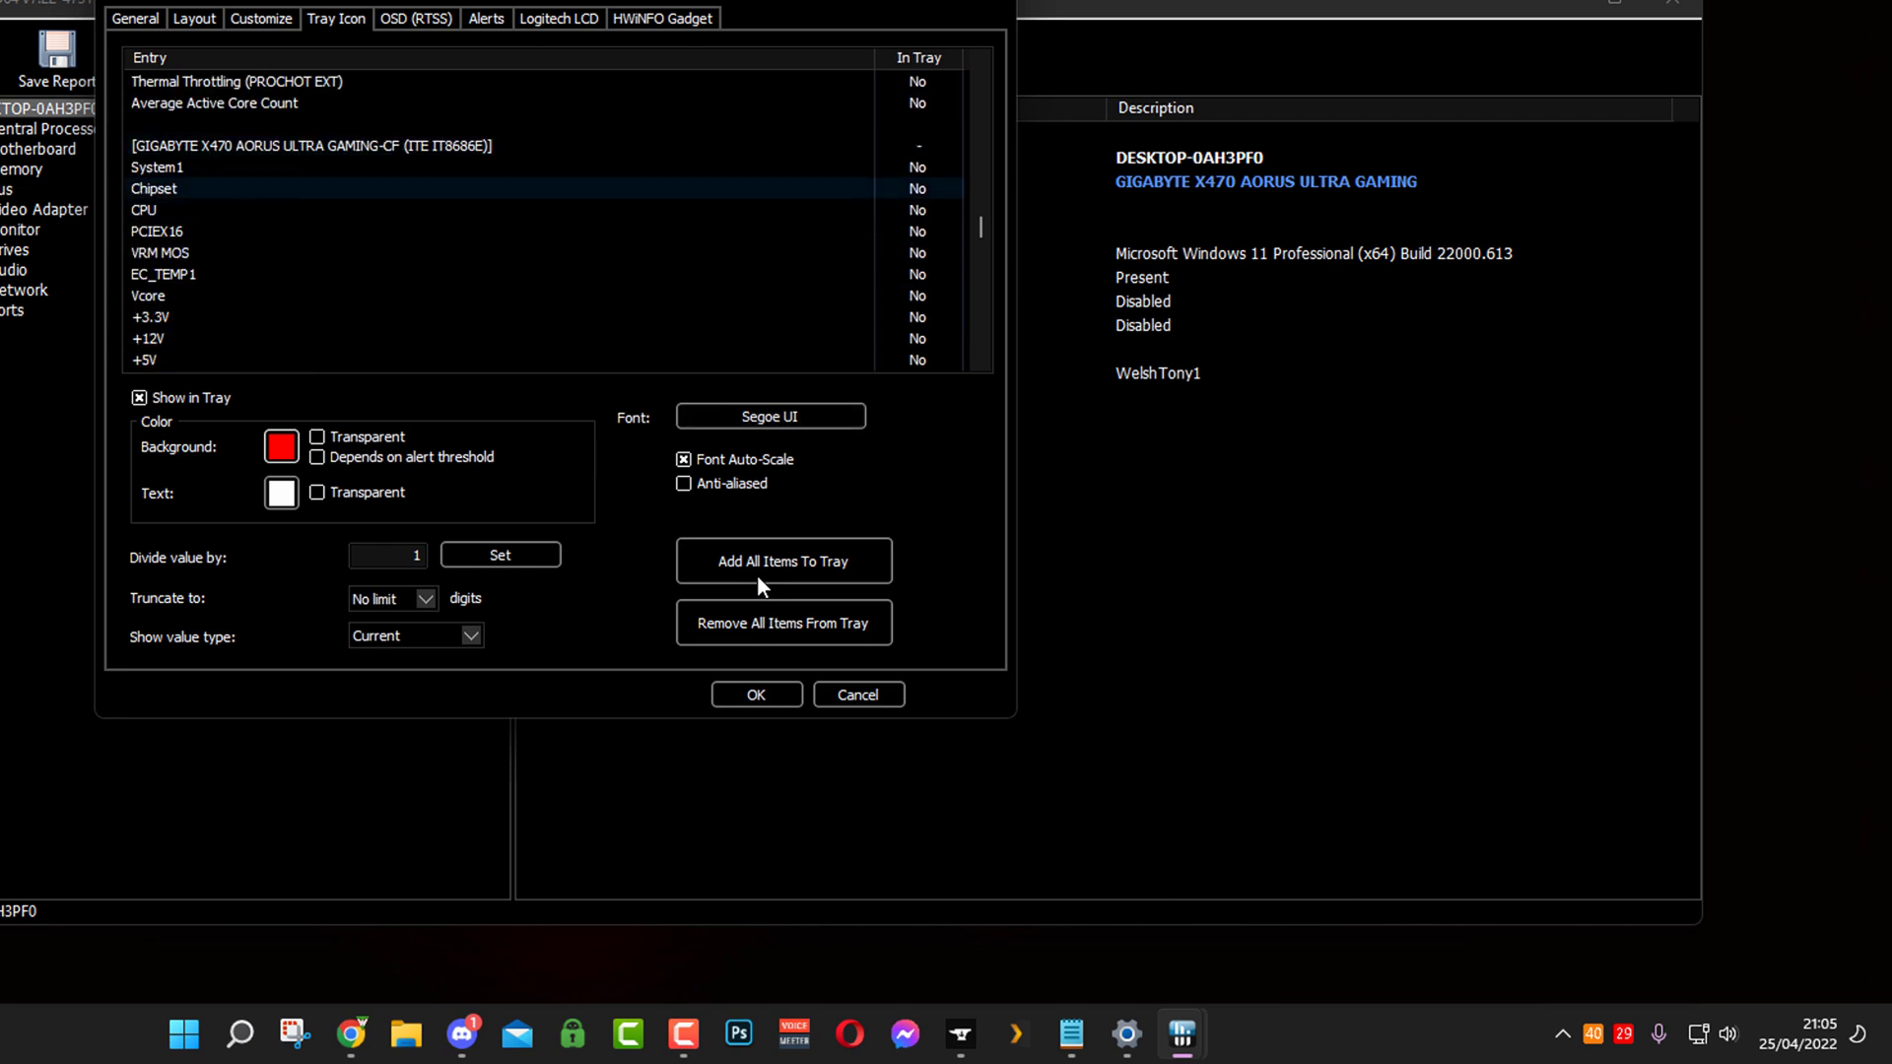
key("Down")
key("Down")
key("Down")
key("Down")
key("Down")
key("Down")
key("Down")
key("Down")
key("Down")
key("Down")
key("Down")
key("Down")
key("Down")
key("Down")
key("Down")
key("Down")
key("Down")
key("Down")
key("Down")
key("Down")
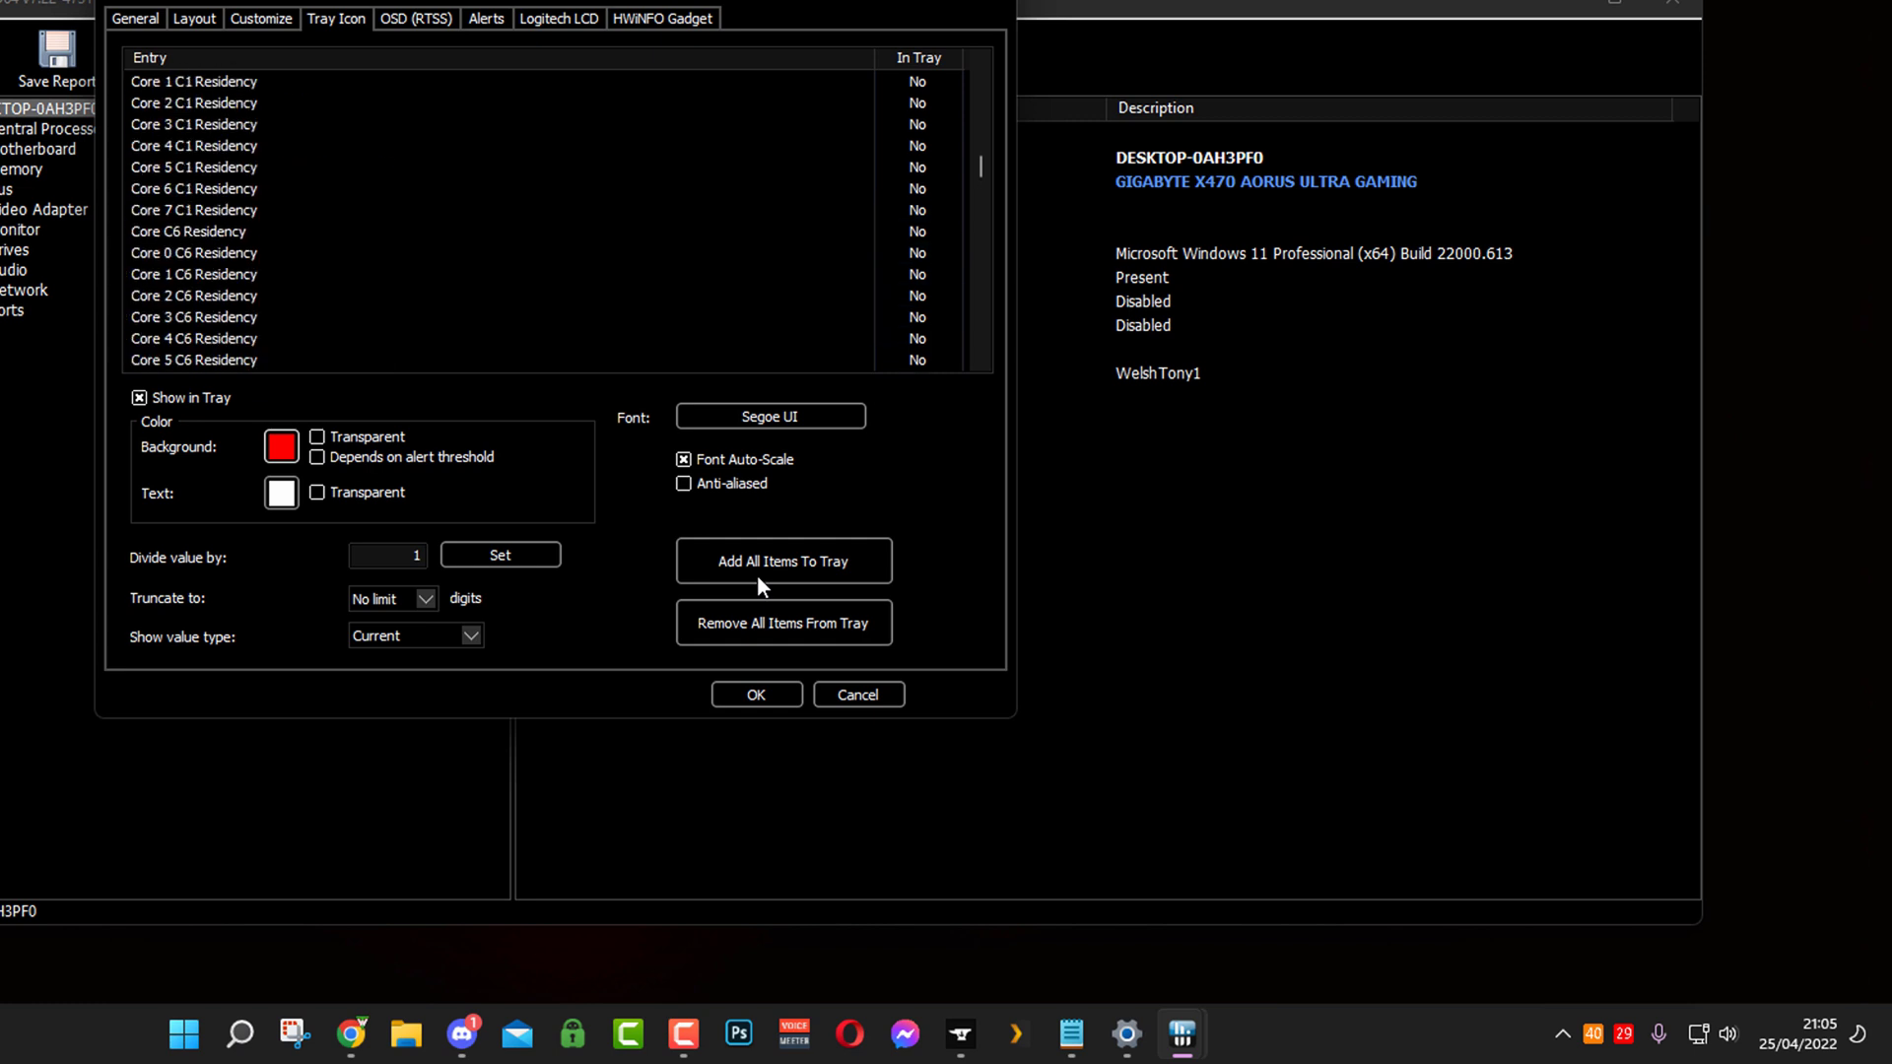
key("Up")
key("Up")
key("Up")
key("Up")
key("Up")
key("Up")
key("Up")
key("Up")
key("Up")
key("Up")
key("Up")
key("Up")
key("Up")
key("Up")
key("Down")
key("Down")
key("Down")
key("Down")
key("Down")
key("Down")
key("Down")
key("Down")
key("Down")
key("Down")
key("Down")
key("Down")
key("Down")
key("Down")
key("Down")
key("Down")
key("Down")
key("Down")
key("Down")
key("Down")
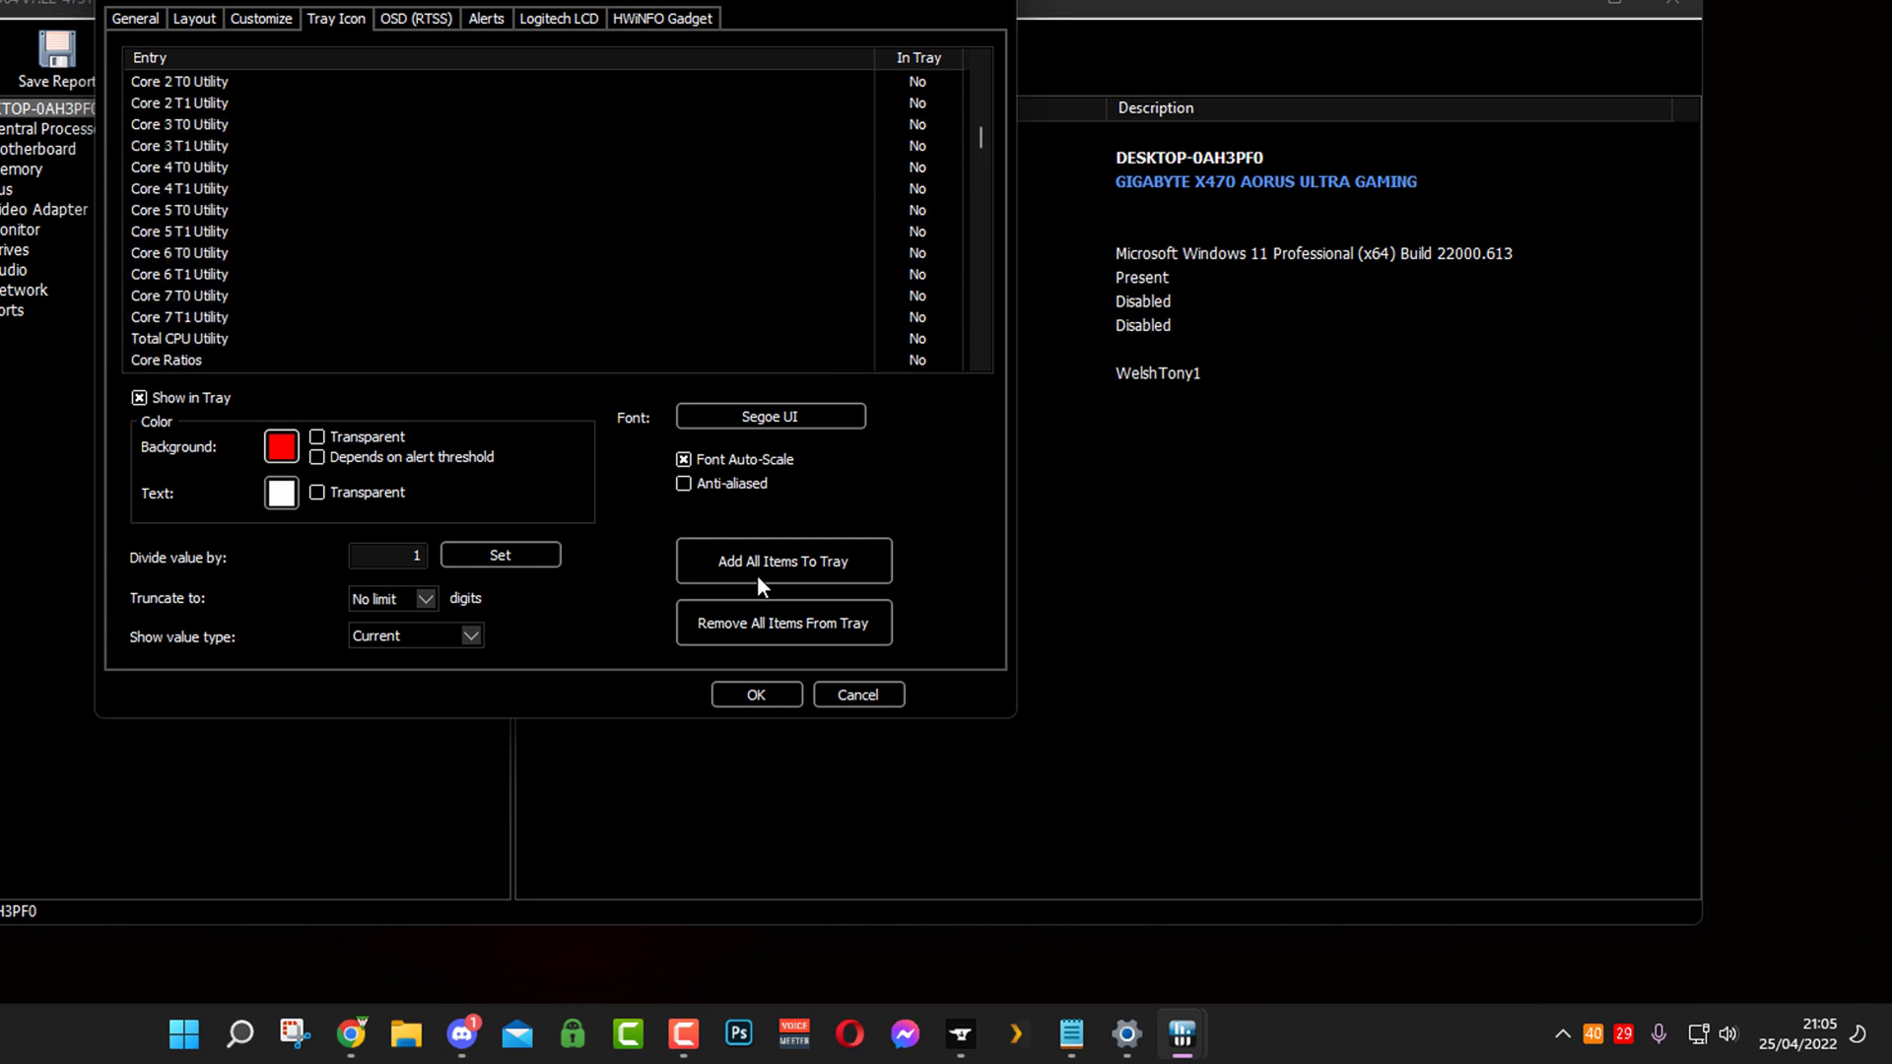
key("Down")
key("Down")
key("Down")
key("Down")
key("Down")
key("Down")
key("Down")
key("Down")
key("Down")
key("Down")
key("Down")
key("Down")
key("Down")
key("Down")
key("Down")
key("Down")
key("Down")
key("Down")
key("Down")
key("Down")
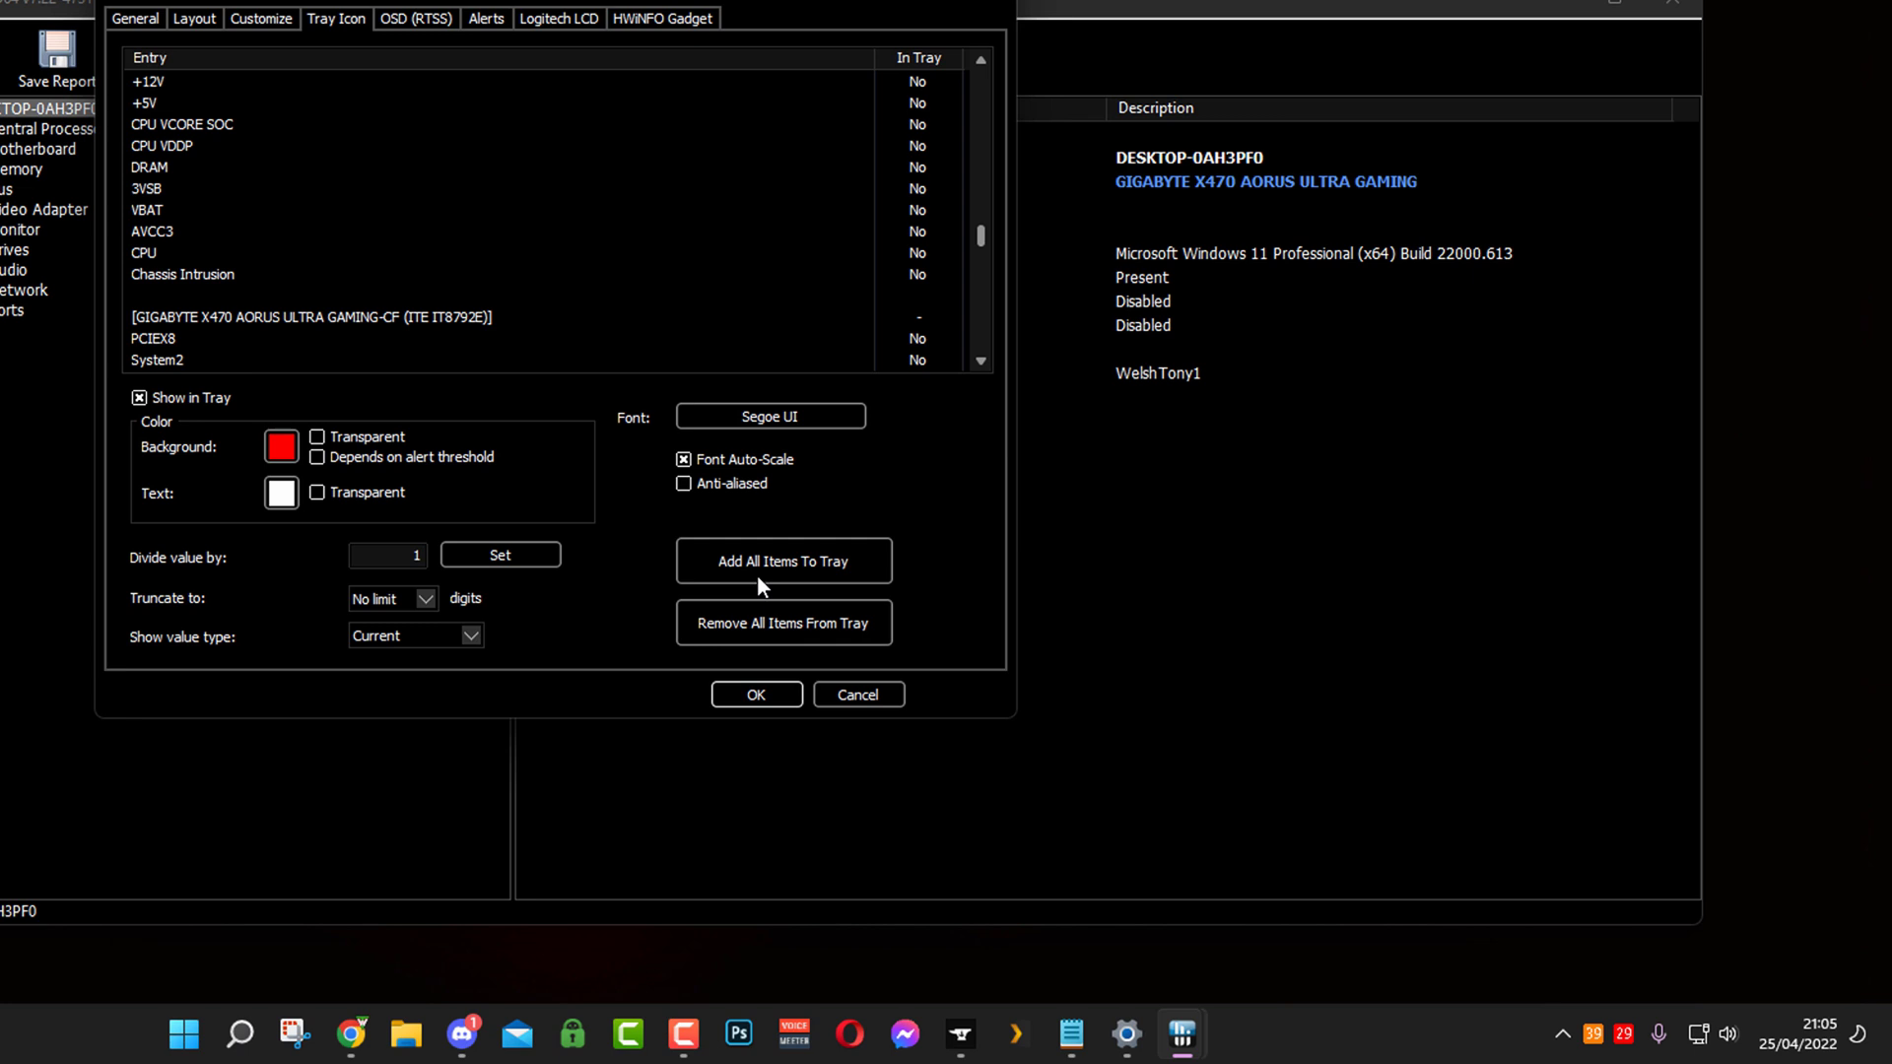
key("Down")
key("Down")
key("Down")
key("Down")
key("Down")
key("Down")
key("Down")
key("Down")
key("Down")
key("Down")
key("Down")
key("Down")
key("Down")
key("Down")
key("Down")
key("Down")
key("Down")
key("Down")
key("Down")
key("Down")
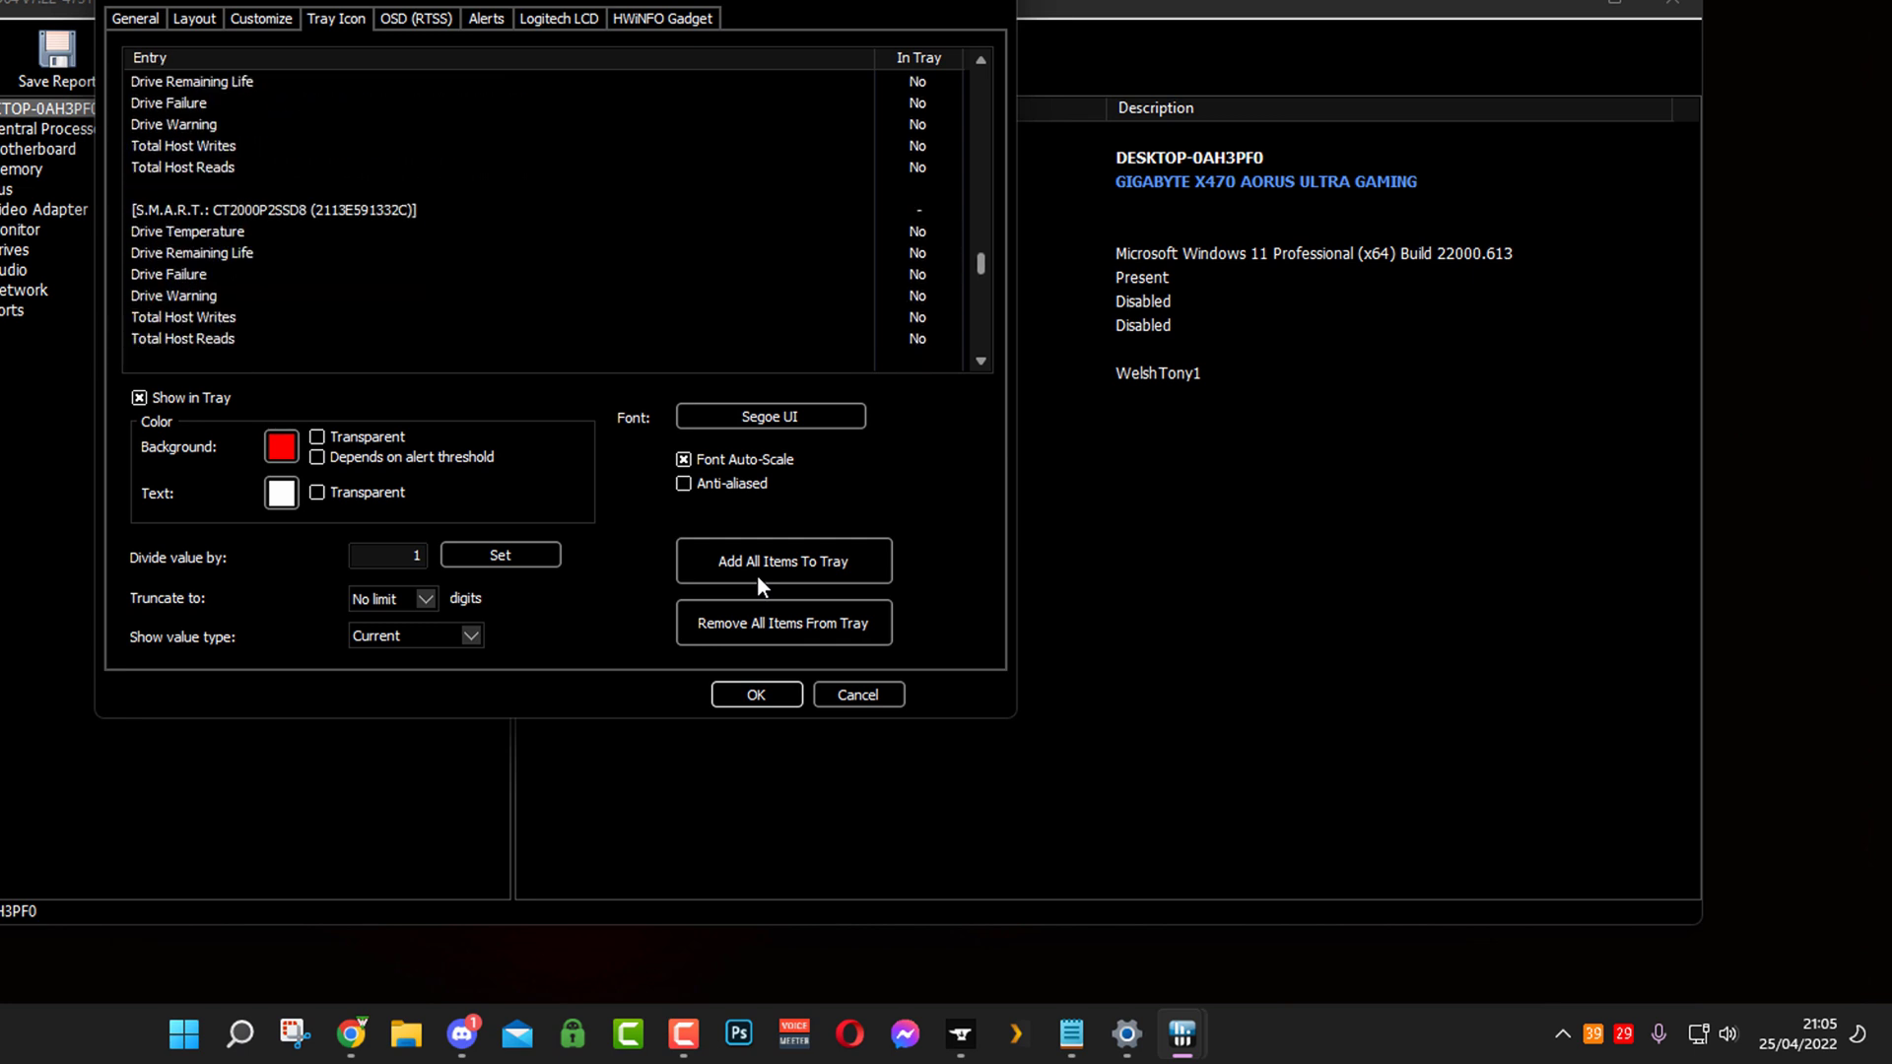
key("Down")
key("Down")
key("Down")
key("Down")
key("Down")
key("Down")
key("Down")
key("Down")
key("Down")
key("Down")
key("Down")
key("Down")
key("Down")
key("Down")
key("Down")
key("Down")
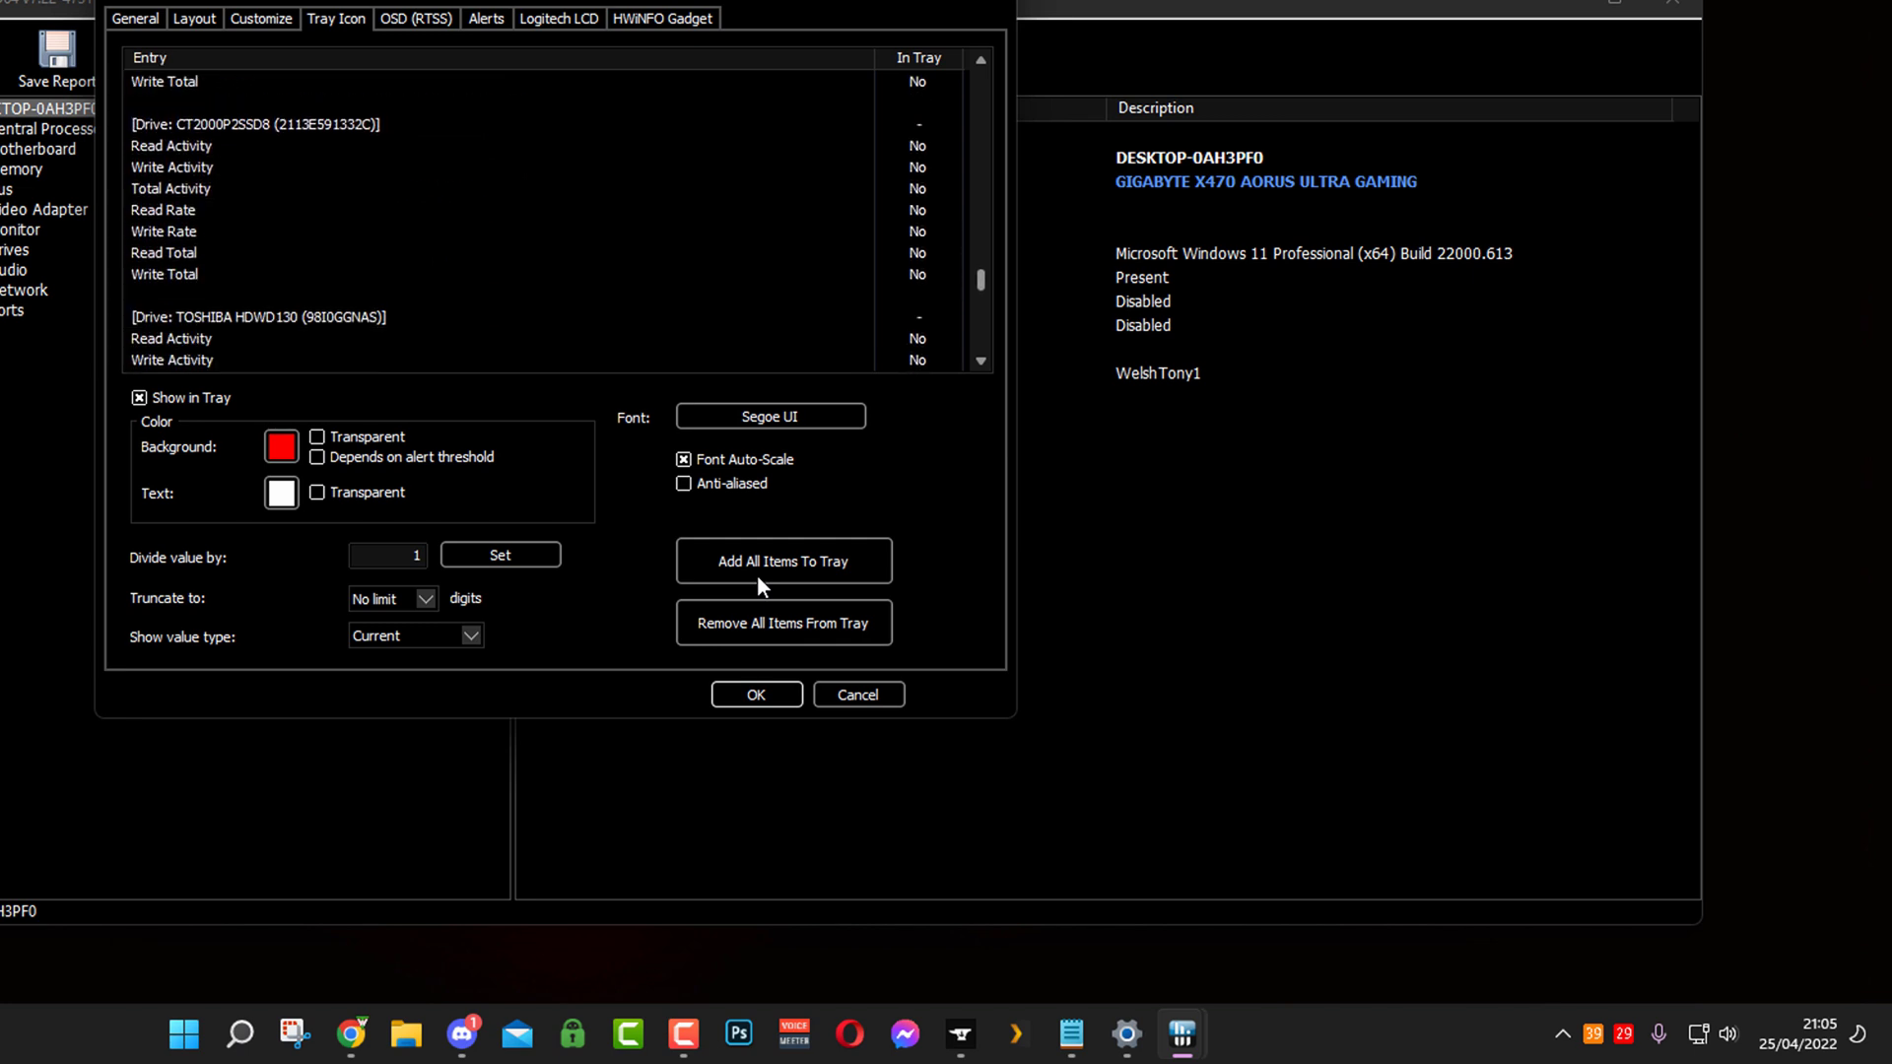
key("Down")
key("Down")
key("Down")
key("Down")
key("Down")
key("Down")
key("Down")
key("Down")
key("Down")
key("Down")
key("Down")
key("Down")
key("Down")
key("Down")
key("Down")
key("Down")
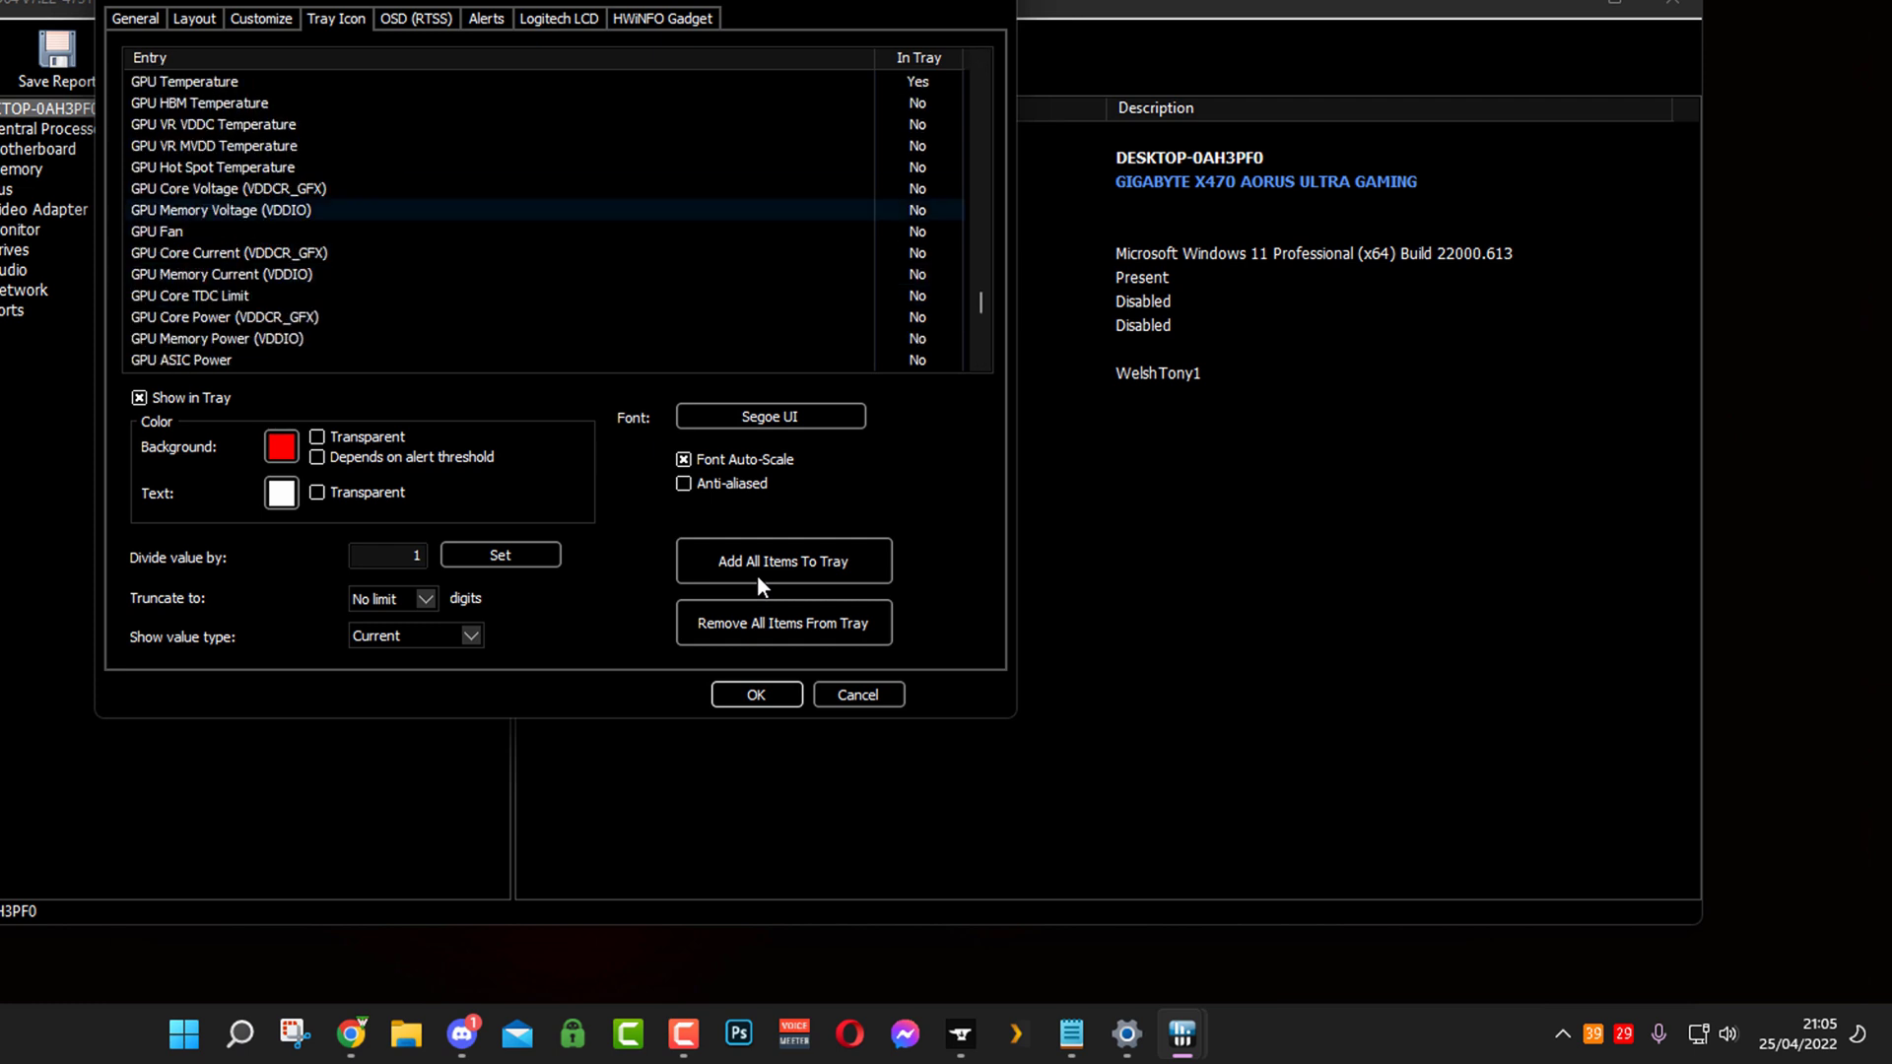
key("Up")
key("Up")
key("Up")
key("Up")
key("Up")
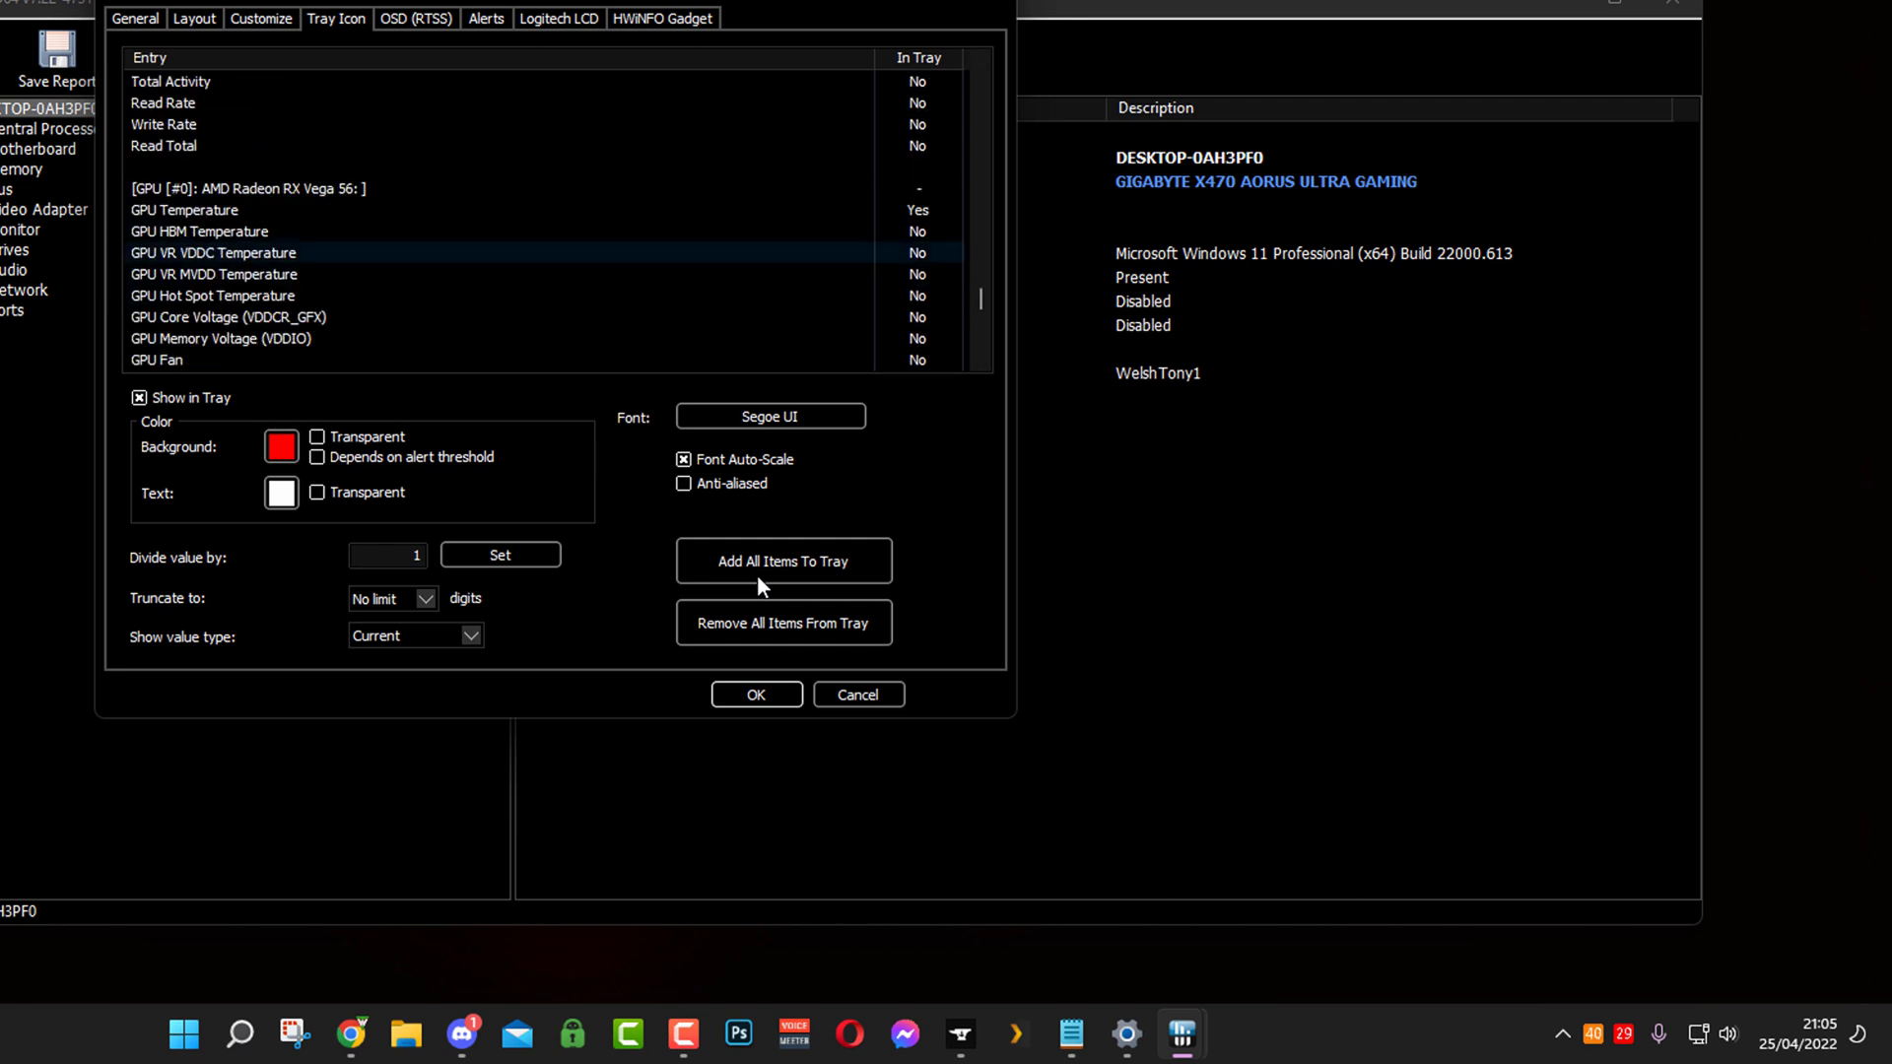
Step: Set the GPU Temperature tray icon background to navy (dark blue)
key("Tab")
key("Tab")
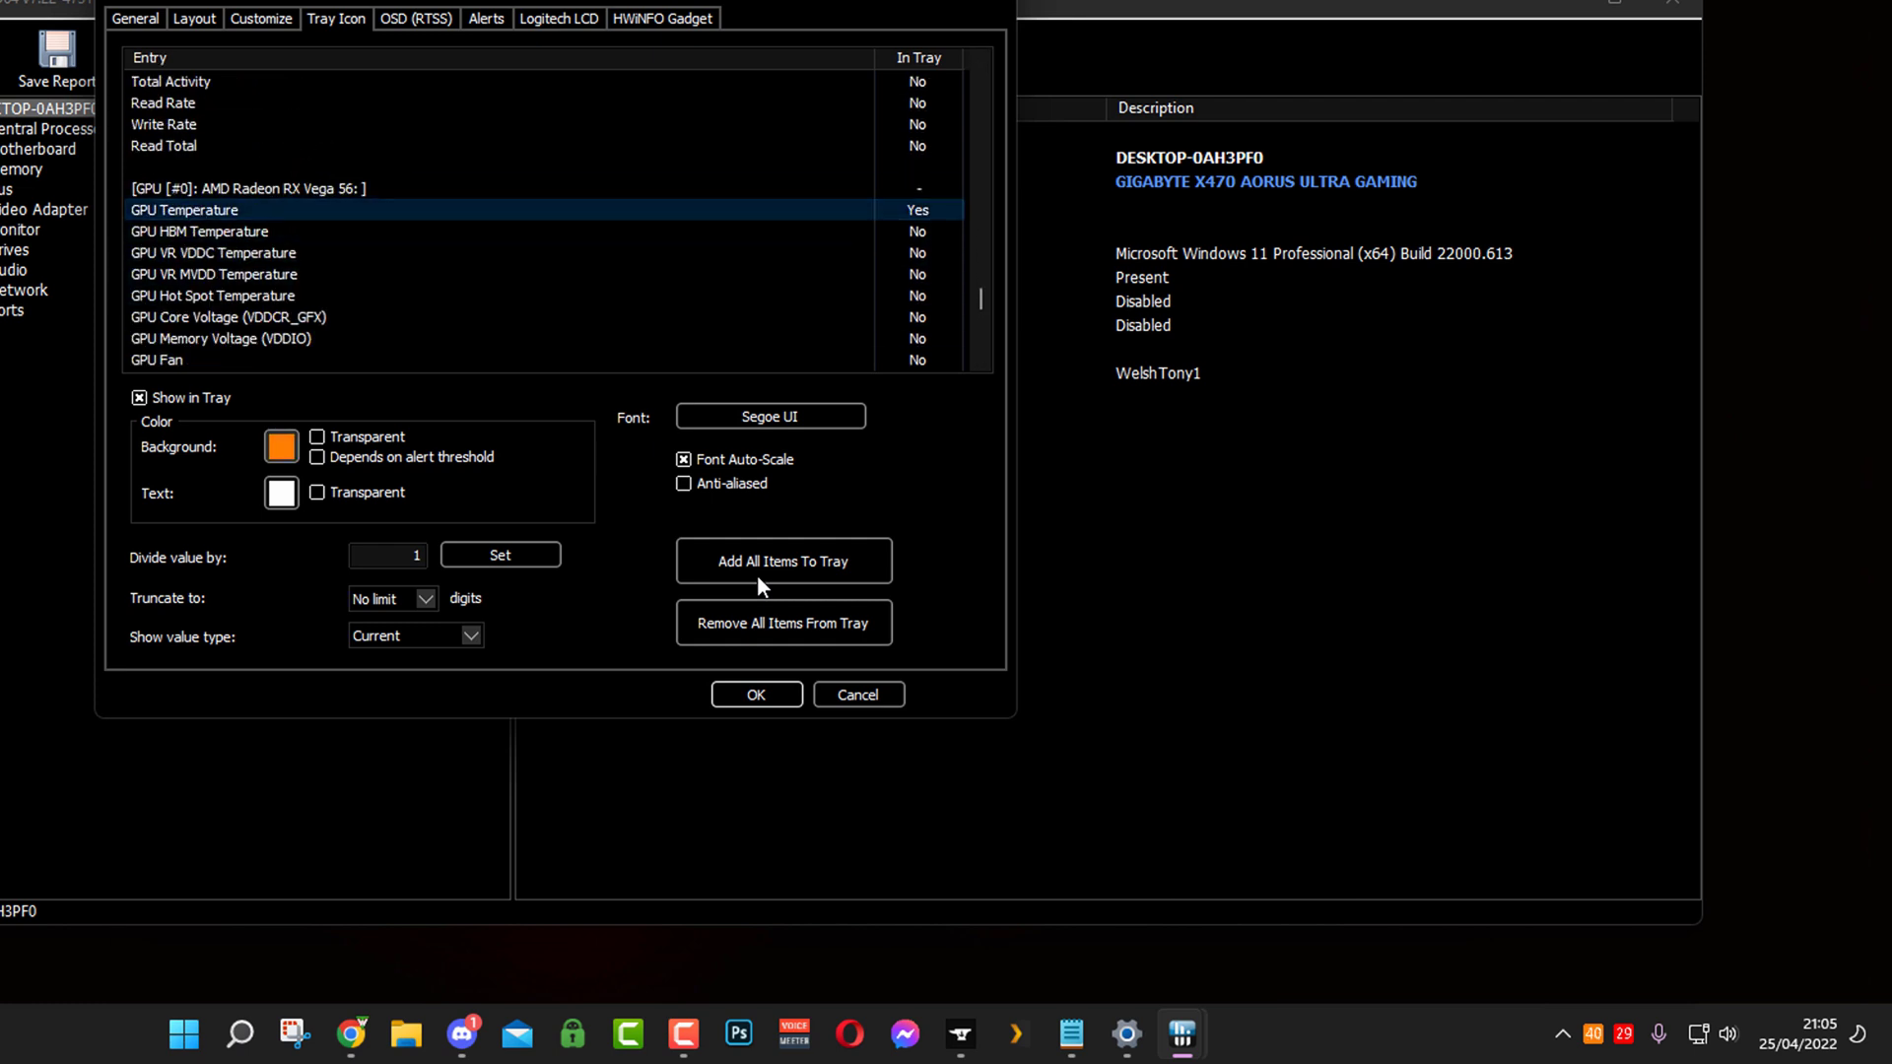
key("space")
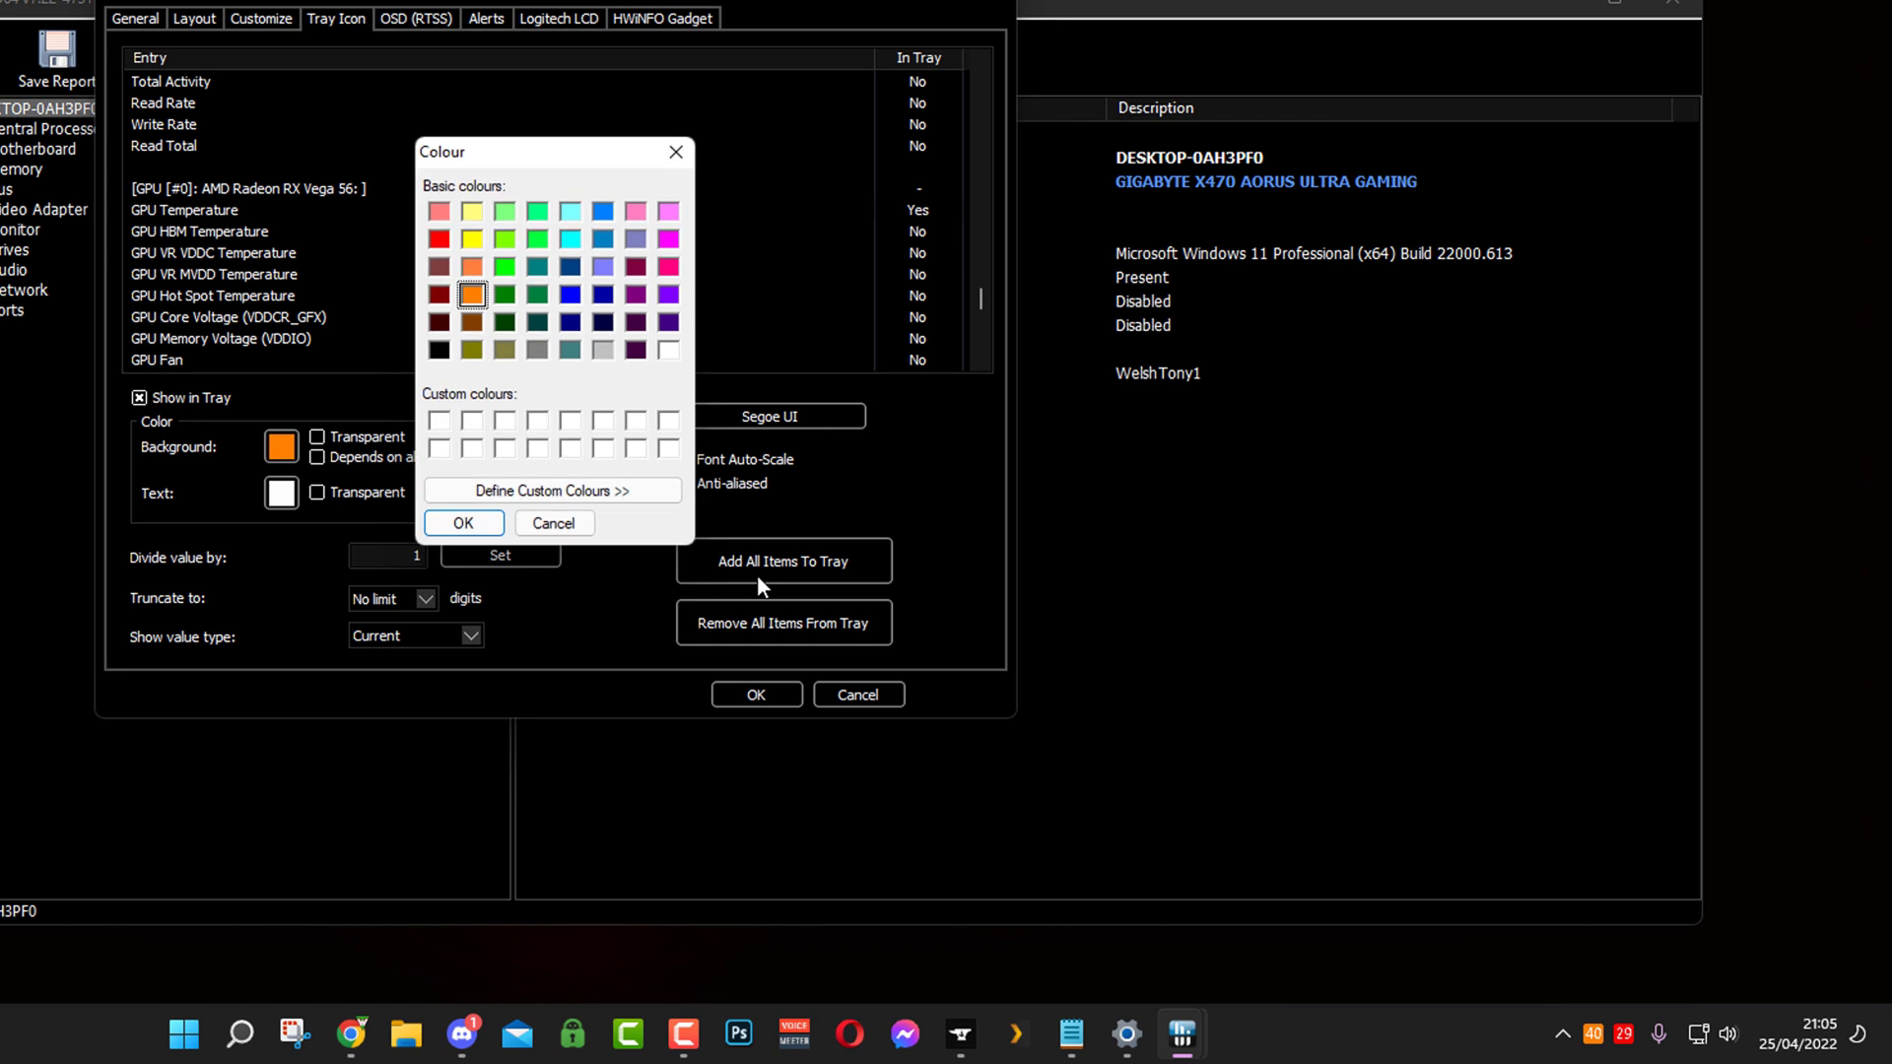
key("Up")
key("Up")
key("Right")
key("Right")
key("Right")
key("Return")
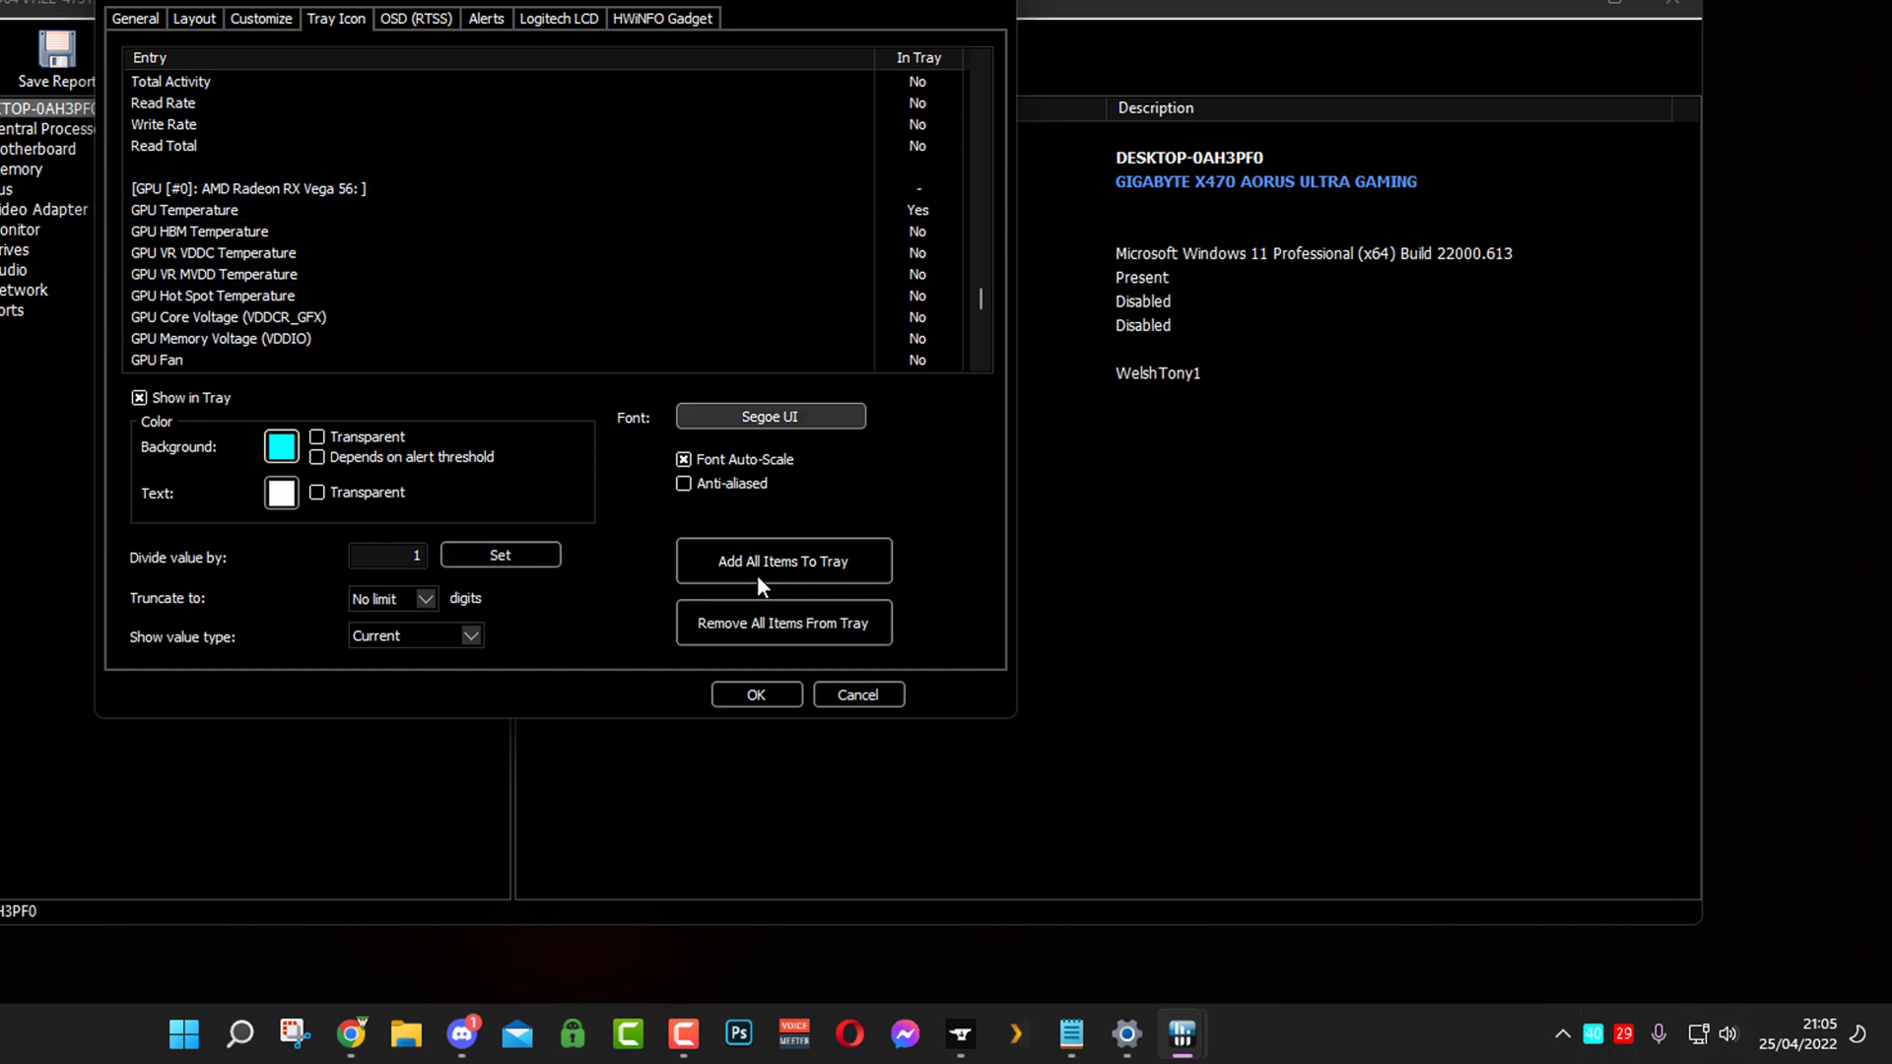
key("space")
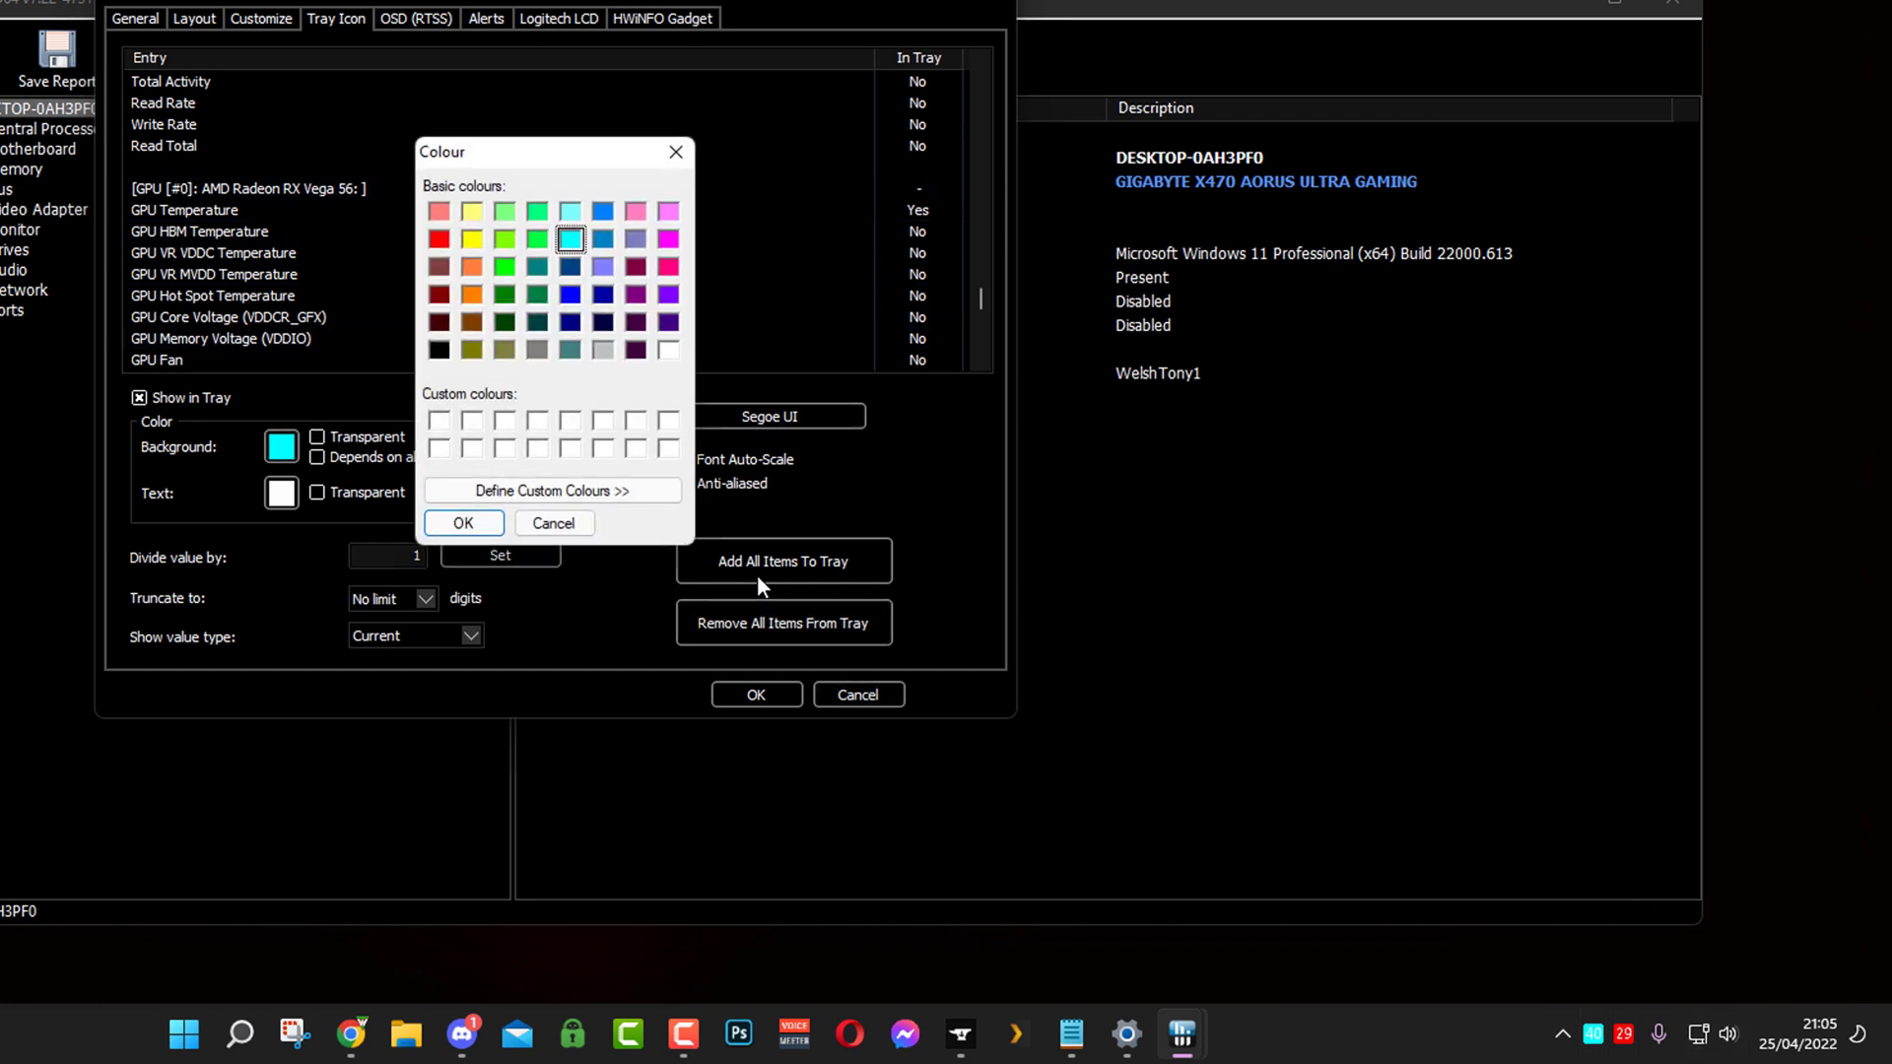
key("Down")
key("Down")
key("Down")
key("Tab")
key("Tab")
key("Return")
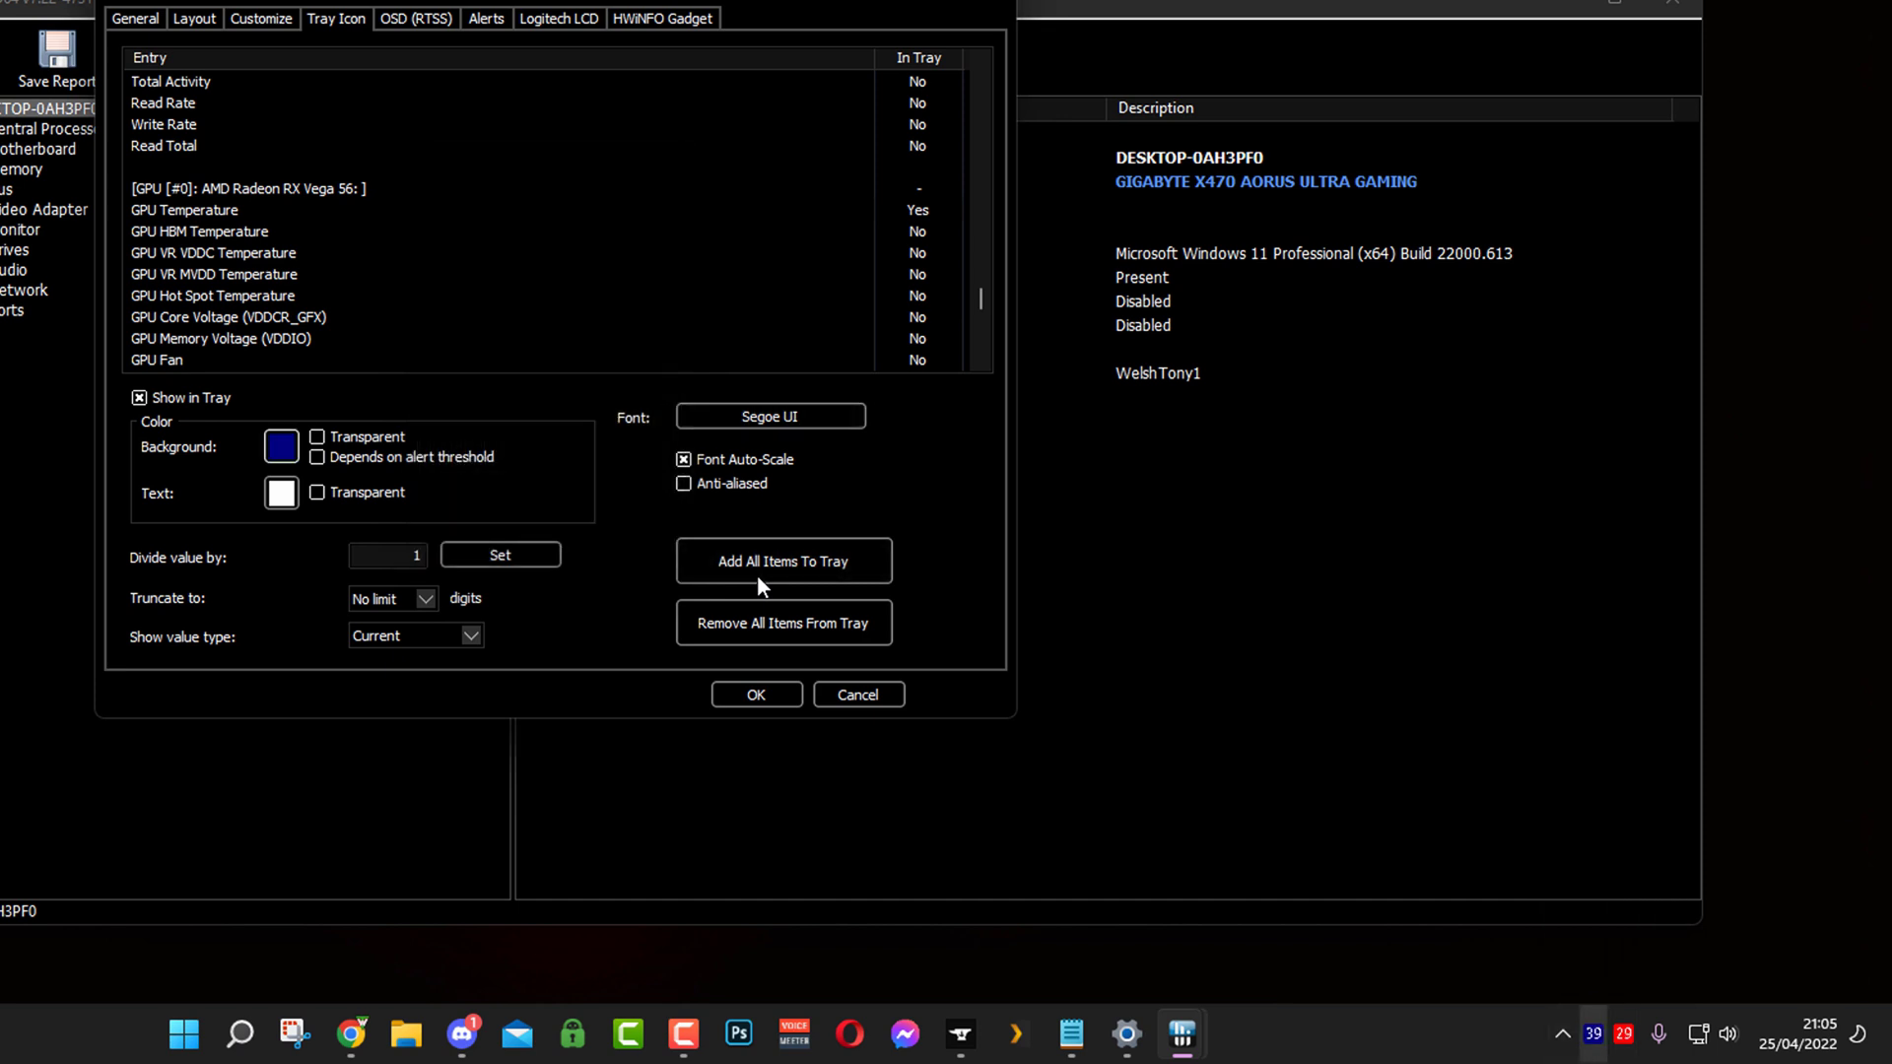
Step: Apply the tray settings and close the Sensor Settings dialog
key("Tab")
key("Tab")
key("Tab")
key("Down")
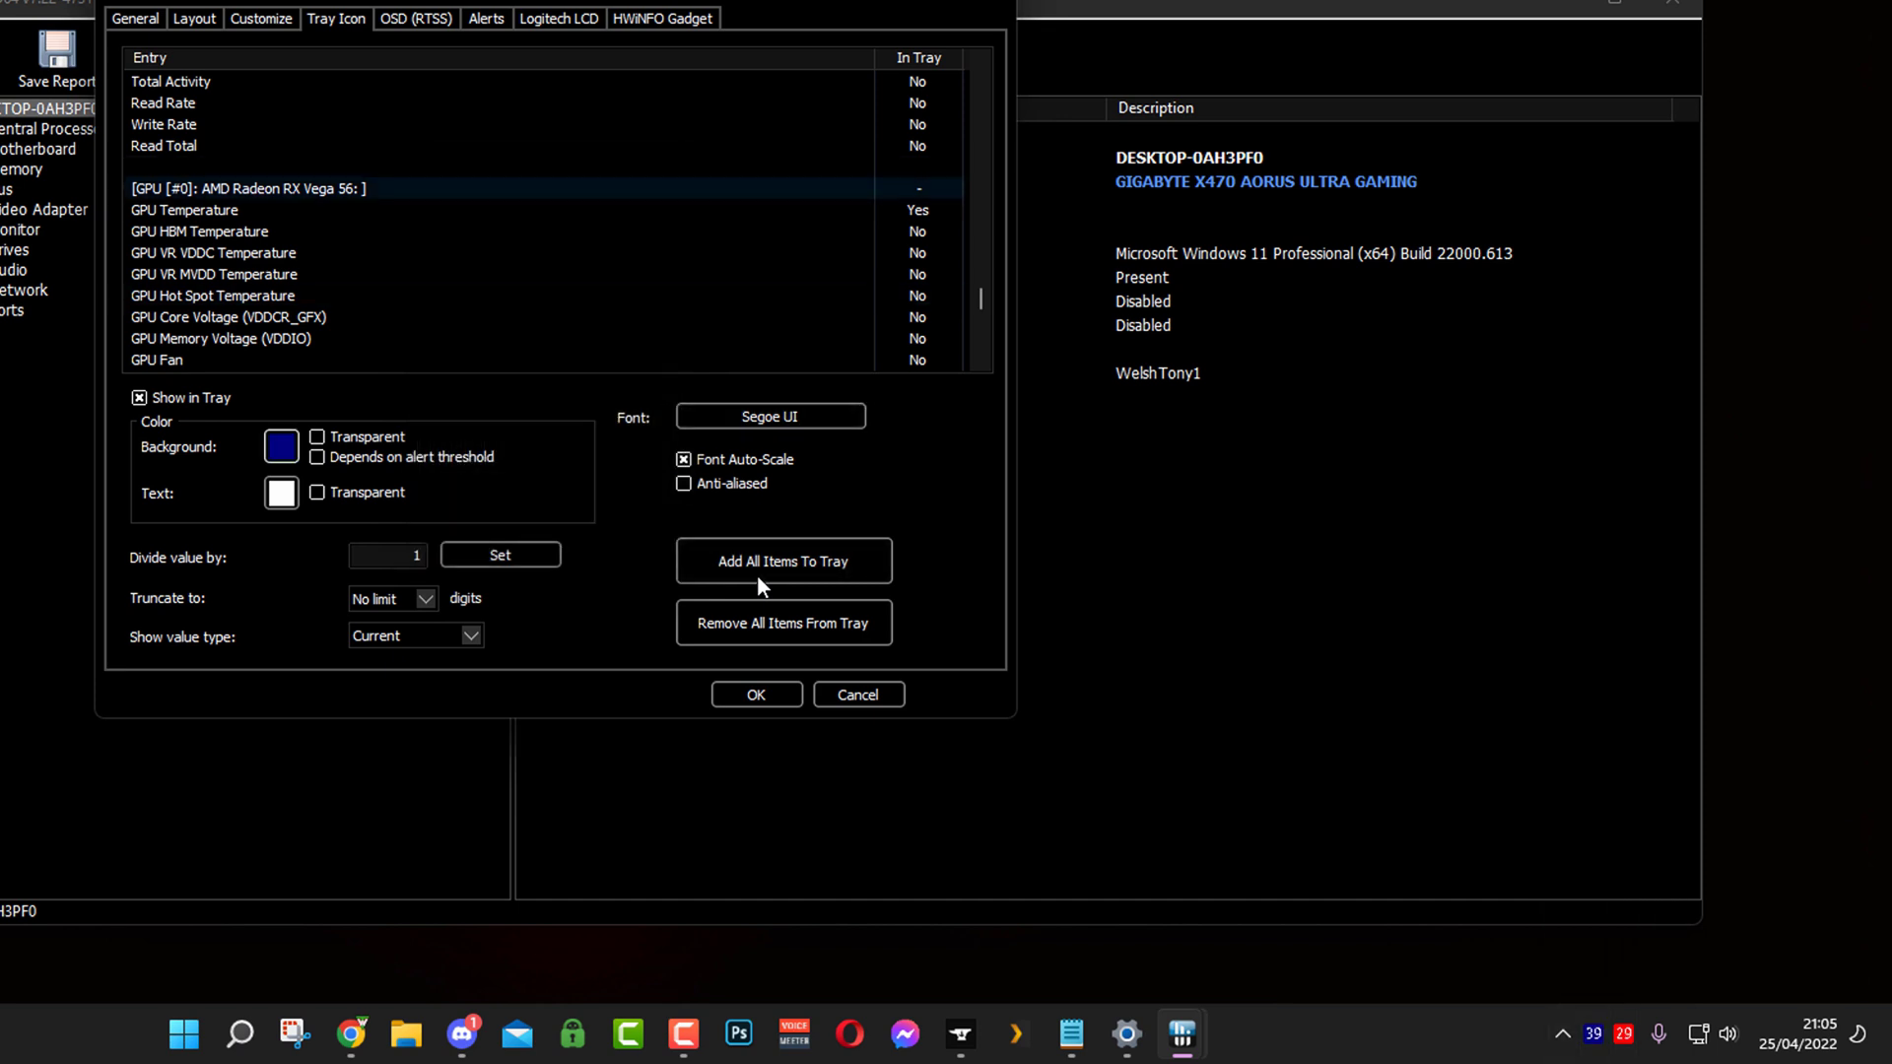
key("Page_Down")
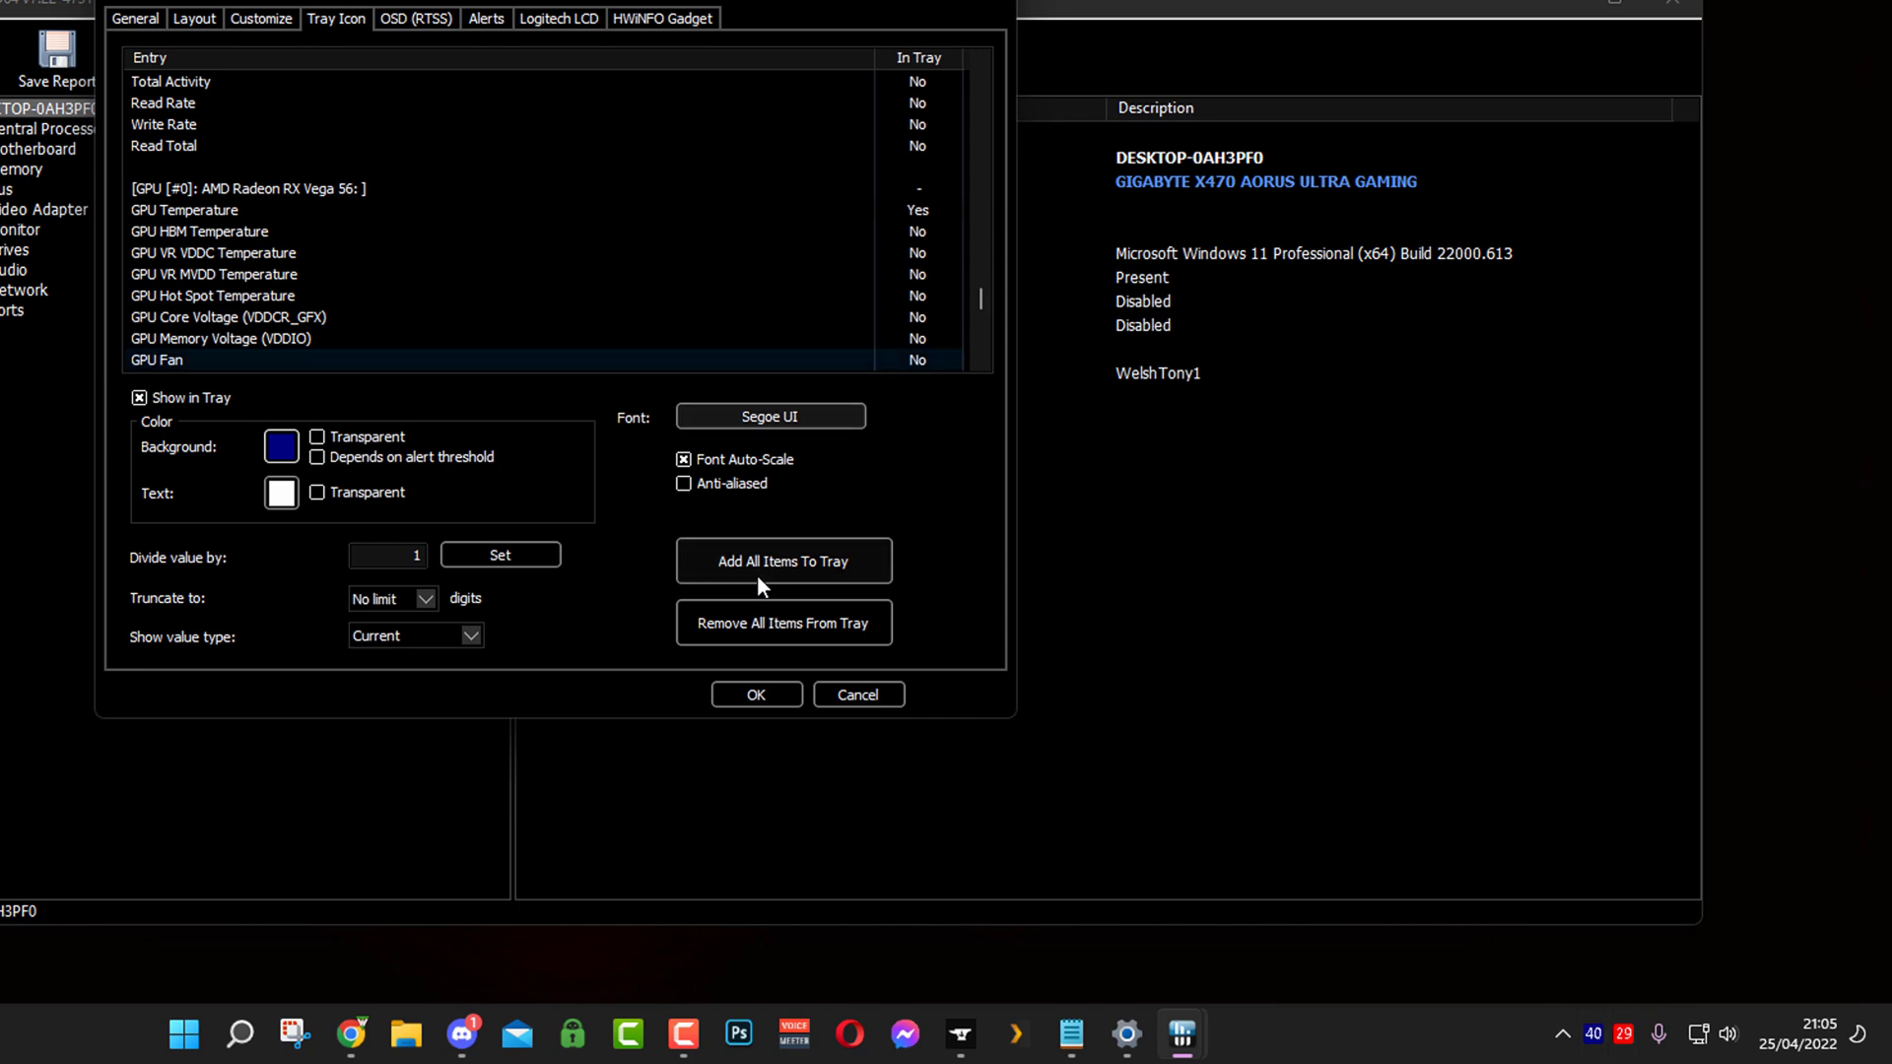
key("Return")
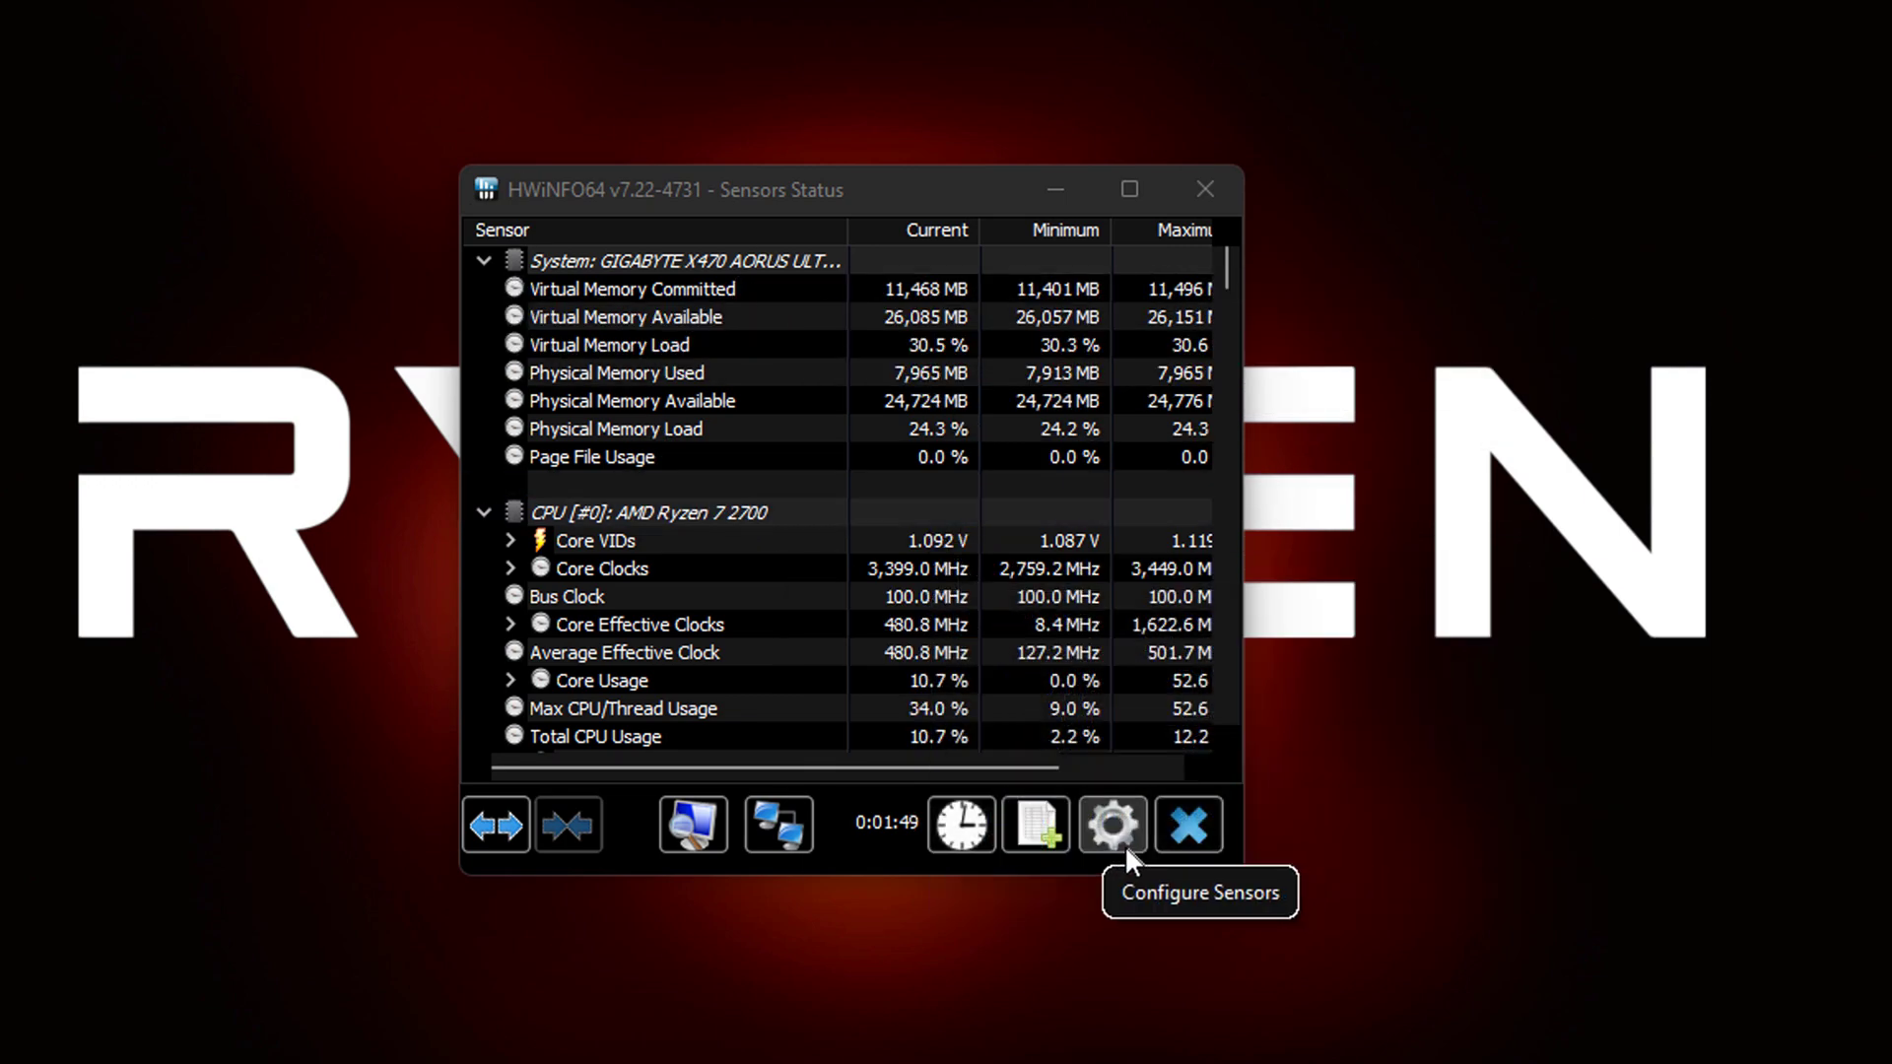
Step: Open Sensor Settings with the gear button in the Sensors Status window
left_click(1126, 845)
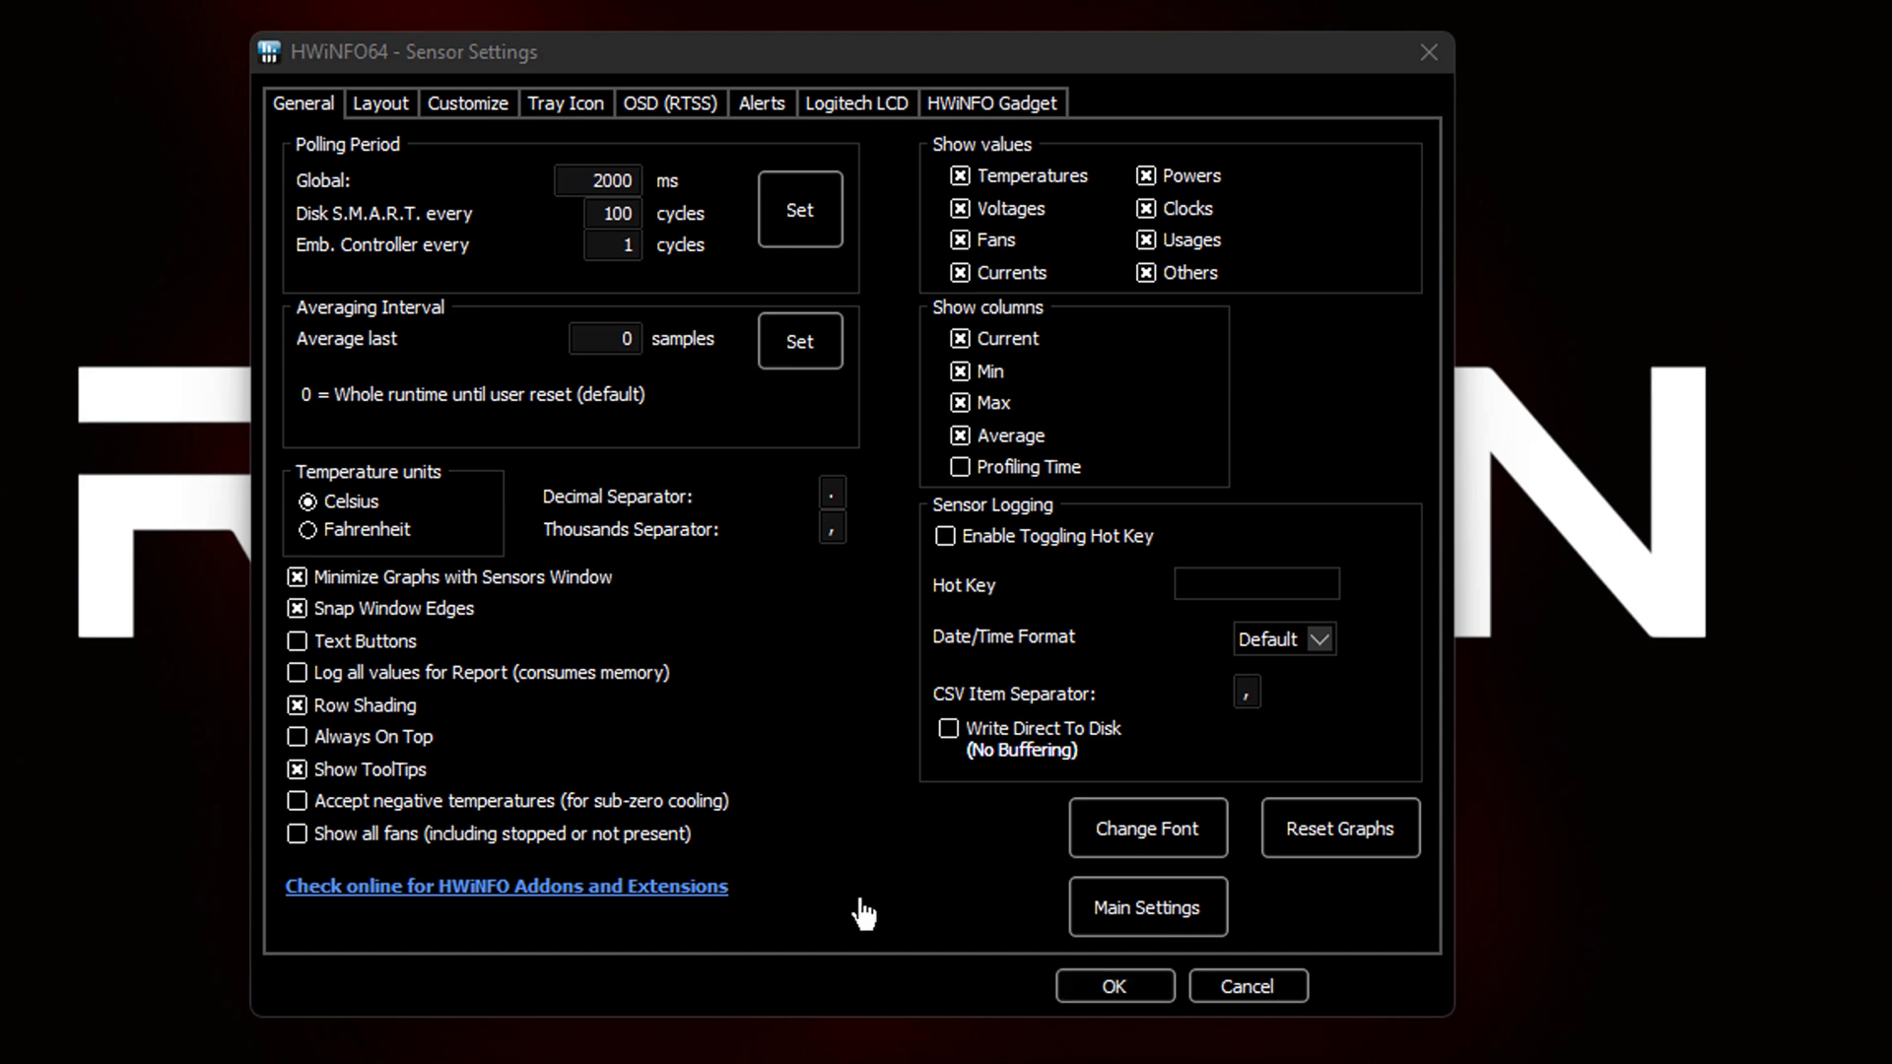
Step: Enable Auto Start on the General / User Interface page of HWiNFO64's main Settings
left_click(1193, 936)
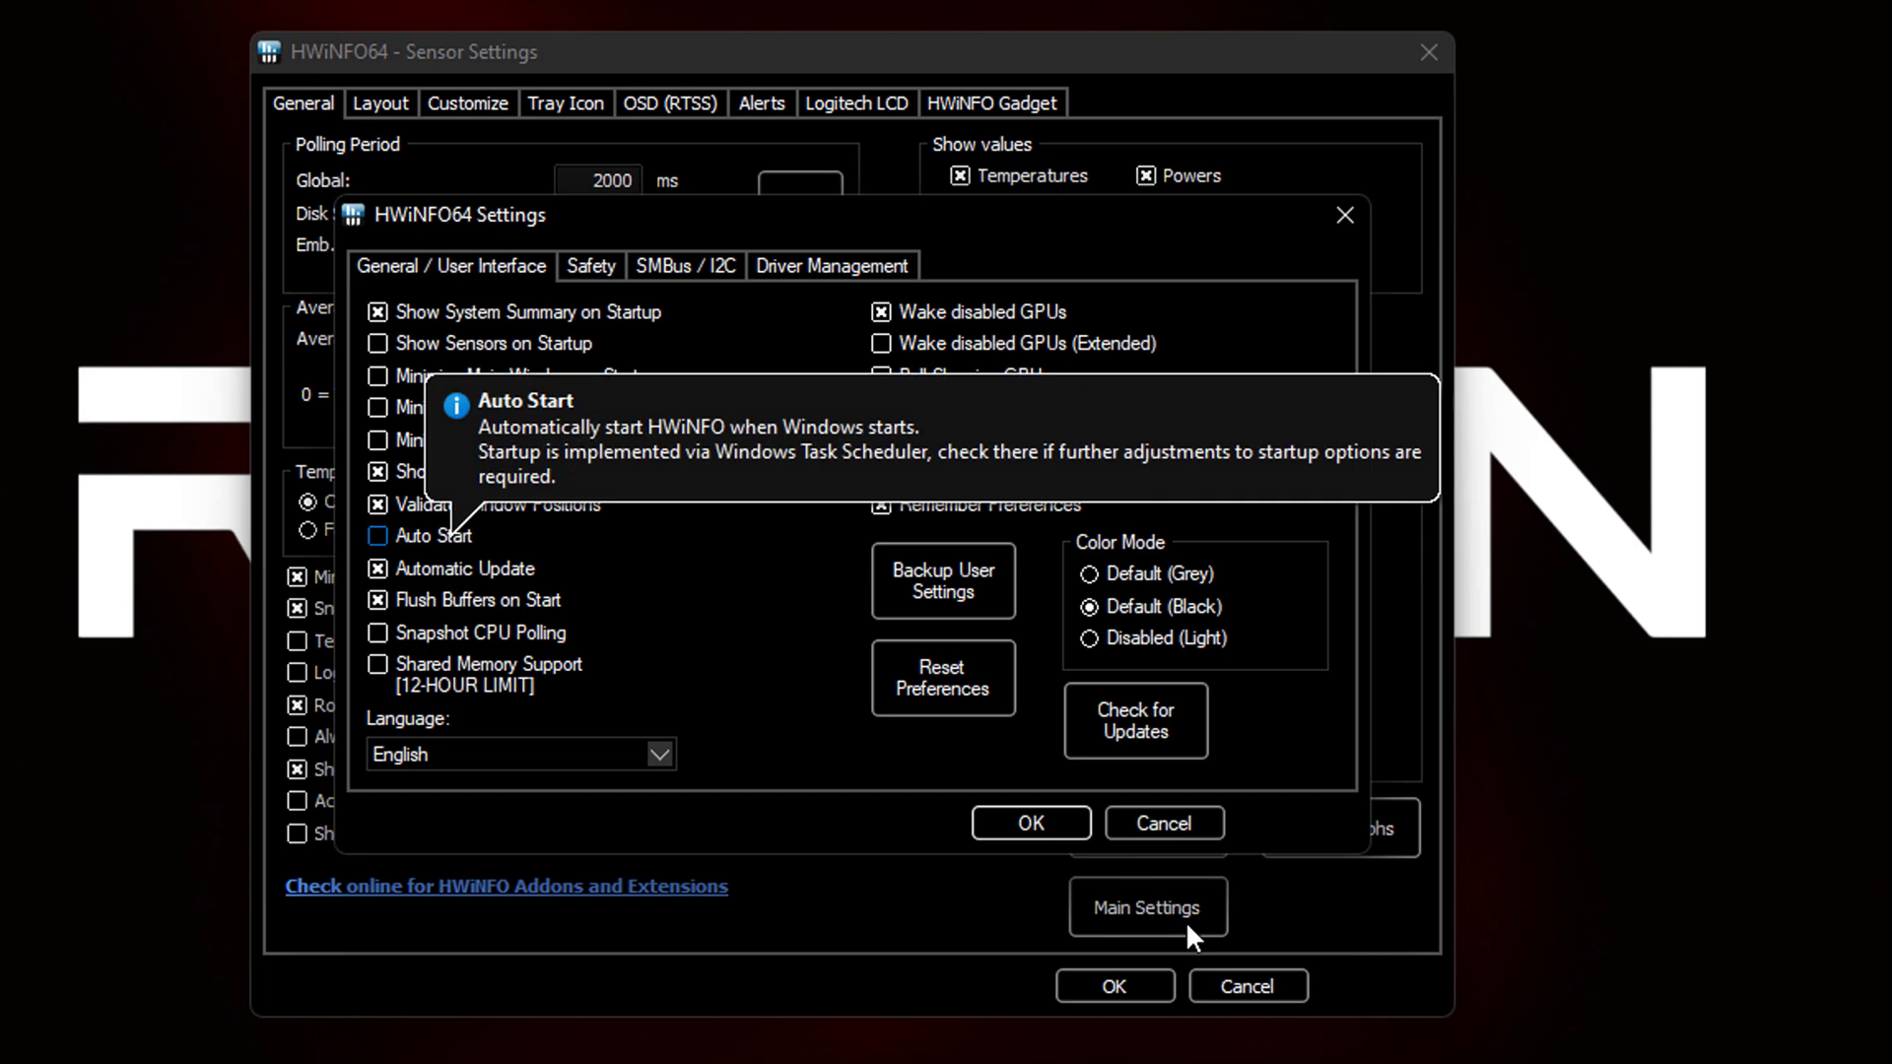
left_click(378, 535)
mouse_move(378, 568)
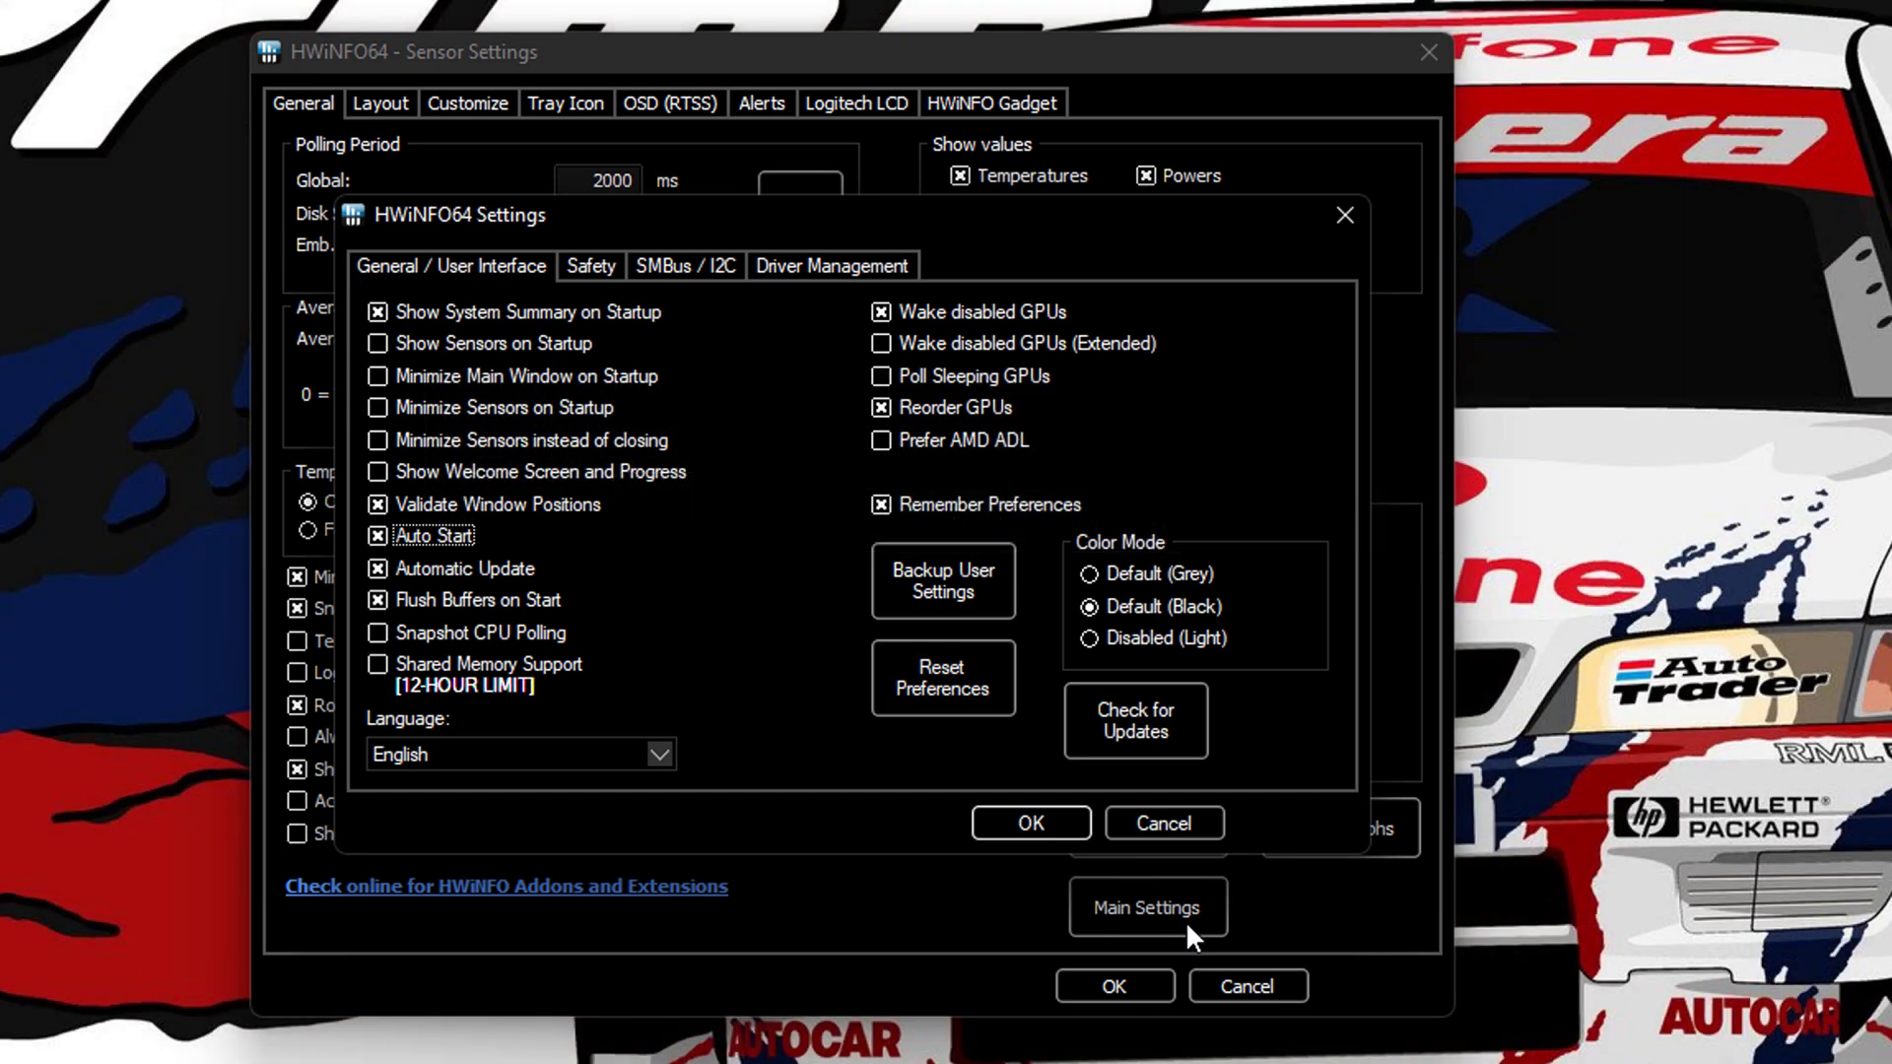
mouse_move(378, 633)
Step: Disable the startup system summary, enable Show Sensors, minimize main and sensor windows, minimize sensors instead of closing, and confirm
mouse_move(377, 312)
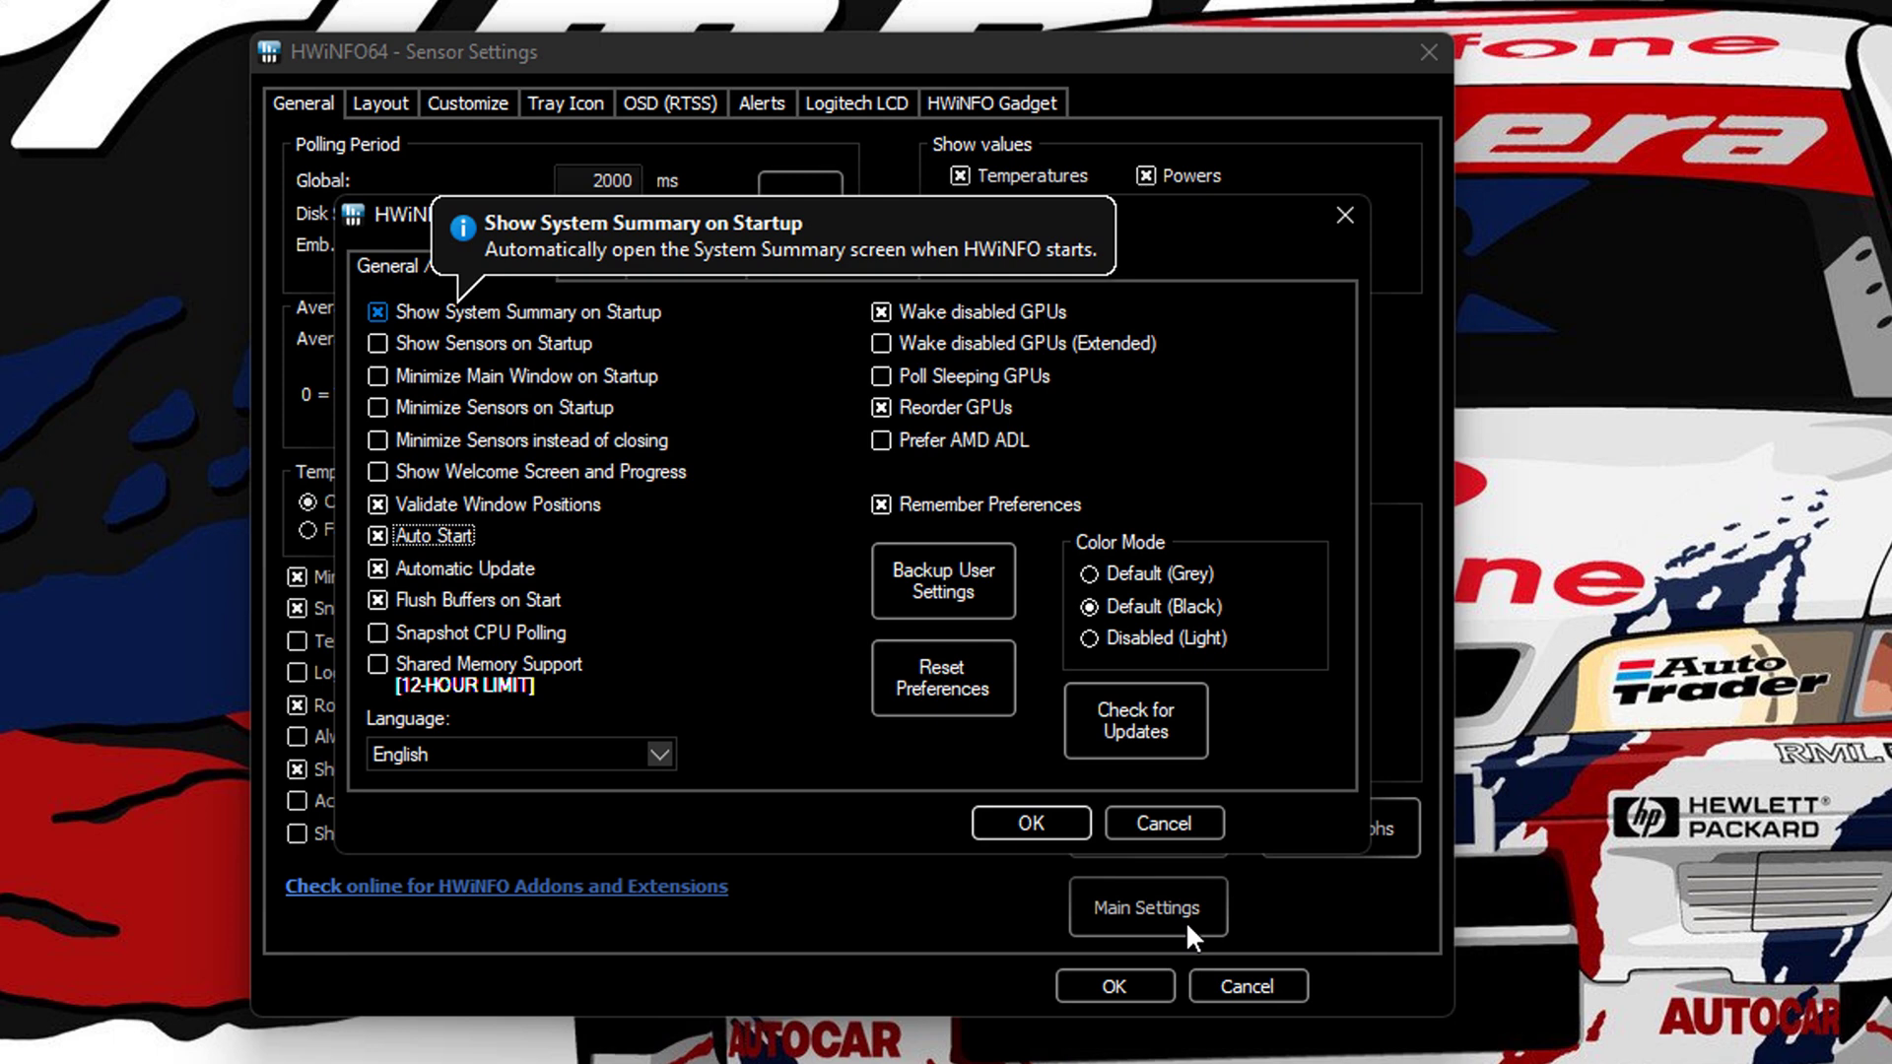
left_click(377, 312)
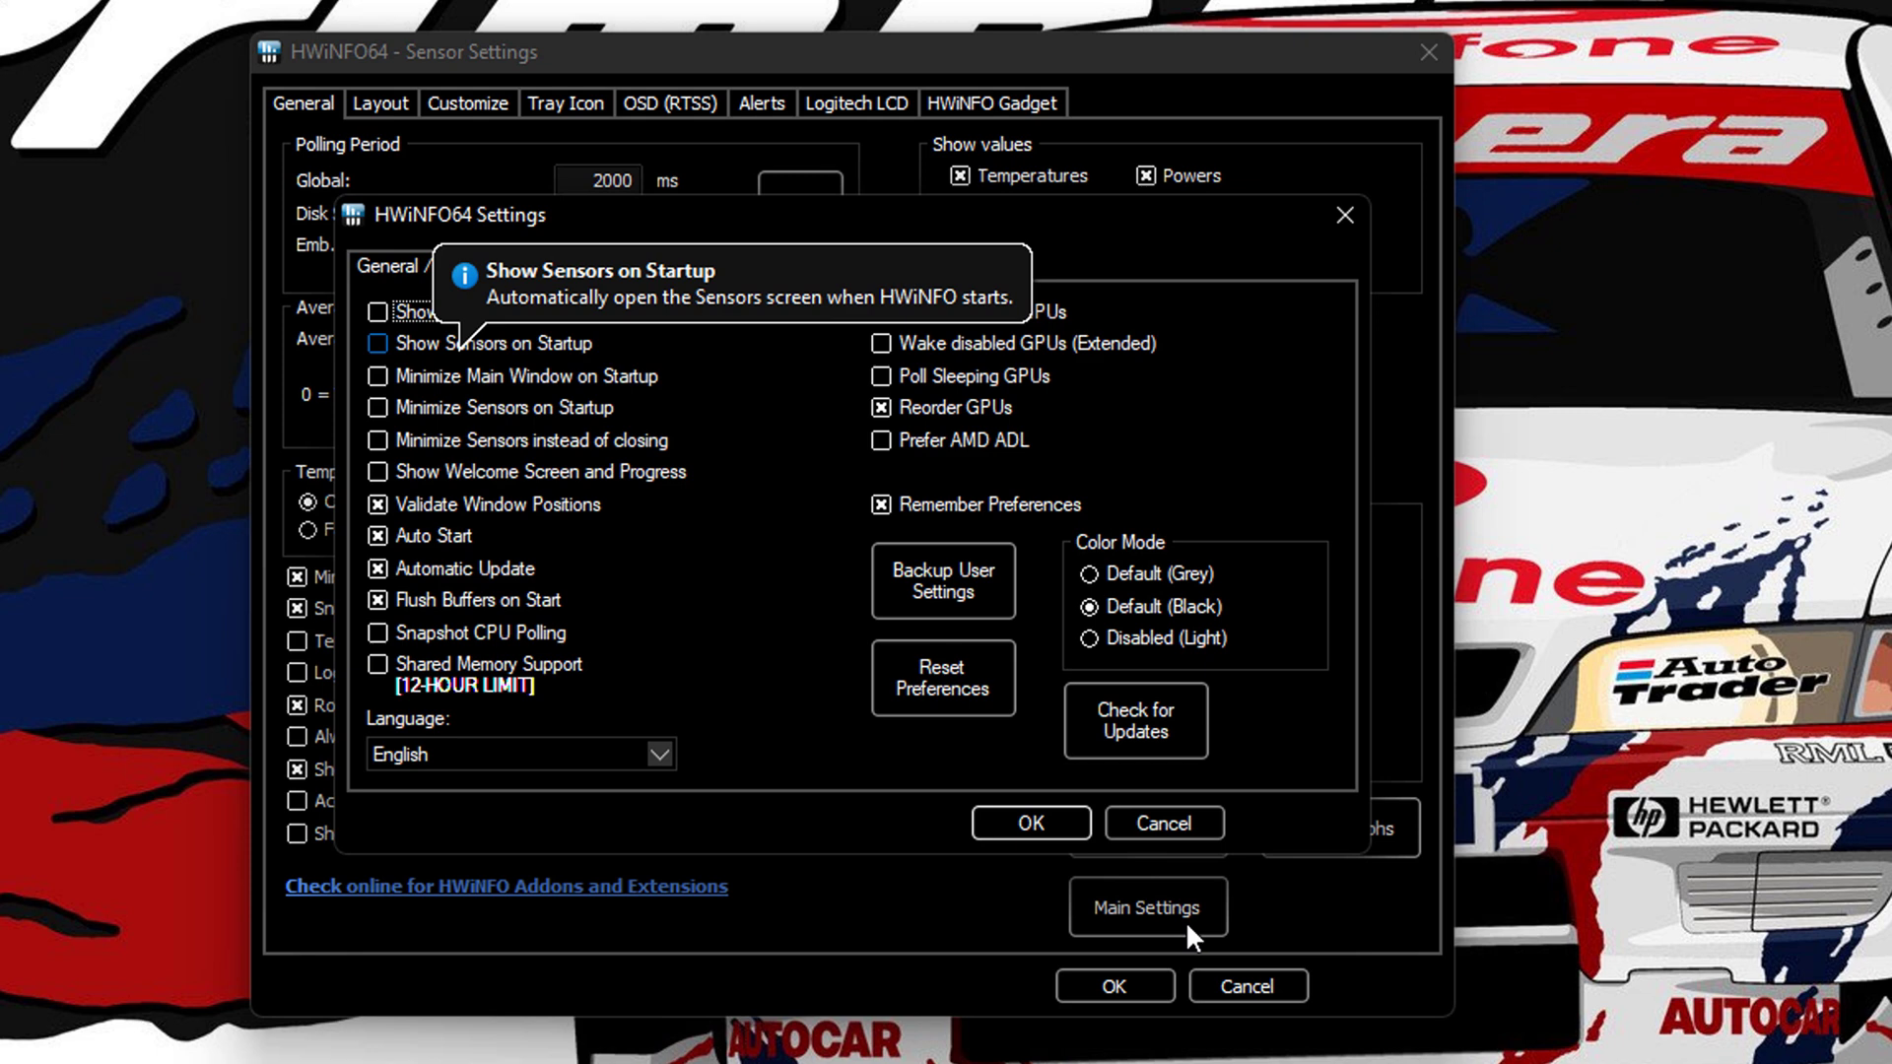
key("space")
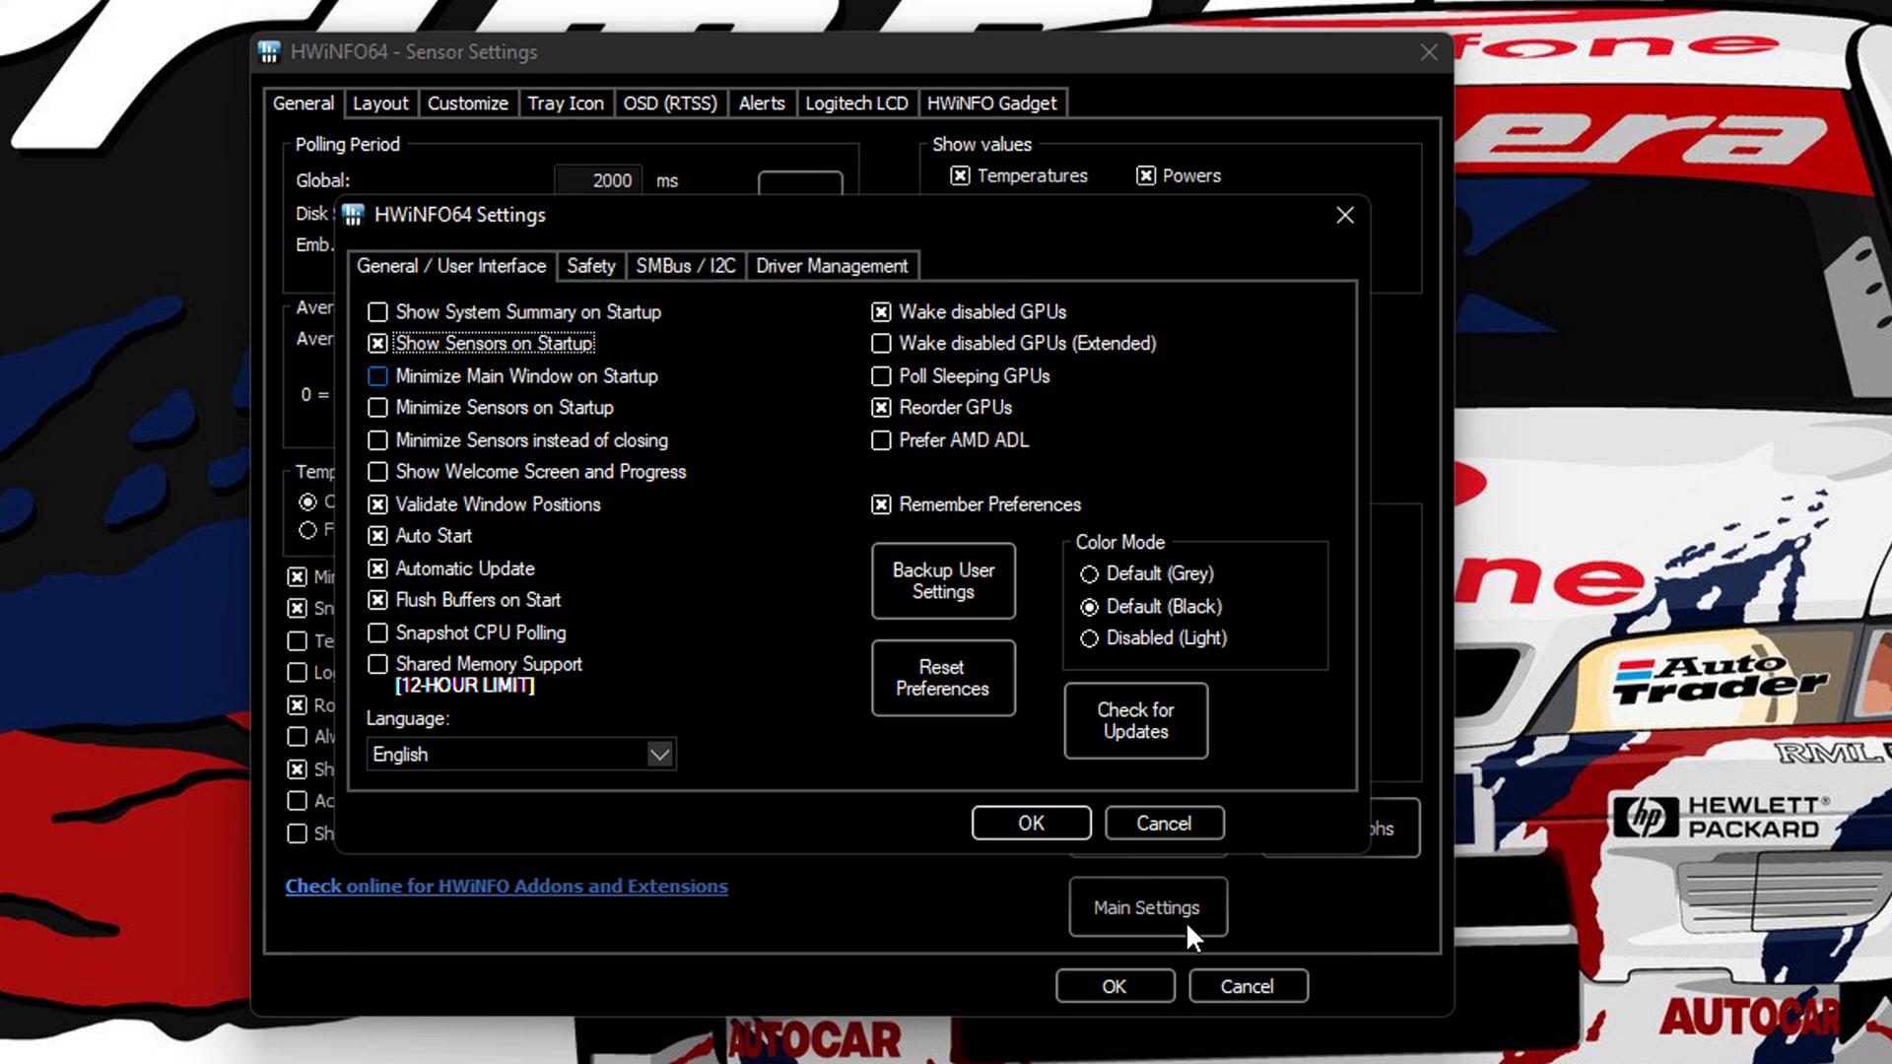
key("Tab")
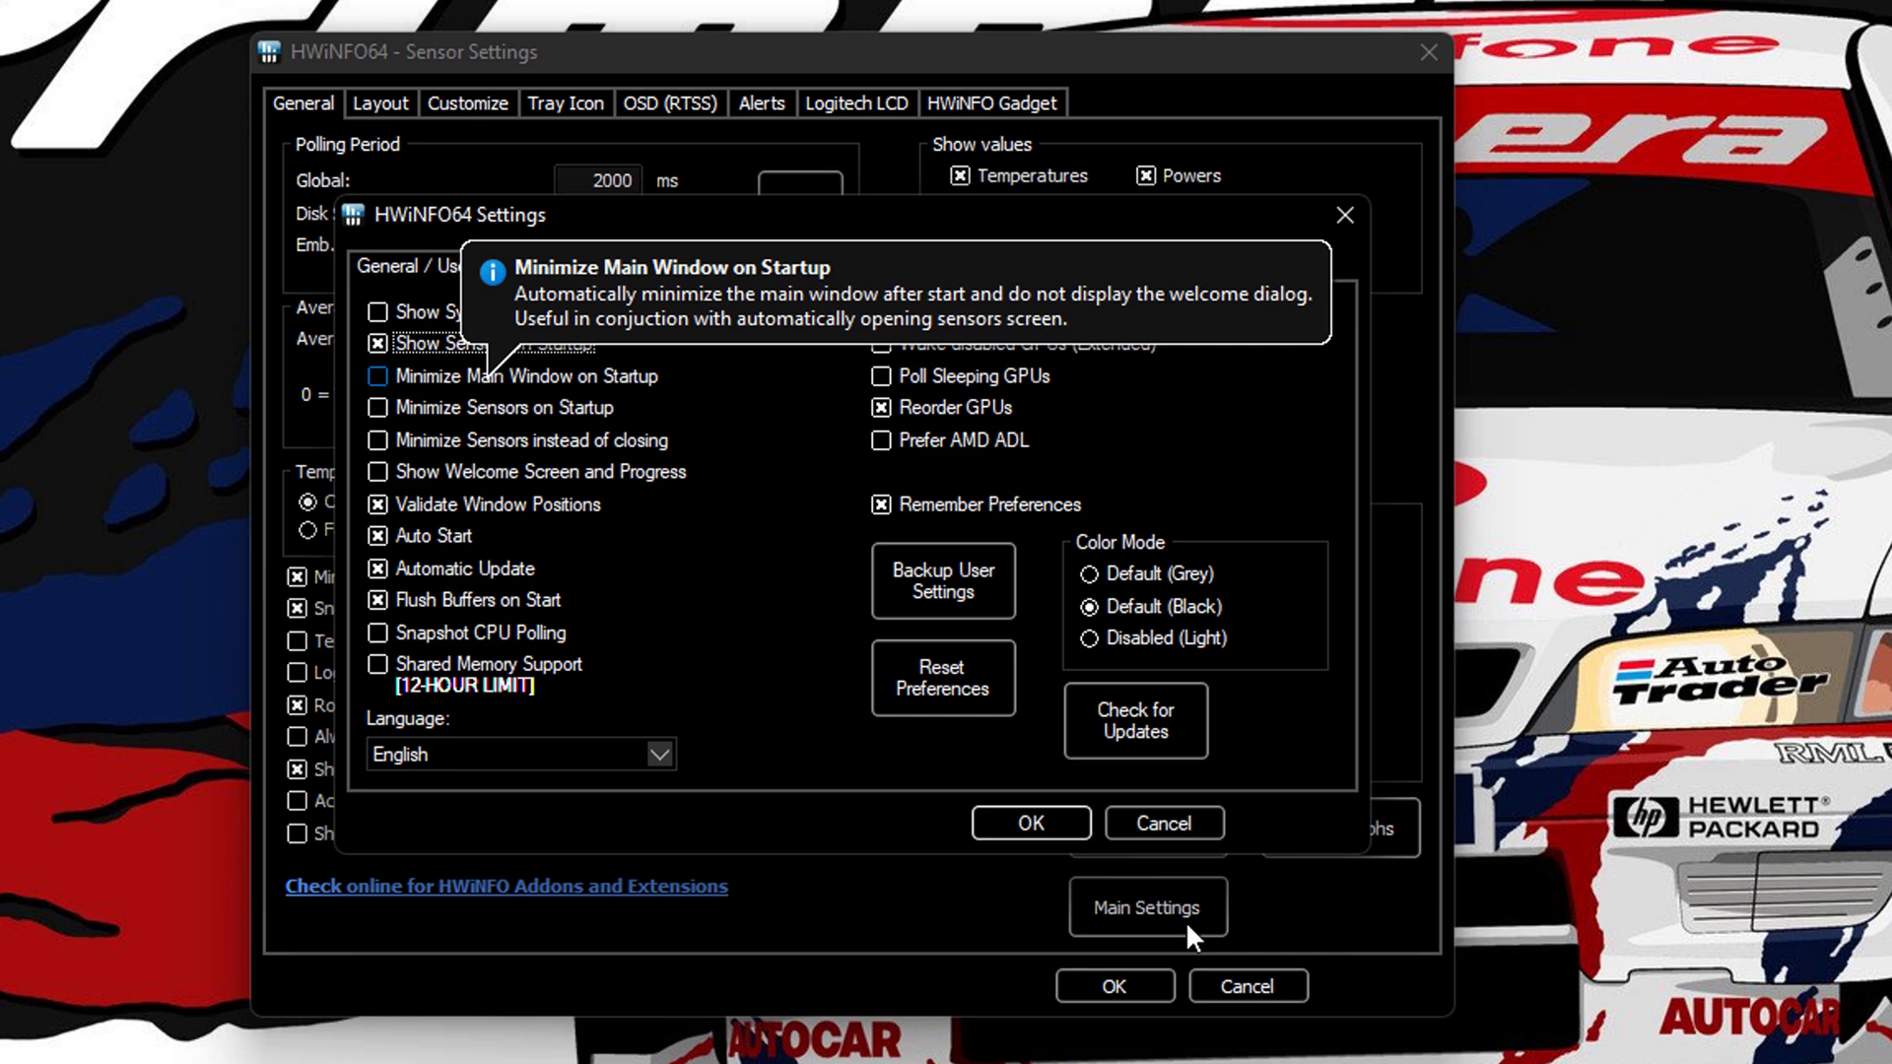
key("space")
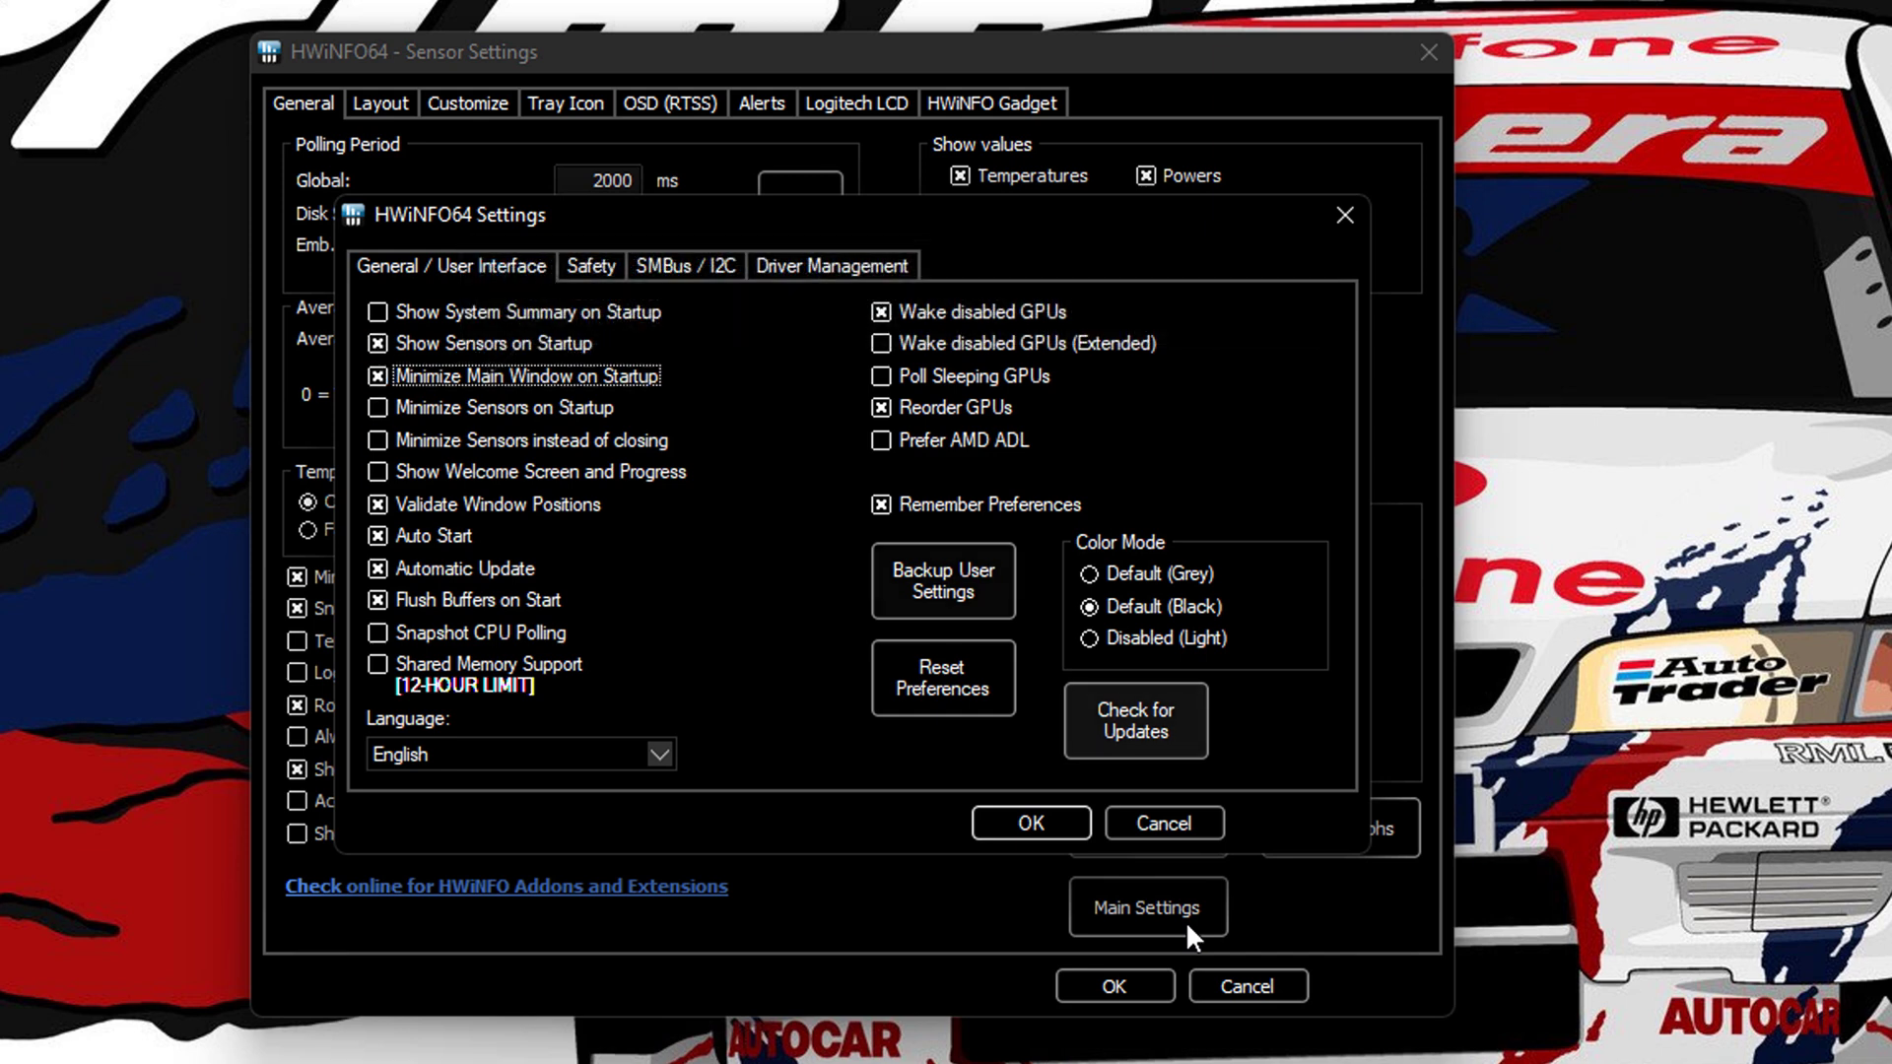
key("Tab")
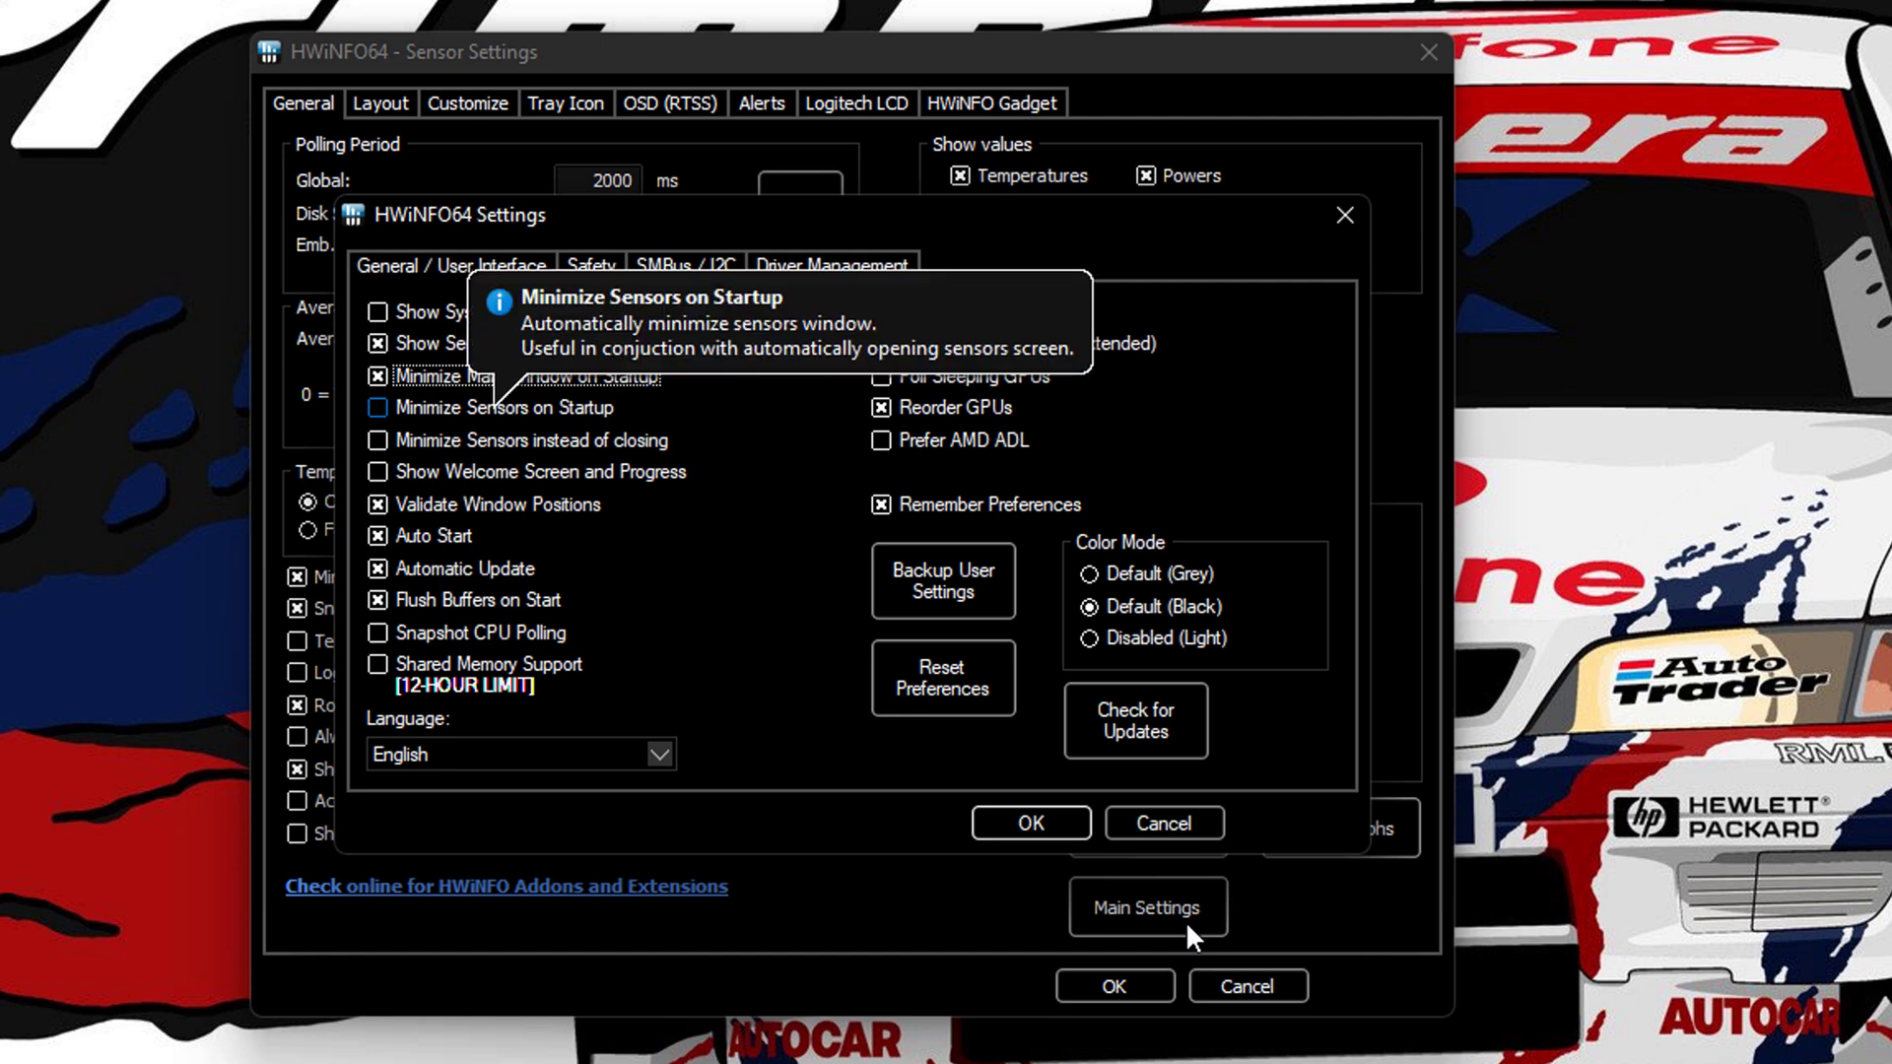
key("space")
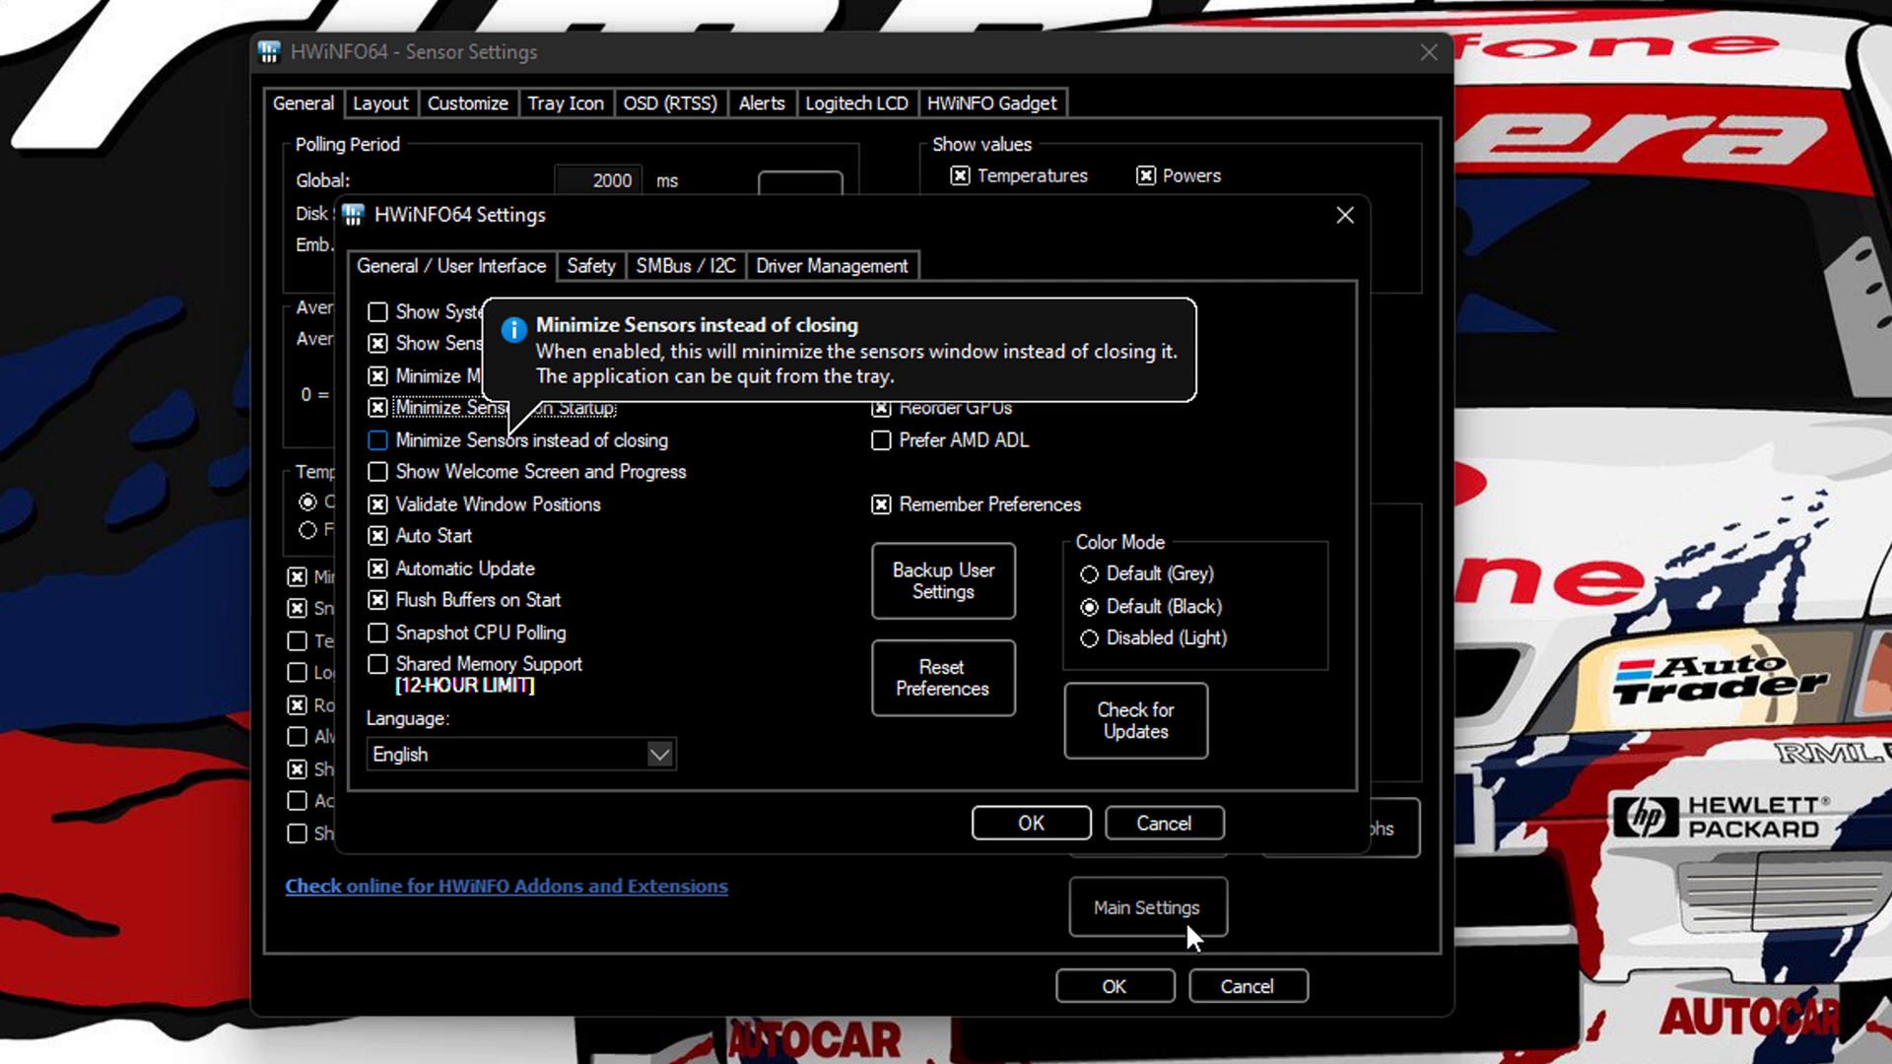
key("Down")
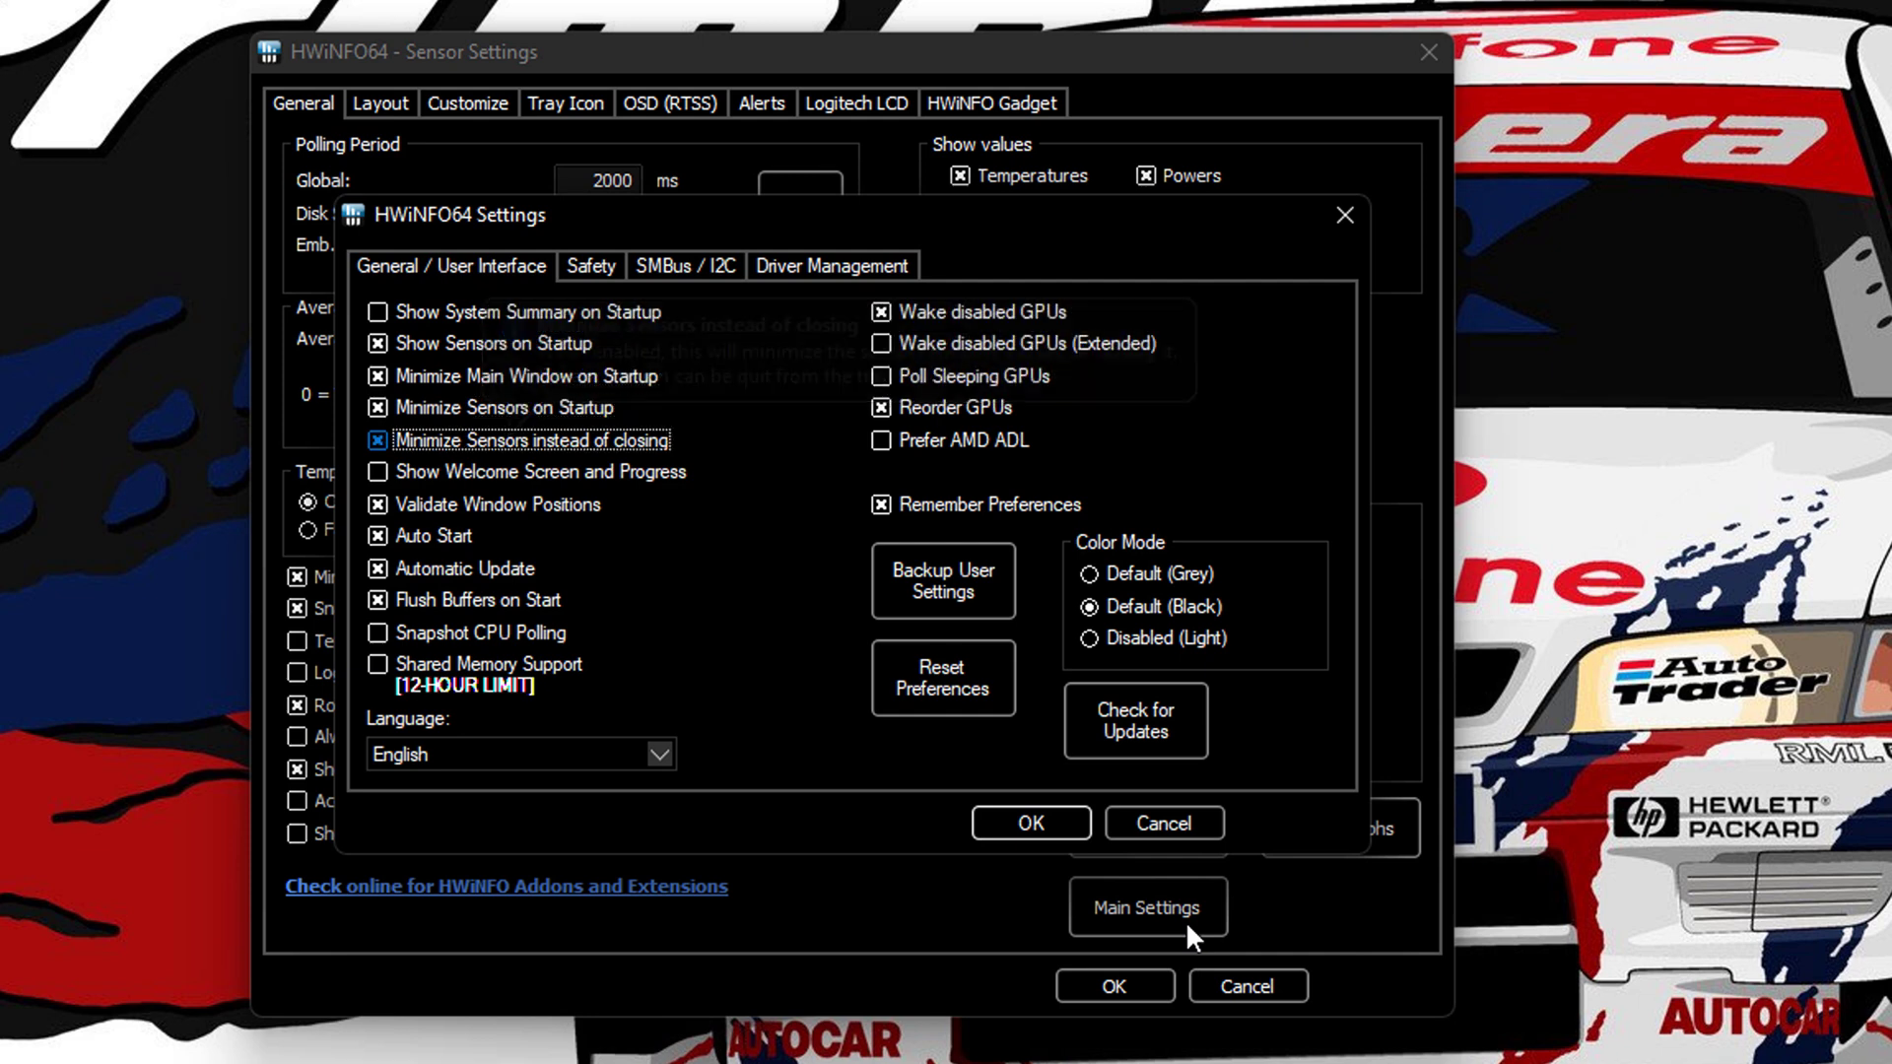
key("space")
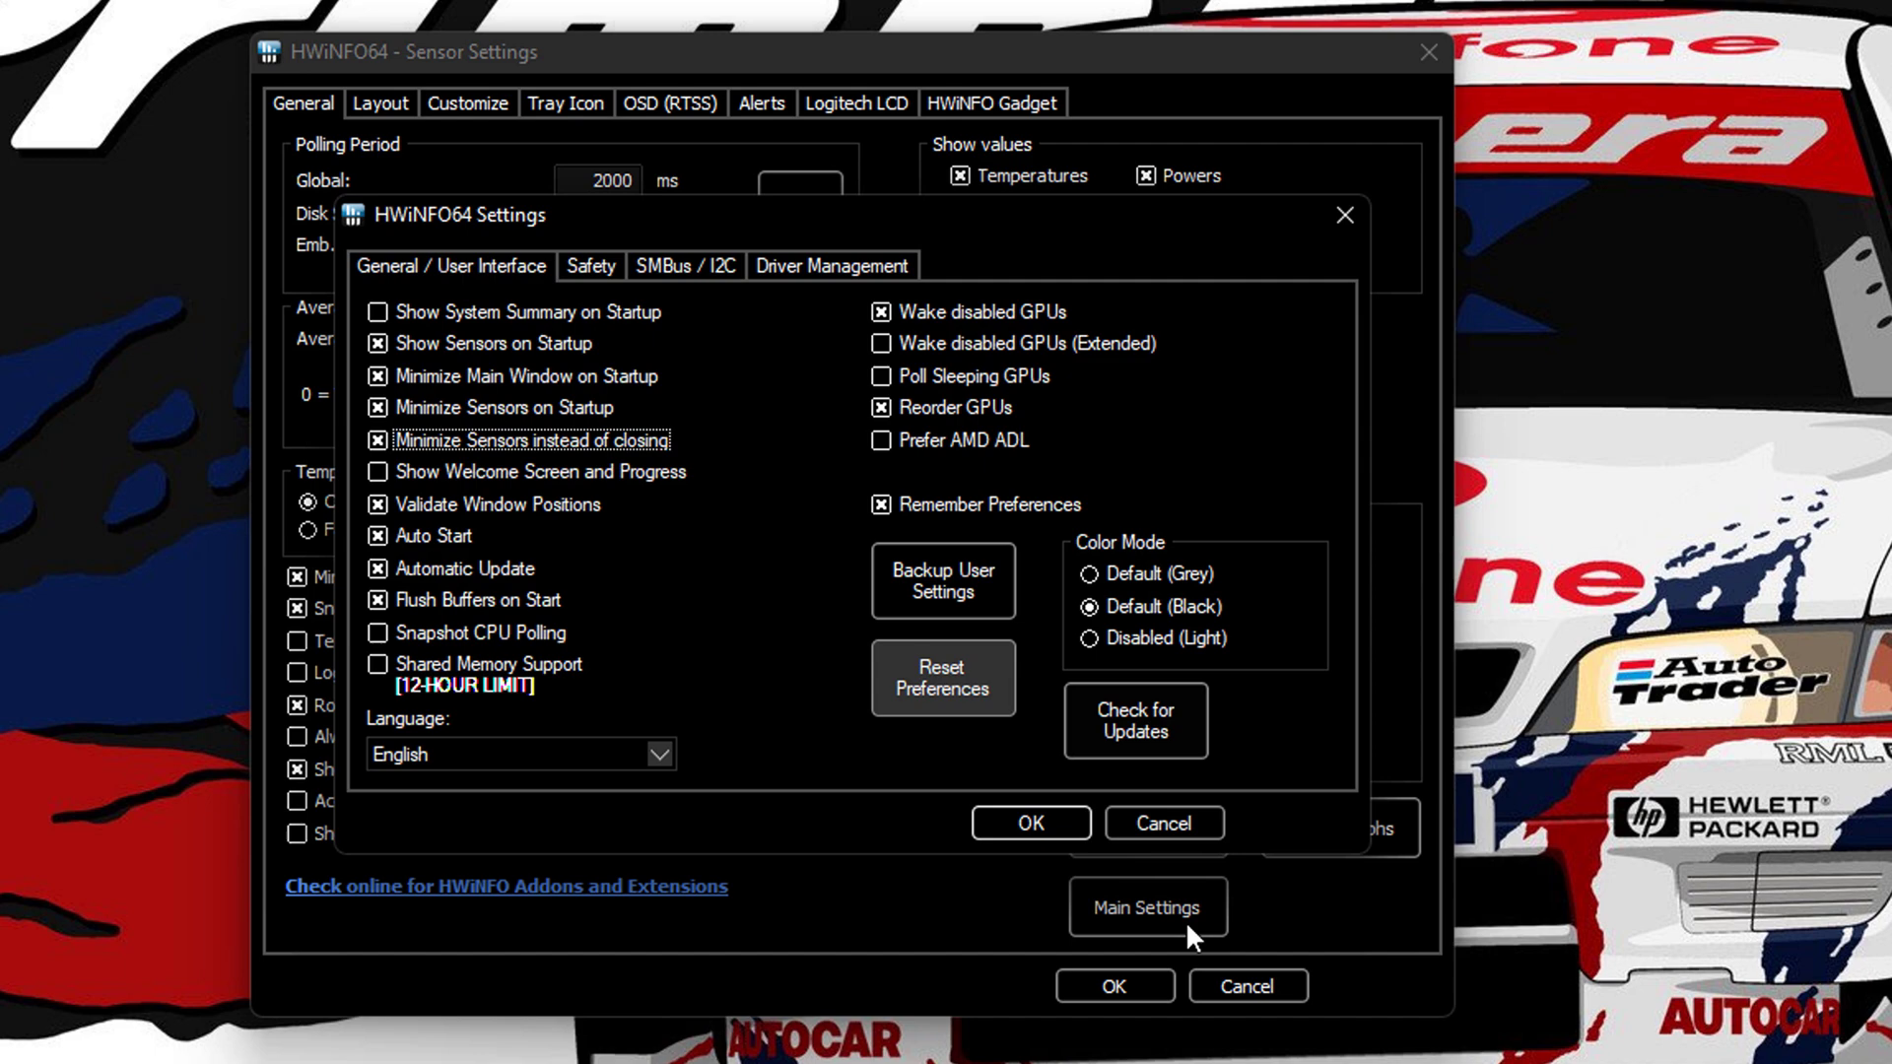
key("Return")
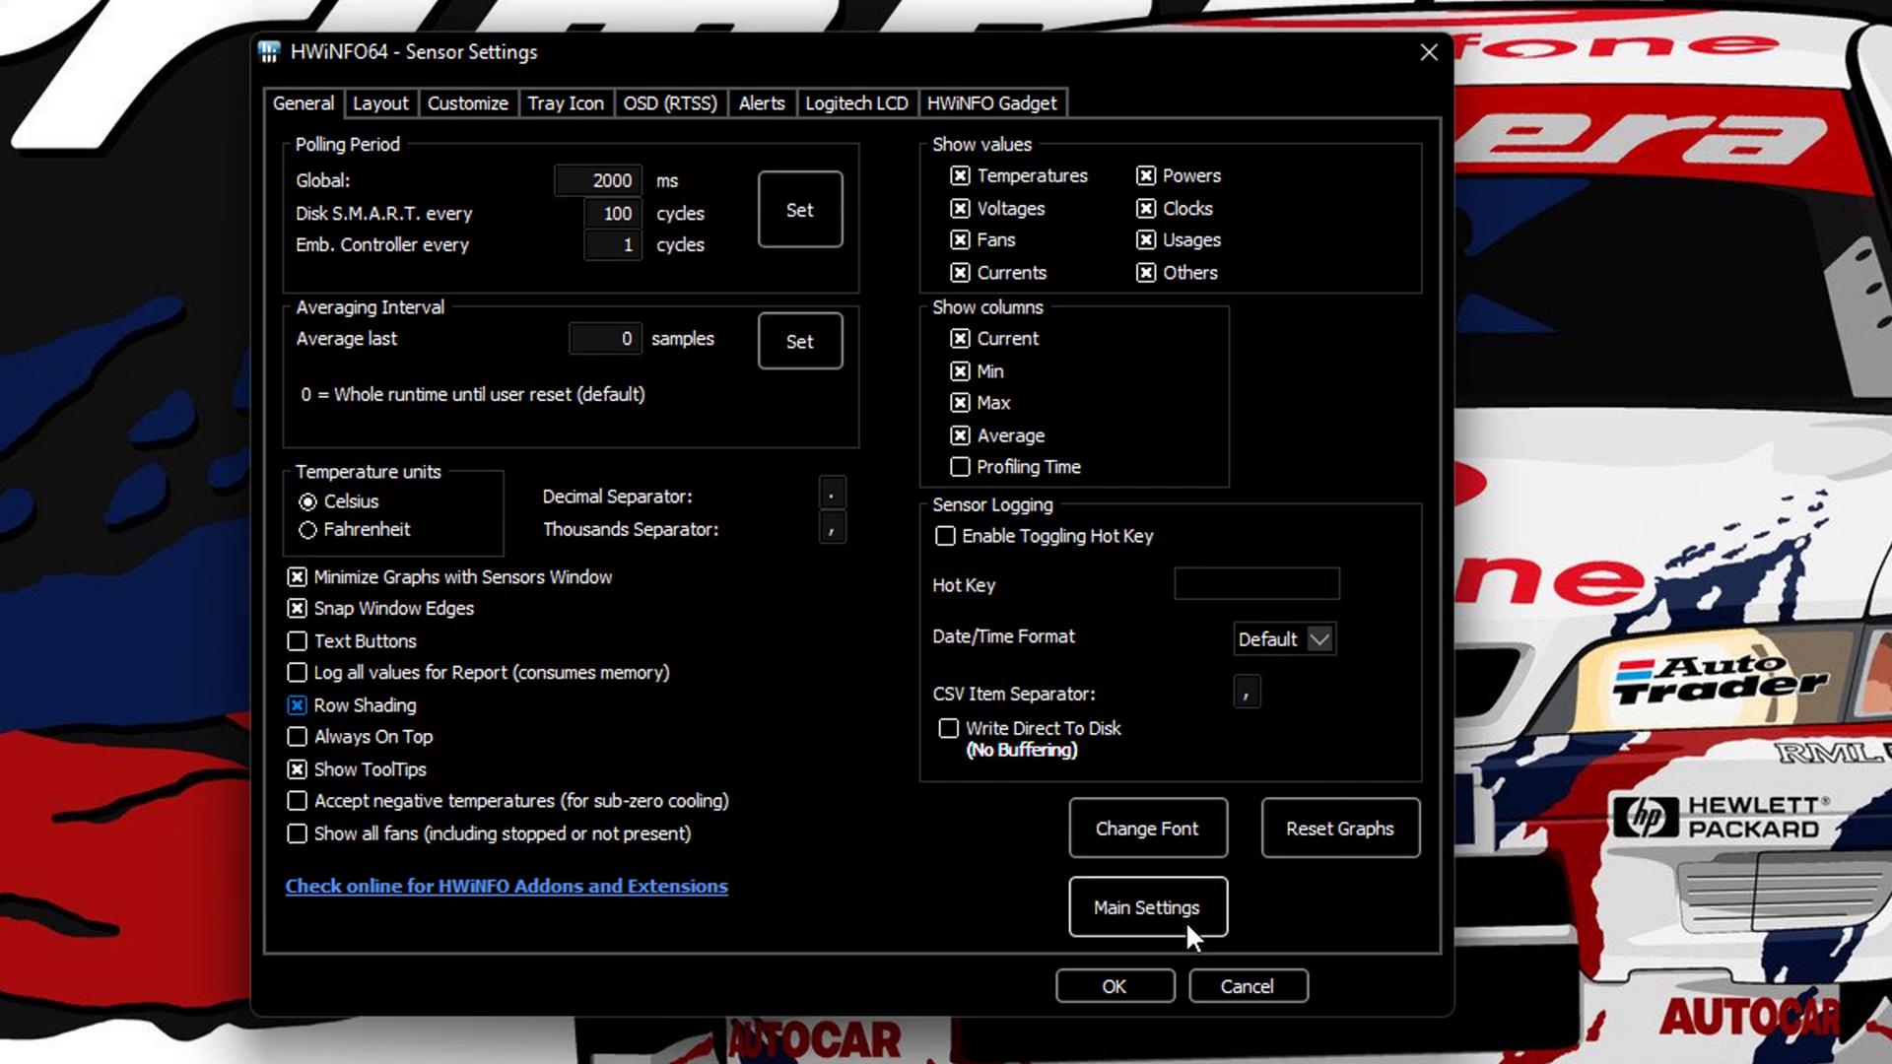
Step: Confirm Sensor Settings and check the tray shows GPU 37 and CPU 29 temperatures
key("Return")
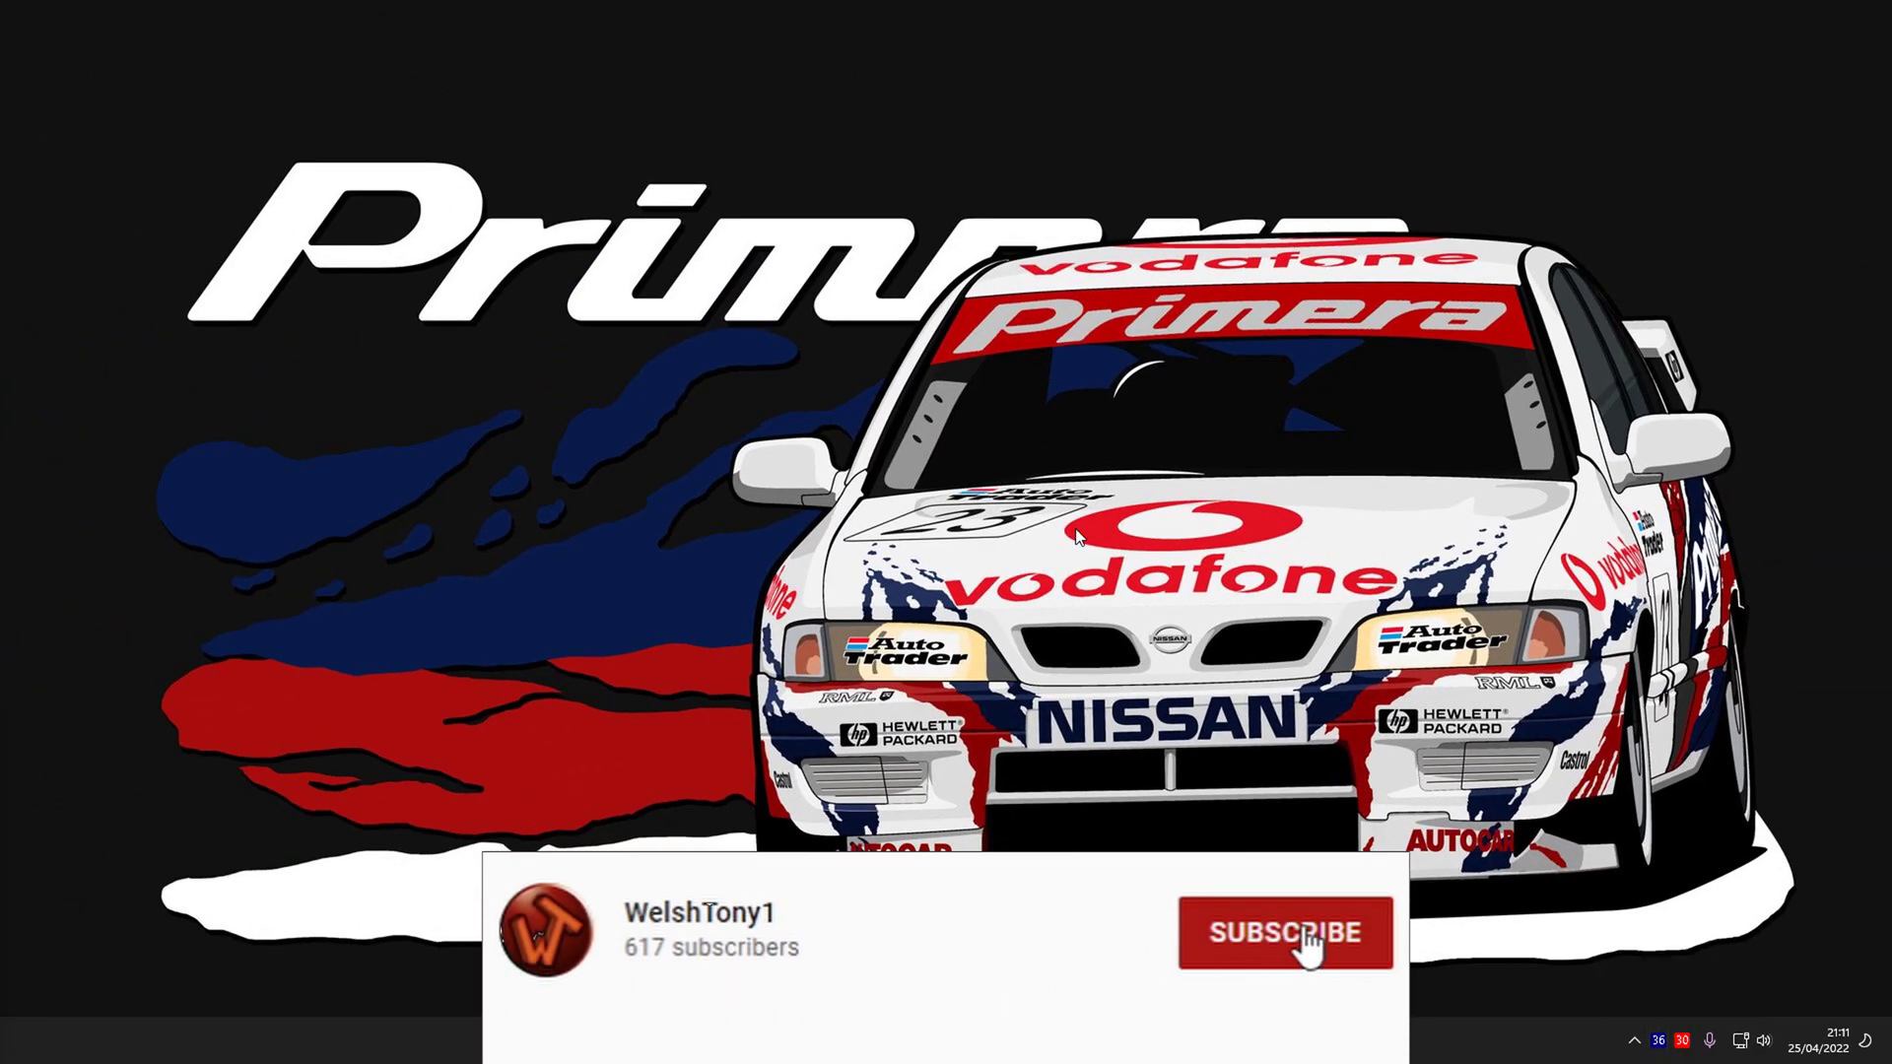
left_click(1634, 1039)
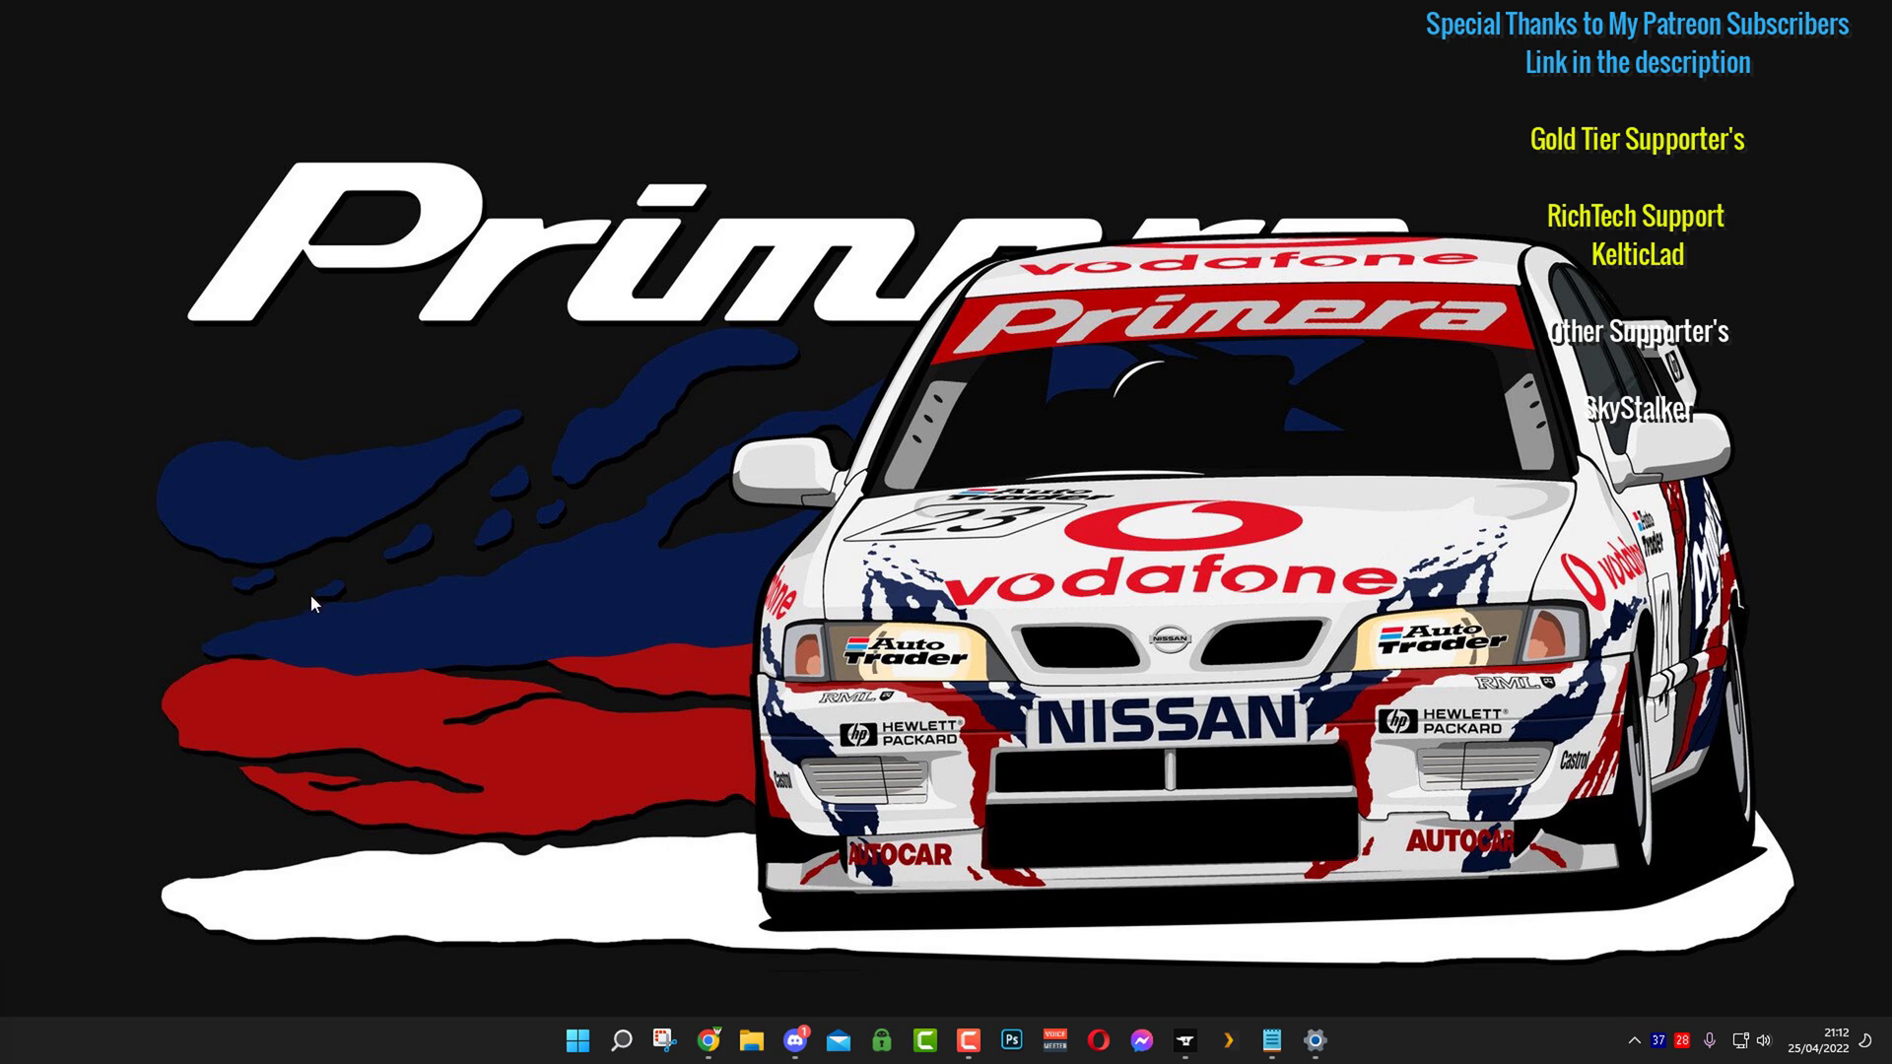
left_click_drag(110, 367, 281, 550)
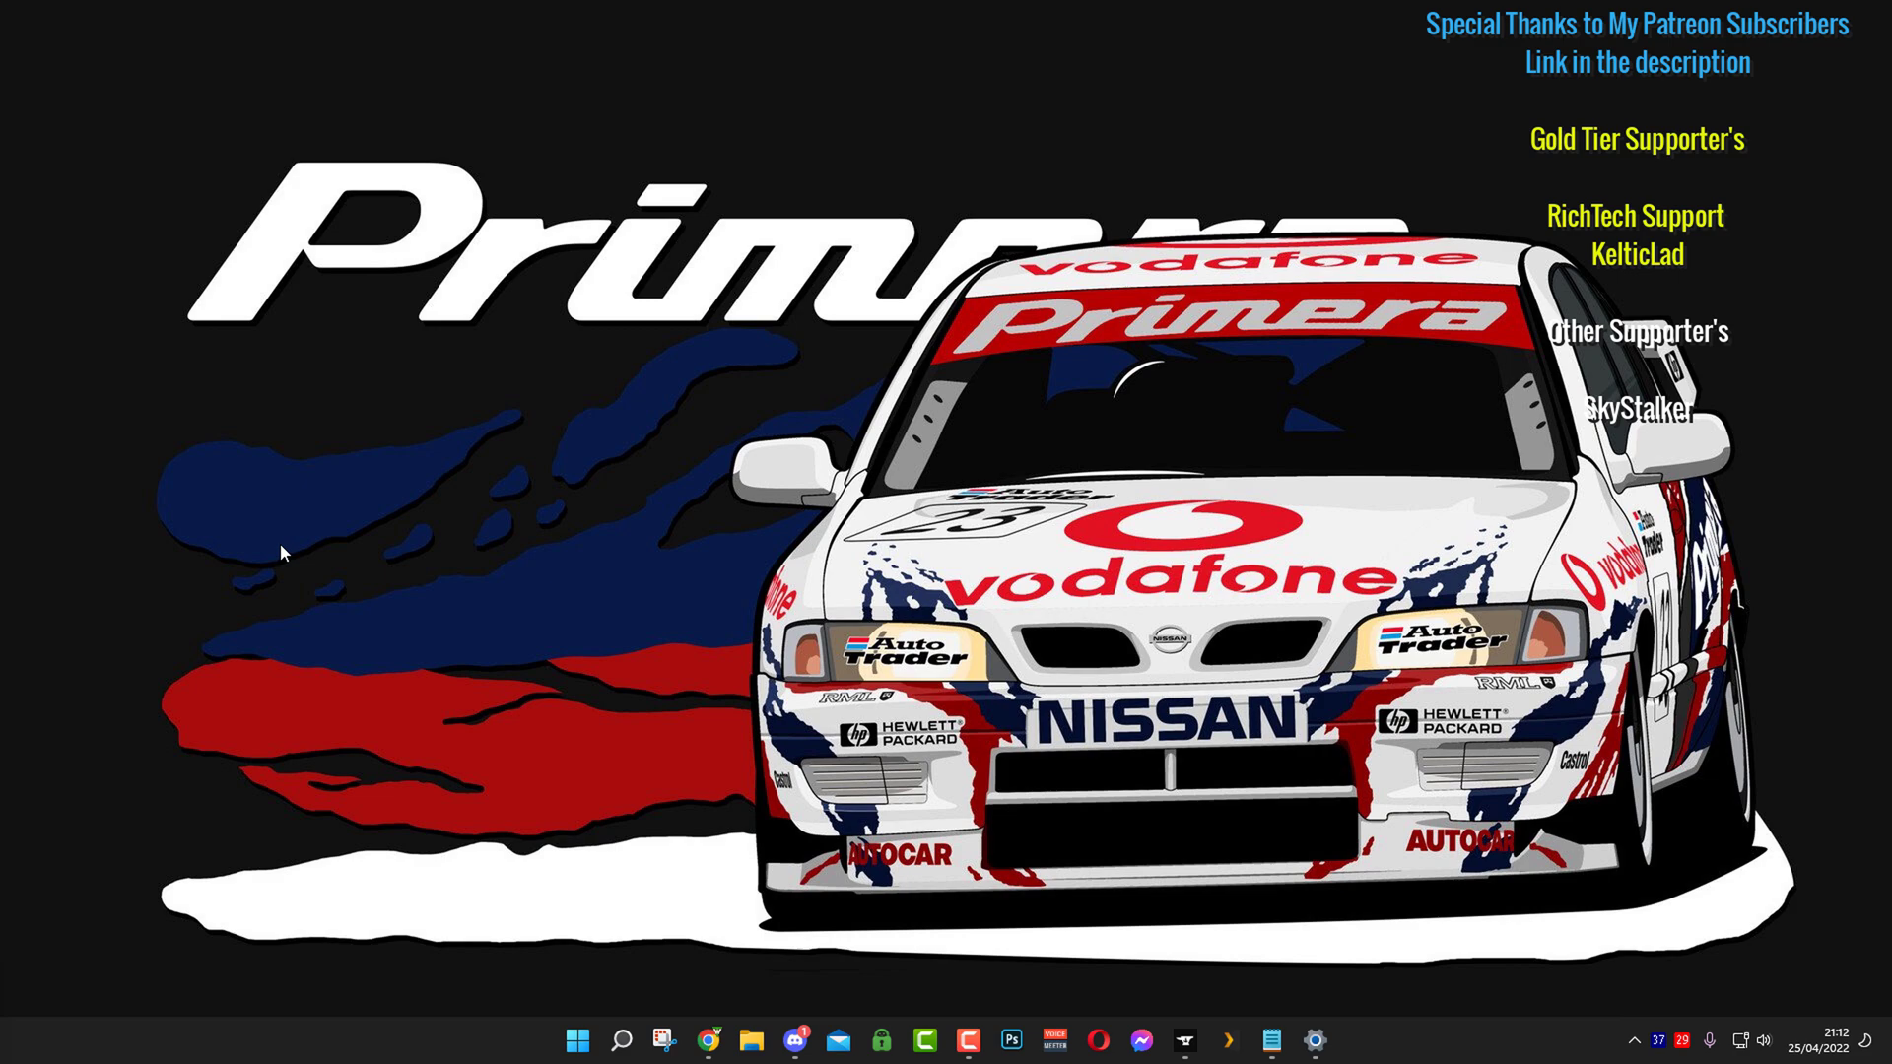